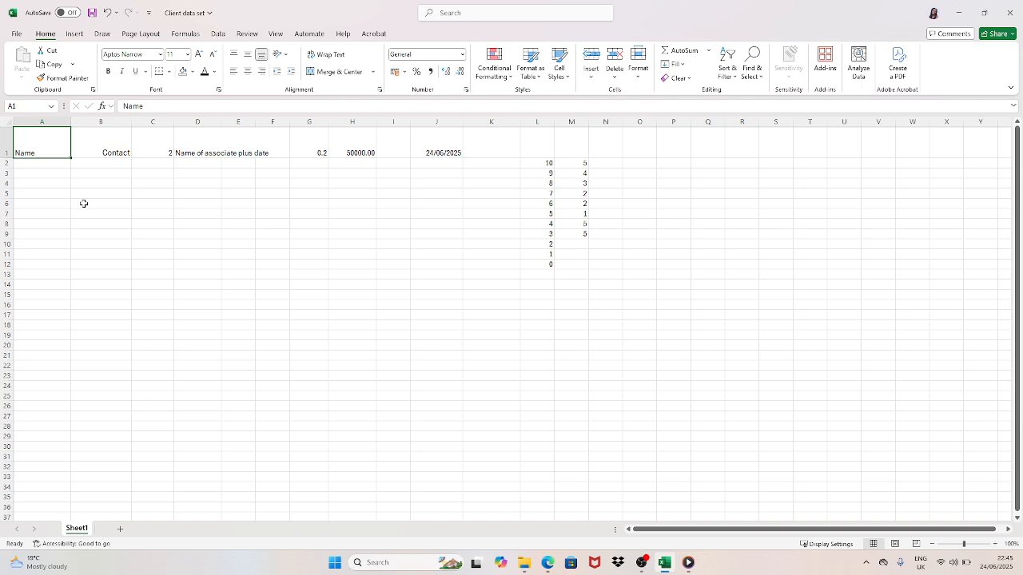
Cut the Name heading from cell A1 and paste it into cell A2.
click(36, 163)
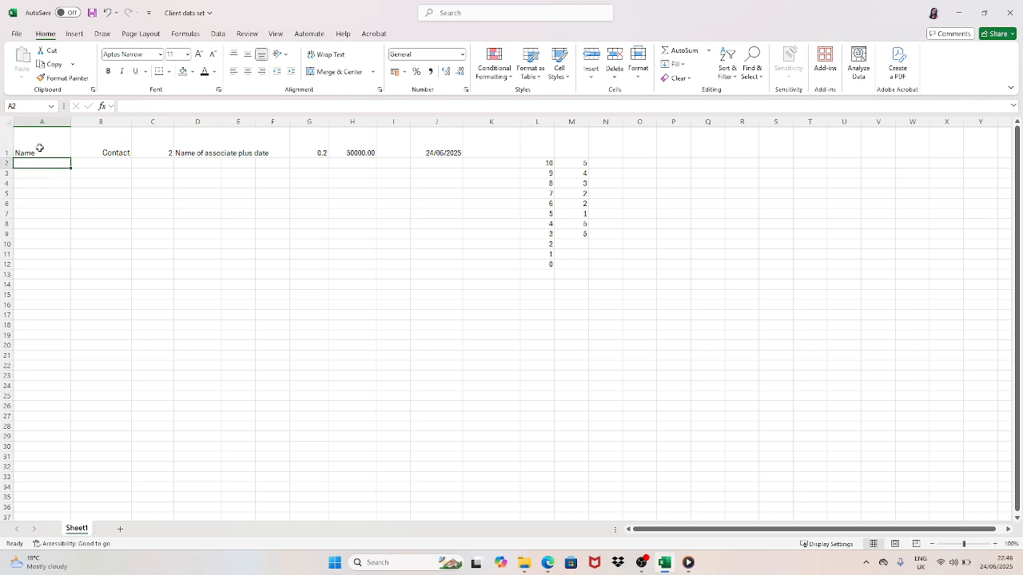
click(39, 148)
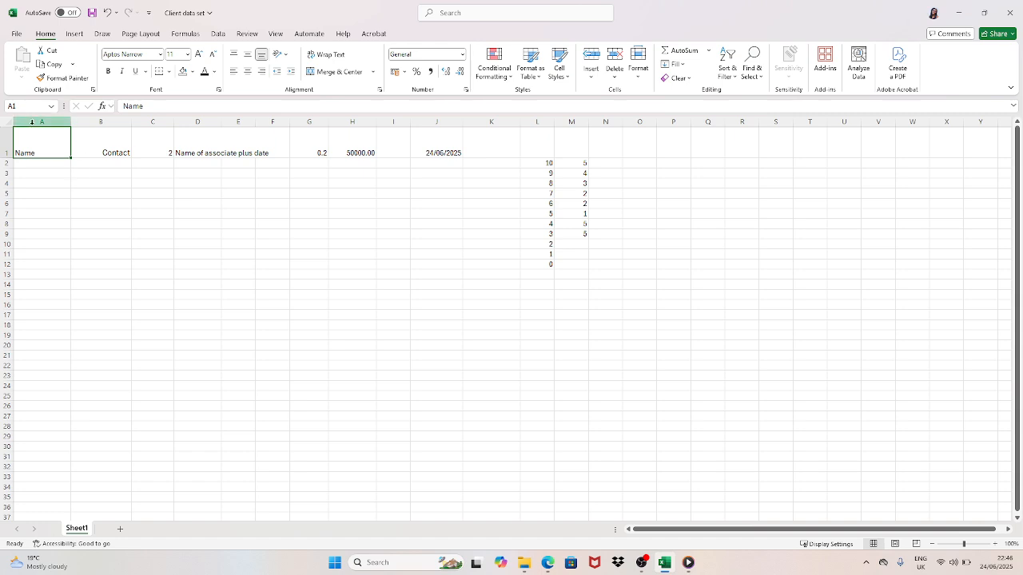
click(50, 50)
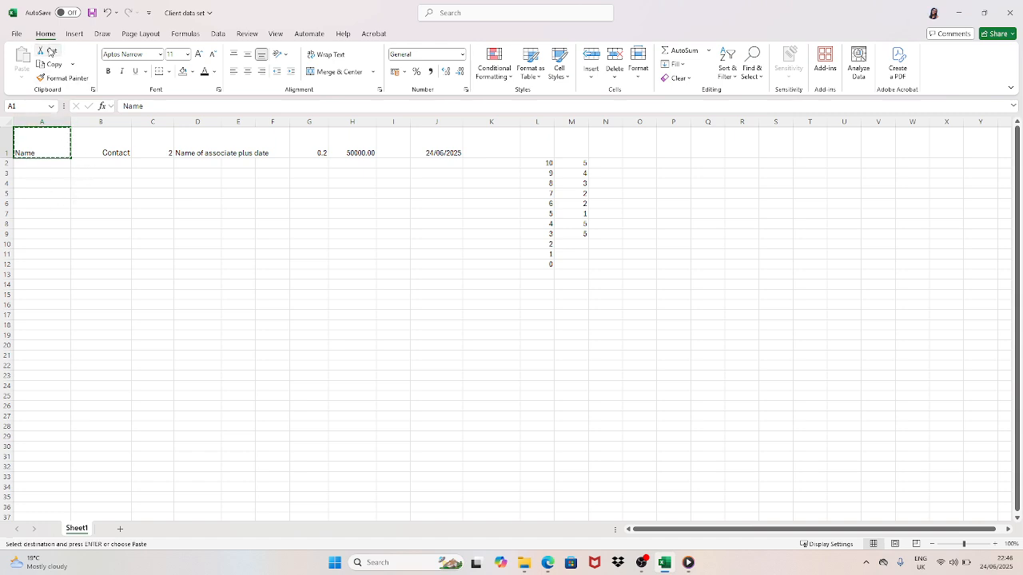
click(32, 163)
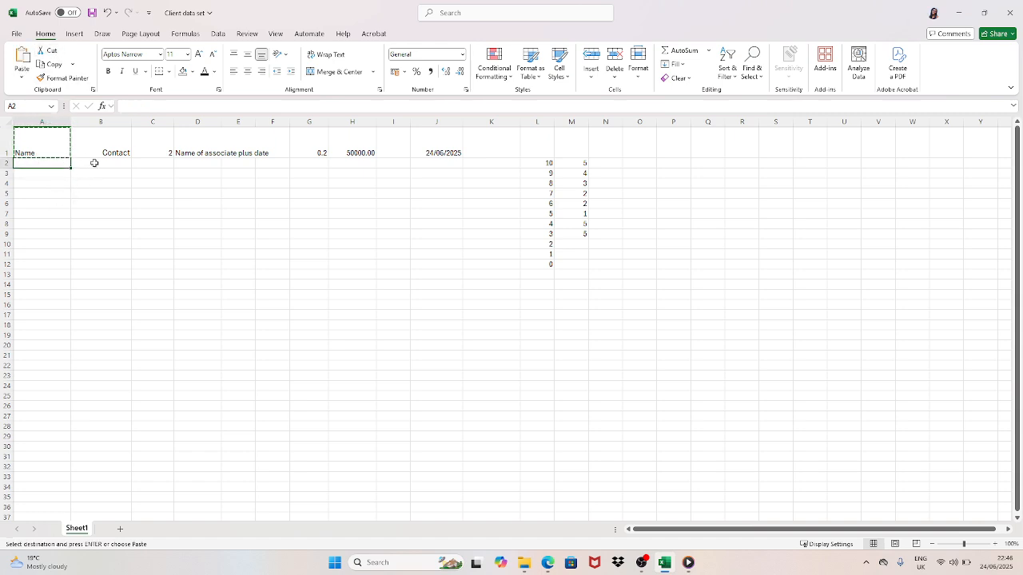
click(19, 58)
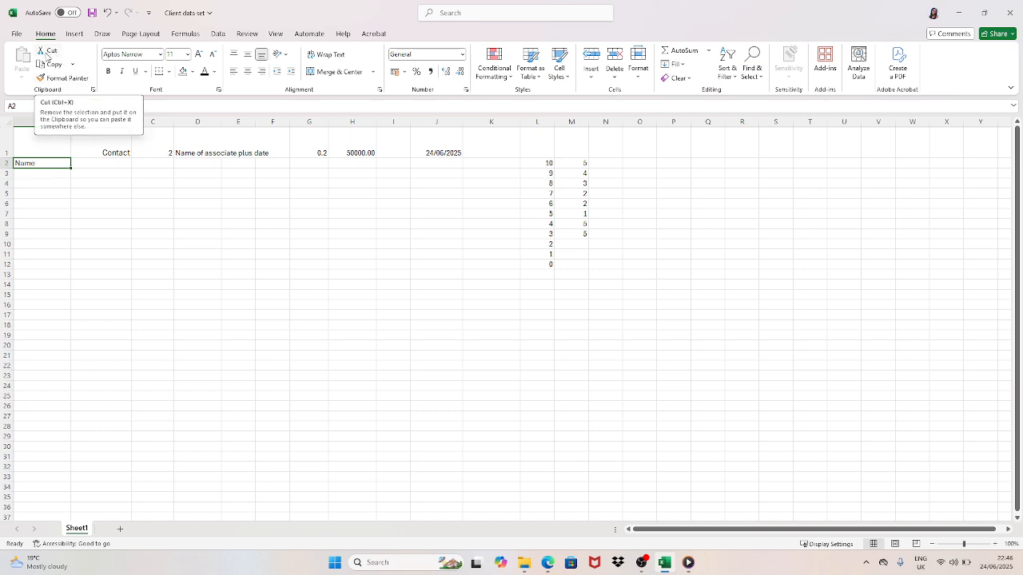
click(103, 163)
click(53, 163)
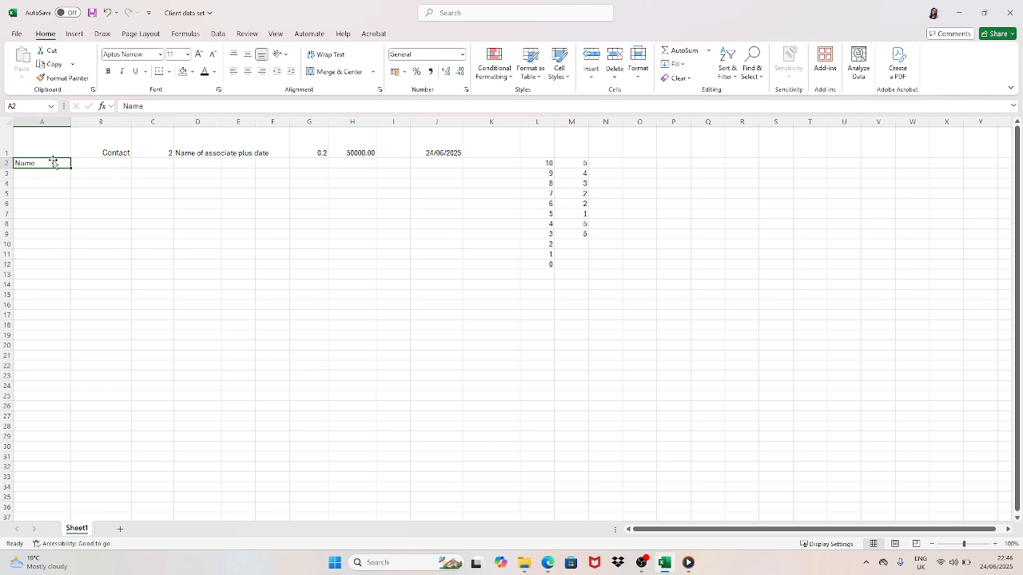
Undo the move of the Name heading from A1 and clear cell A2.
key(ctrl+z)
key(ctrl+v)
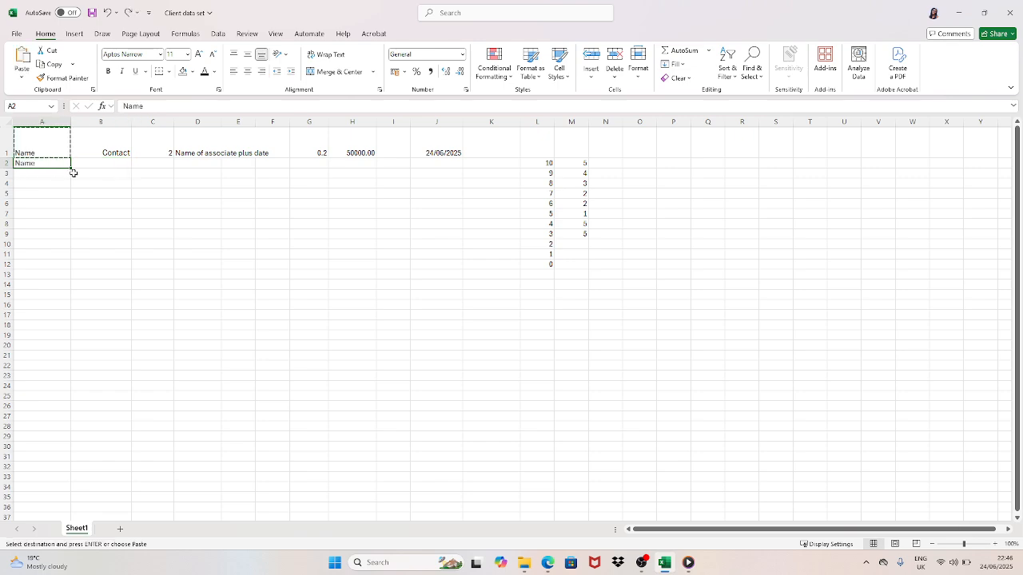
key(Escape)
key(Delete)
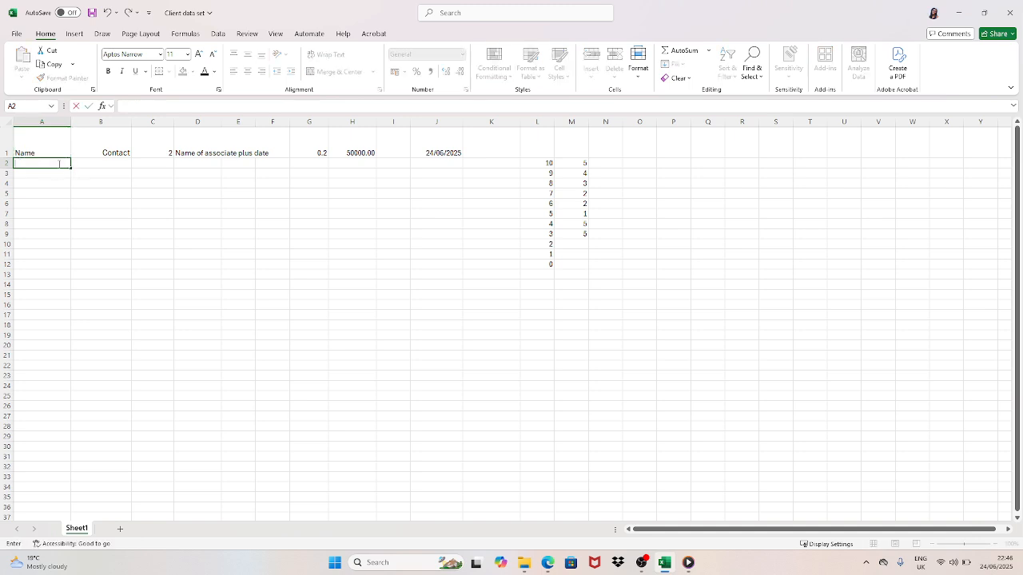
Copy the Name heading from A1 into A2 and look at the available paste options.
click(53, 147)
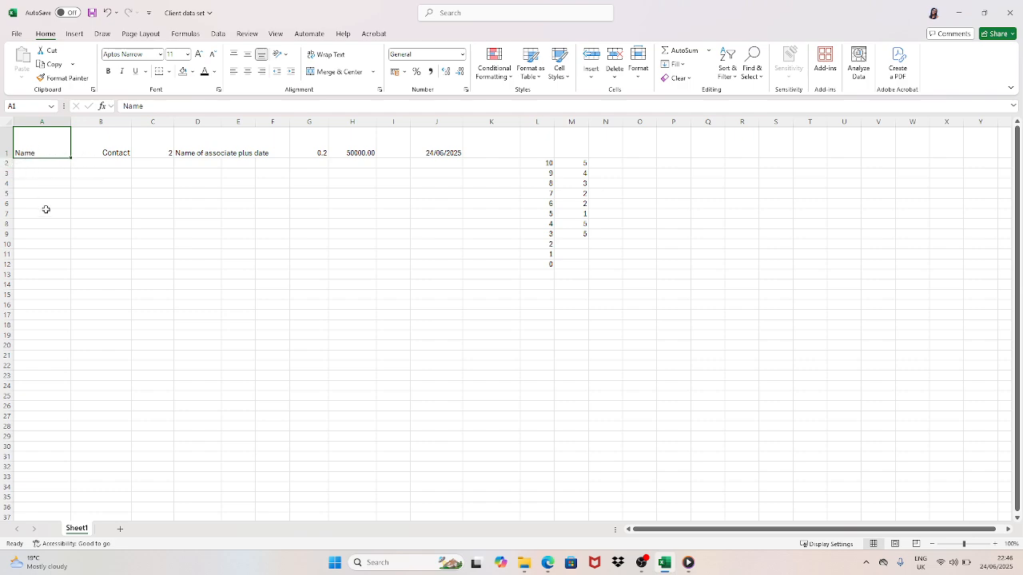
click(52, 68)
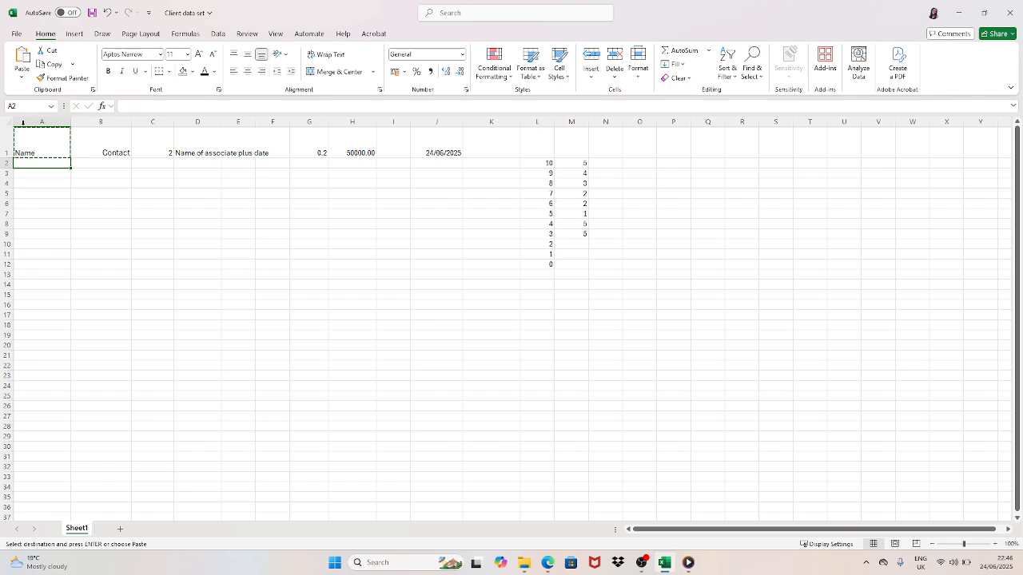
click(24, 64)
click(150, 214)
click(51, 162)
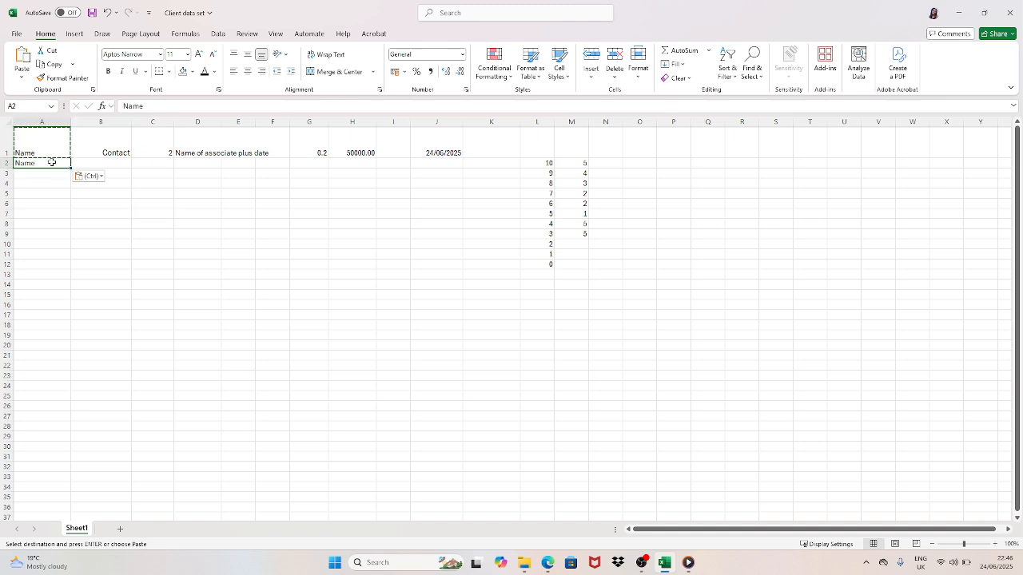
click(89, 176)
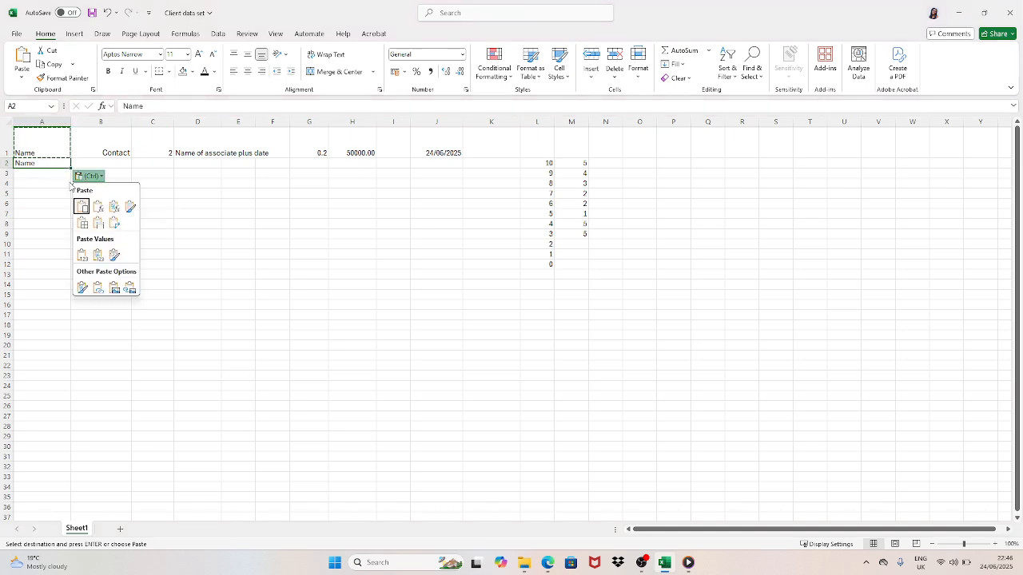
key(Escape)
click(72, 184)
key(Escape)
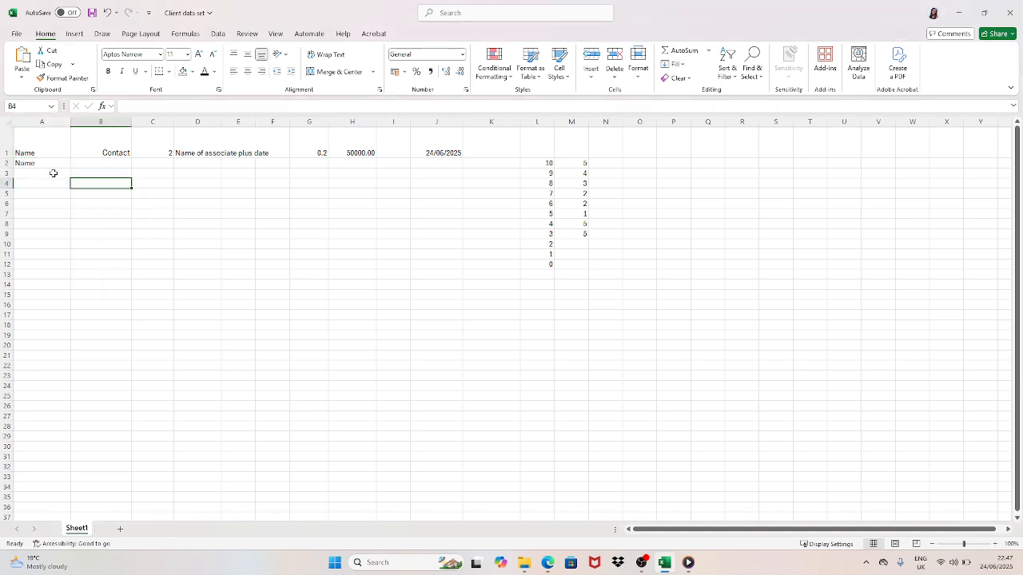
Delete the duplicate Name heading from cell A2.
click(41, 163)
key(BackSpace)
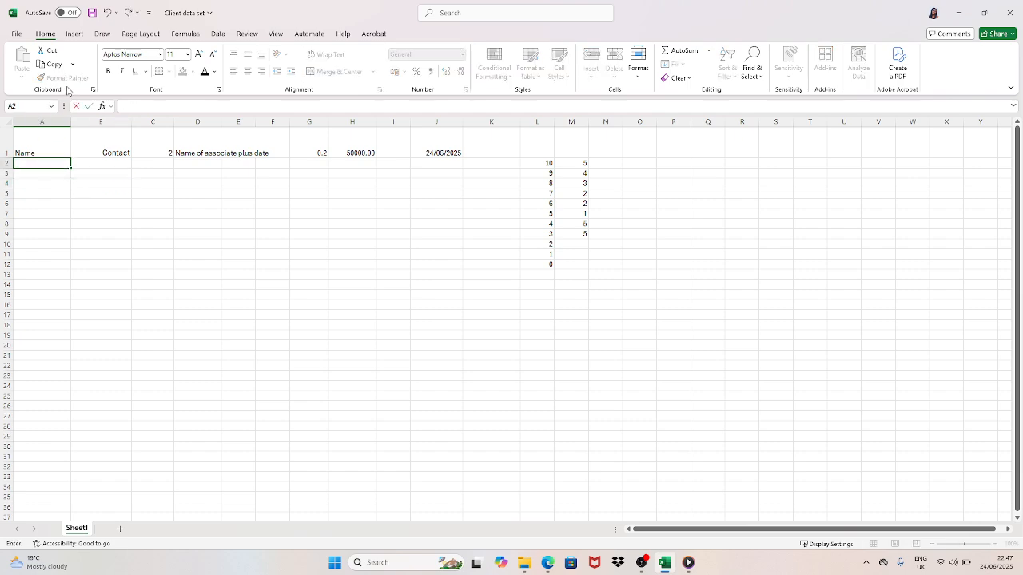
click(98, 149)
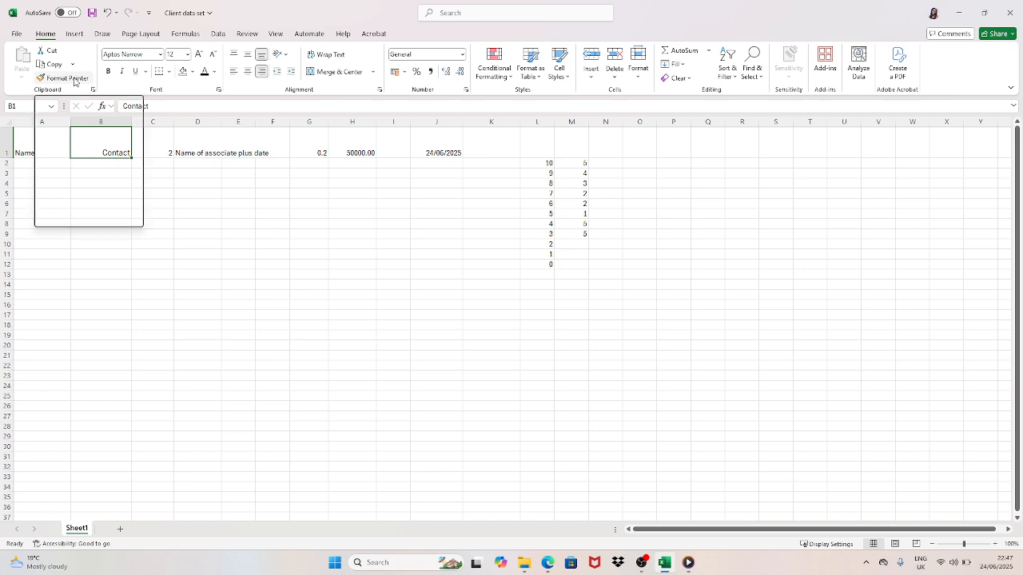
click(75, 80)
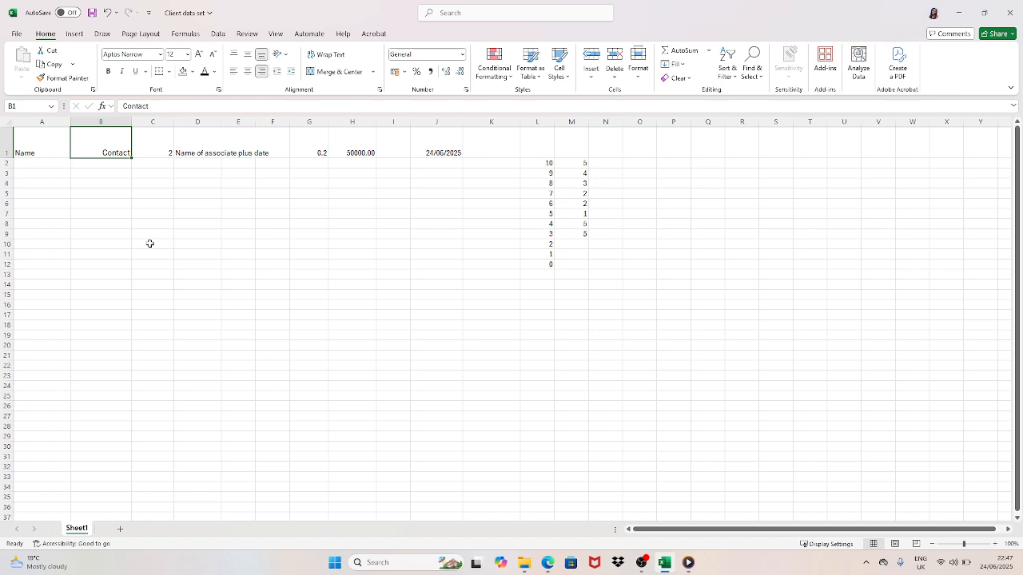
Make the Name heading in A1 bold and italic.
click(30, 145)
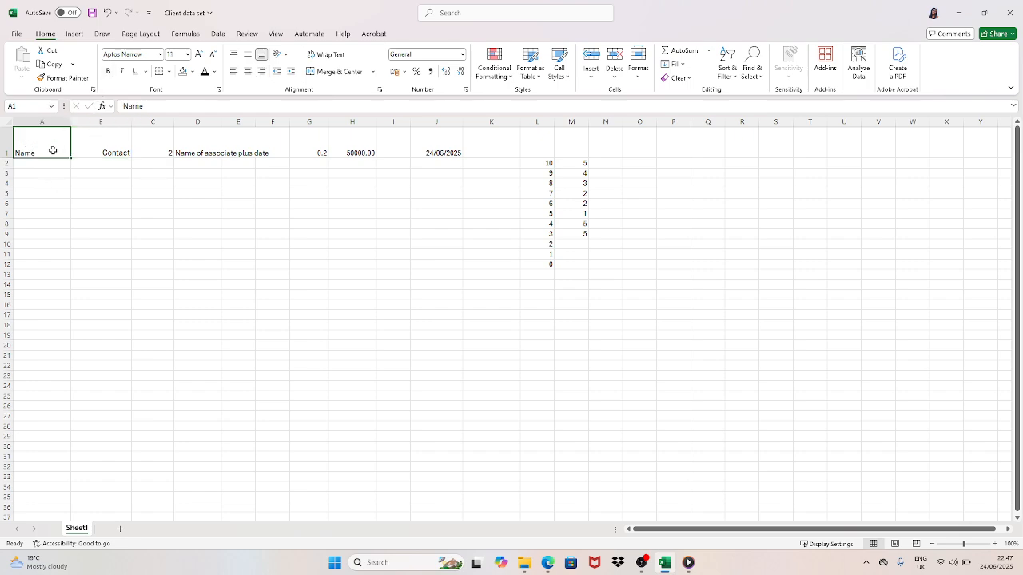
click(108, 71)
click(122, 71)
click(147, 189)
Apply the formatting of the Name heading in A1 to the Contact heading in B1 with Format Painter.
click(41, 151)
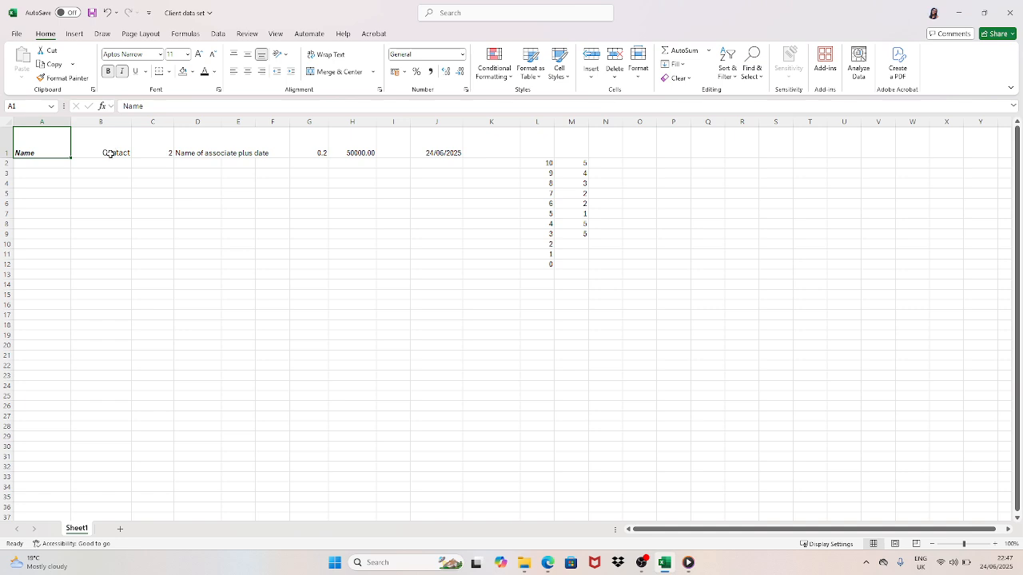
click(64, 77)
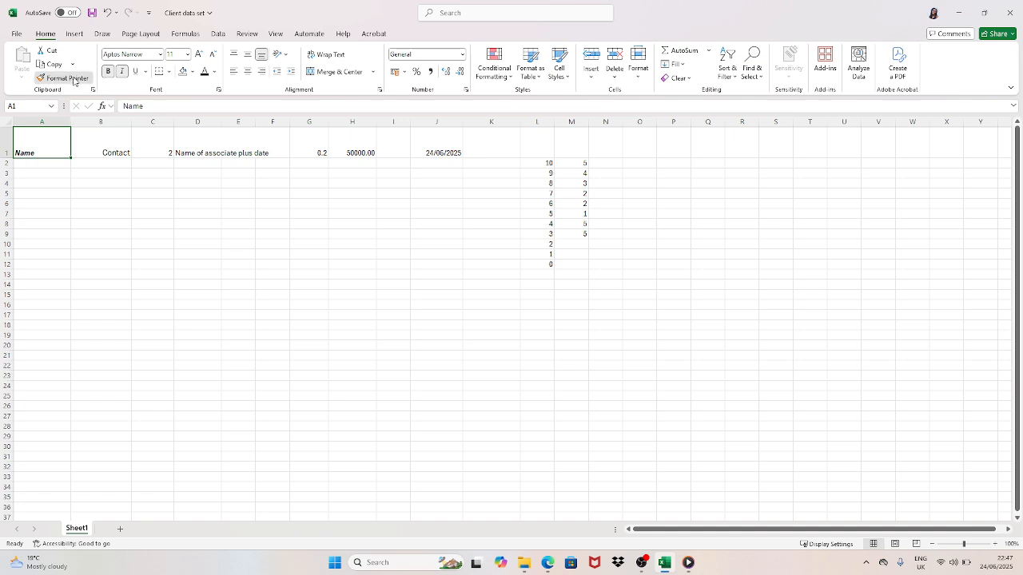
click(105, 137)
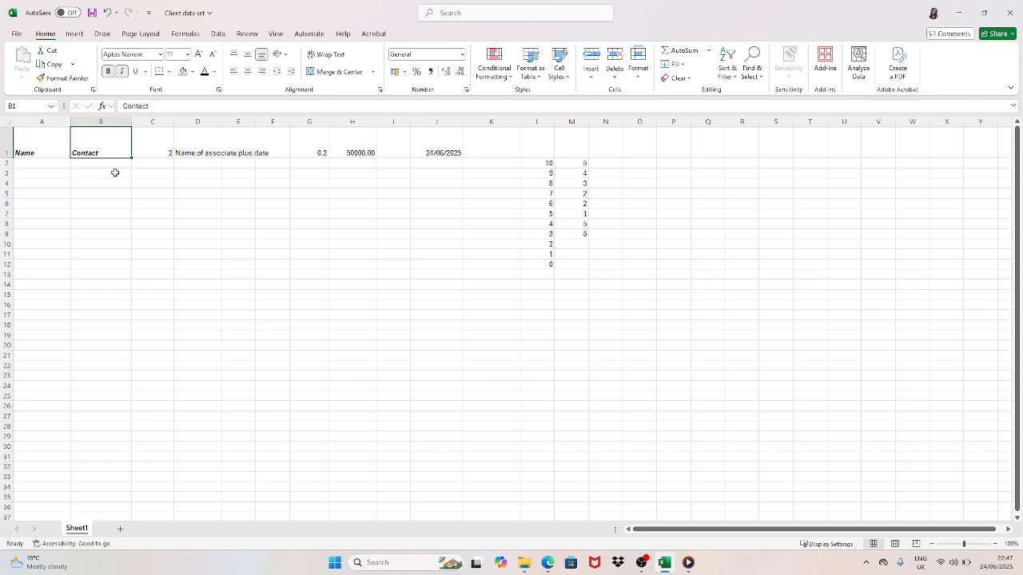
click(129, 213)
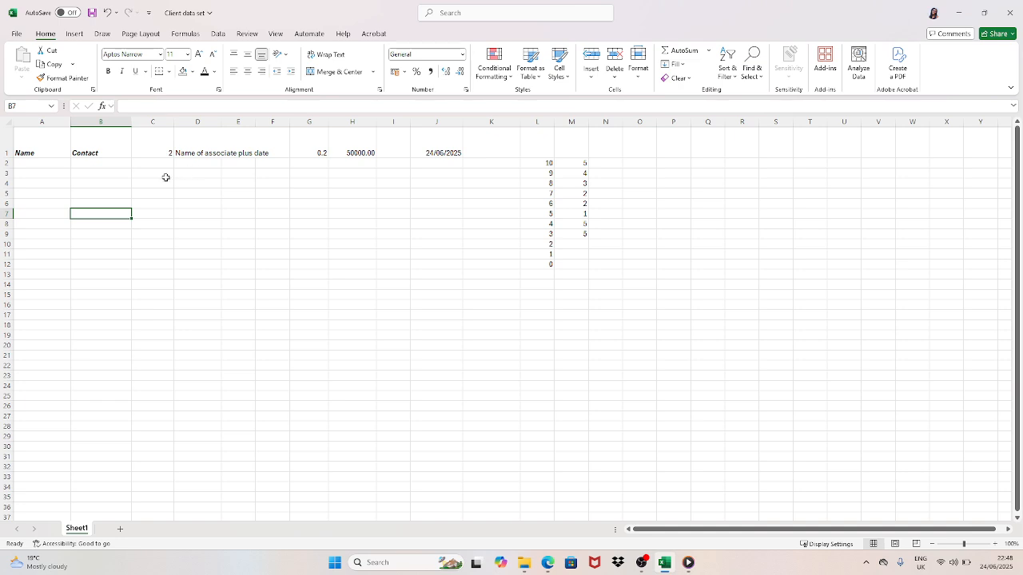
click(200, 145)
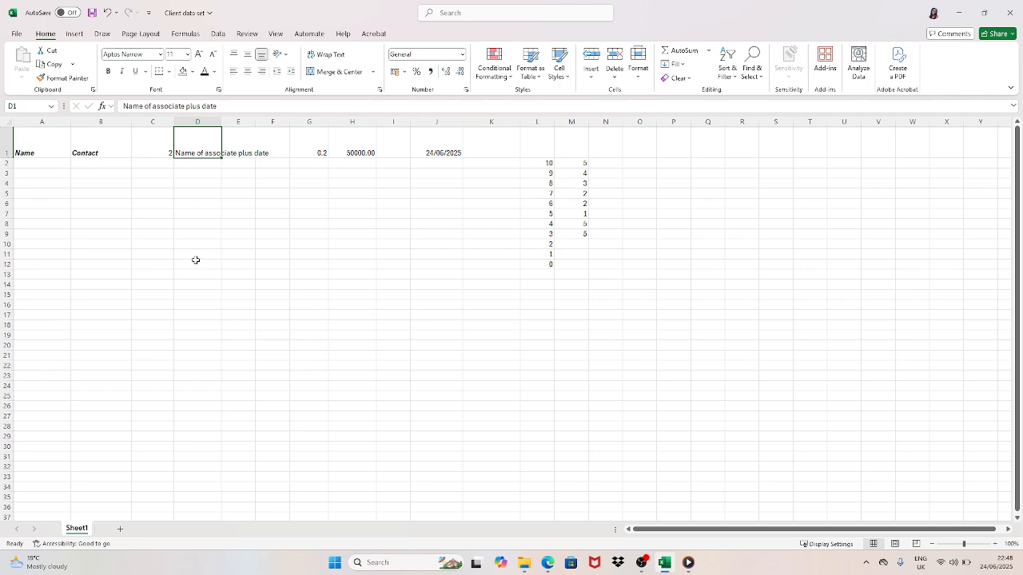
click(161, 151)
key(F12)
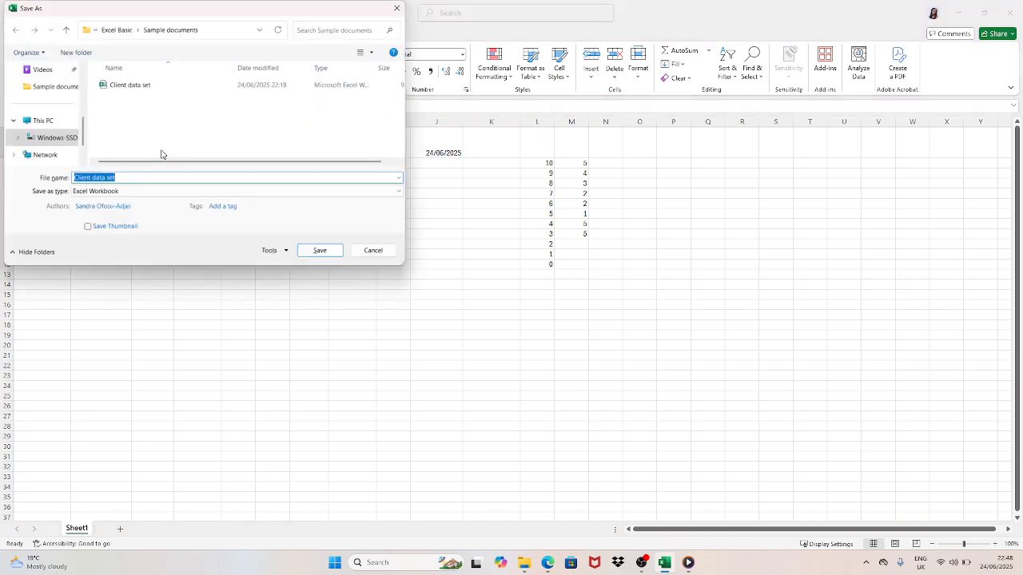
click(372, 251)
drag(153, 214, 152, 204)
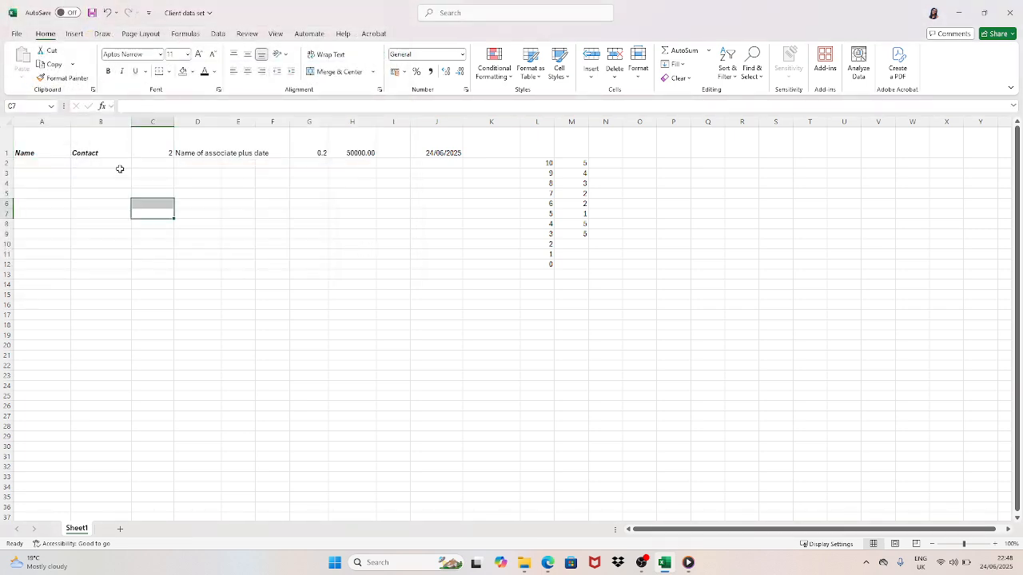
Delete the contents of cell C1.
click(151, 141)
key(Delete)
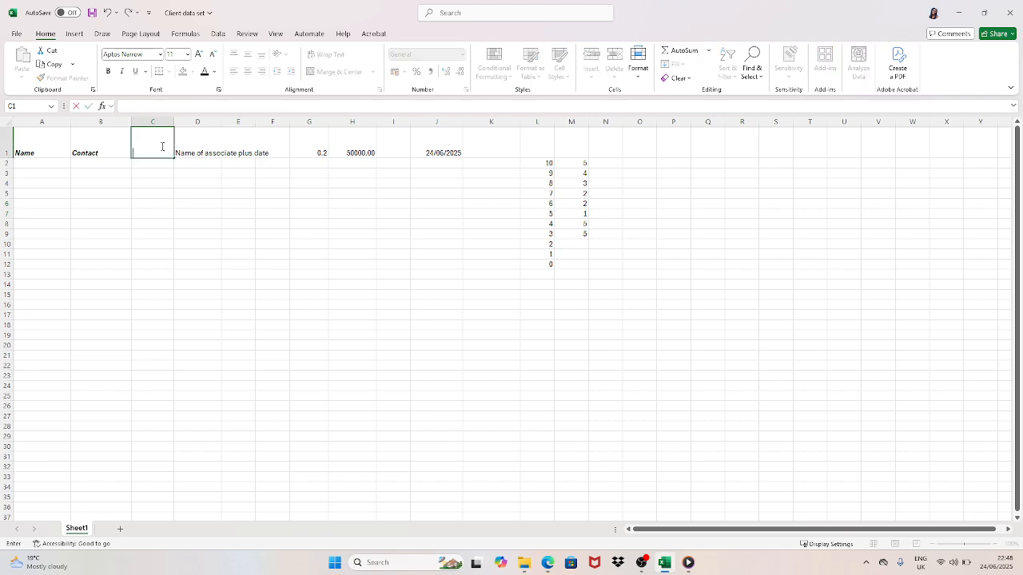
click(107, 151)
Remove the bold and italic formatting from the Name heading in A1.
drag(91, 144, 39, 144)
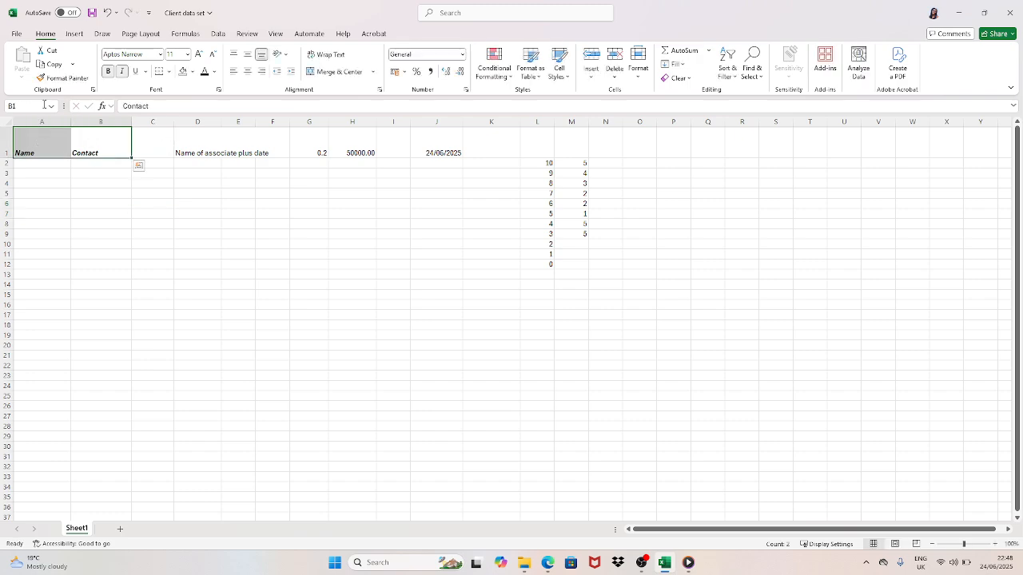
click(96, 204)
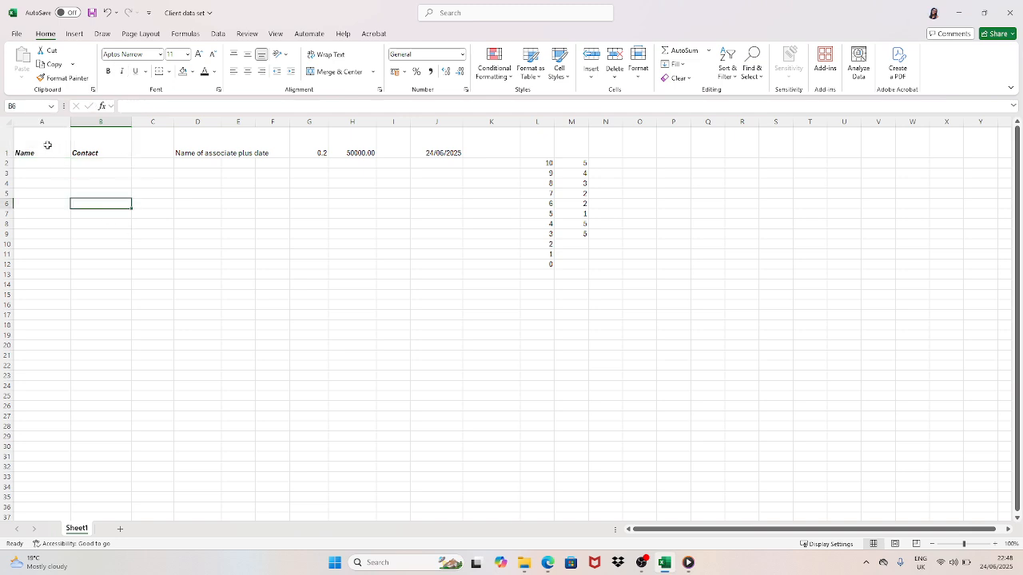
click(42, 139)
click(121, 71)
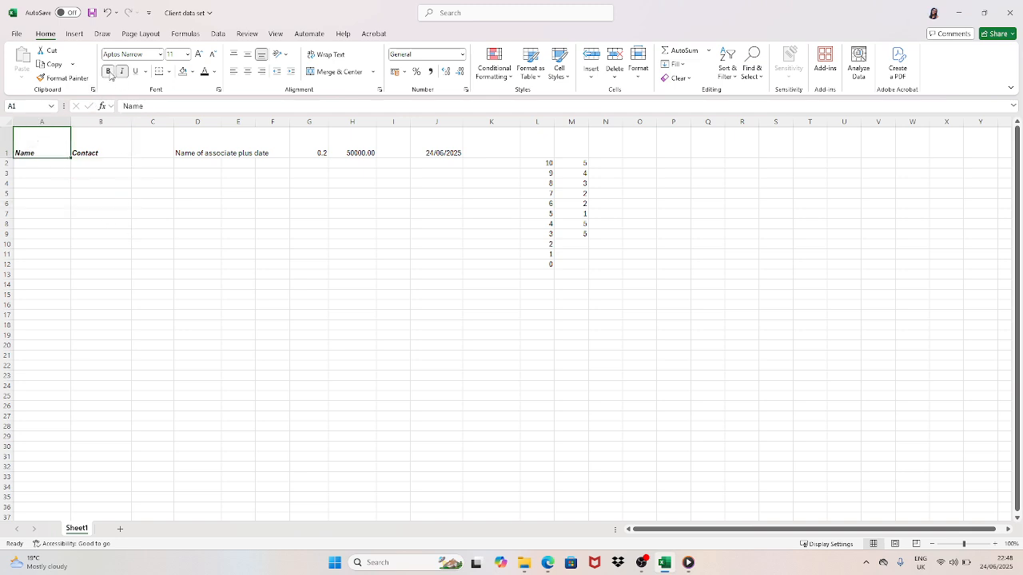
click(108, 71)
click(115, 157)
Clear bold and italic across A1:B1 so the Contact heading is plain text like the Name heading.
drag(57, 146, 93, 139)
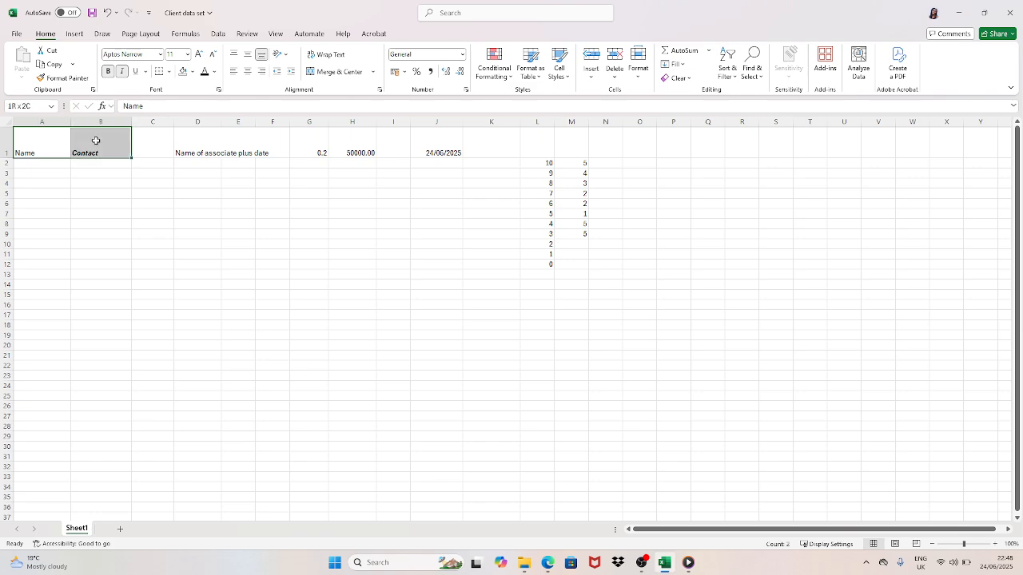
click(108, 71)
click(107, 71)
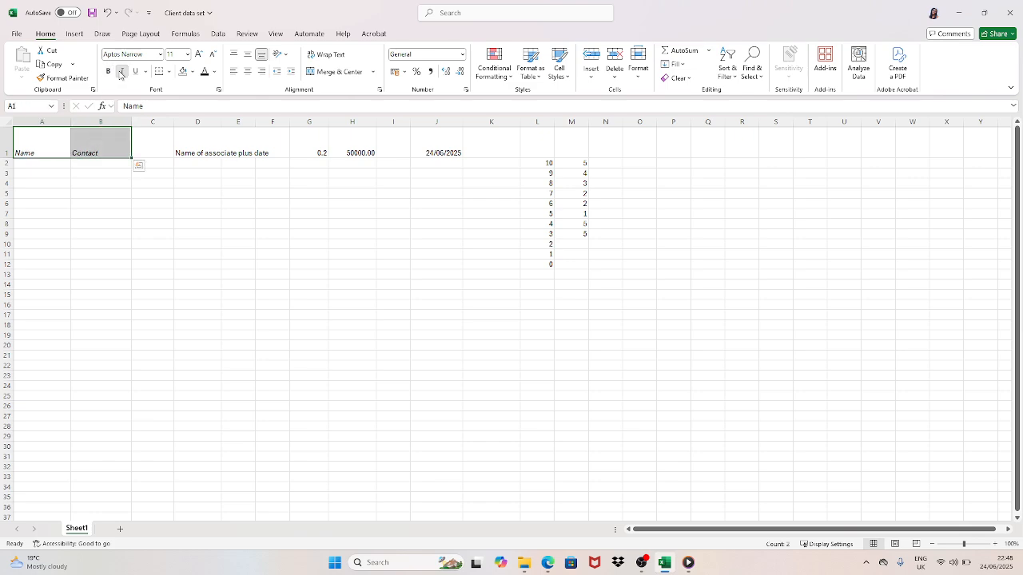
click(122, 72)
click(103, 255)
drag(109, 147, 50, 151)
click(126, 263)
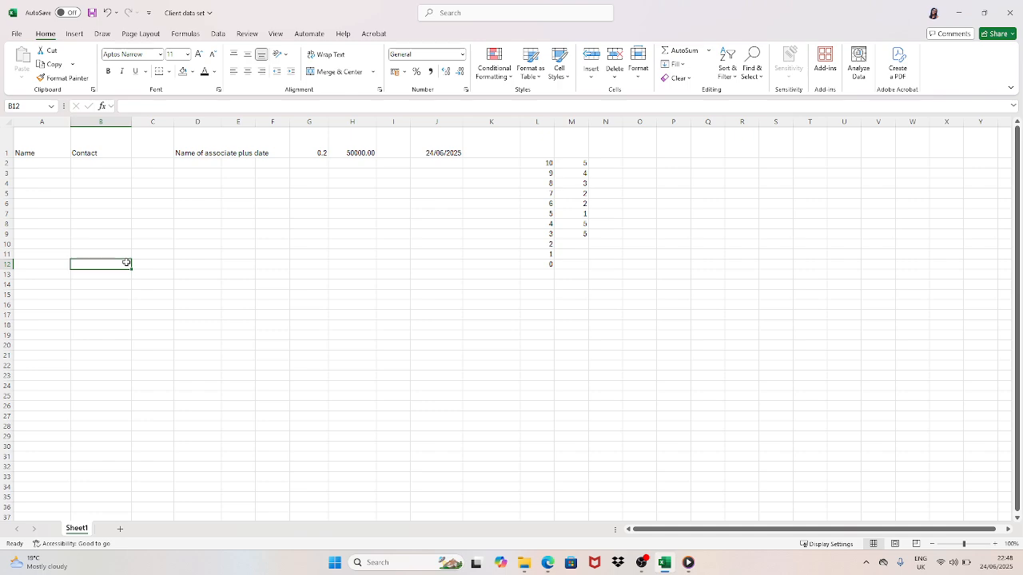
Try font size 18 on the Name heading in A1, and settle on size 12.
click(23, 154)
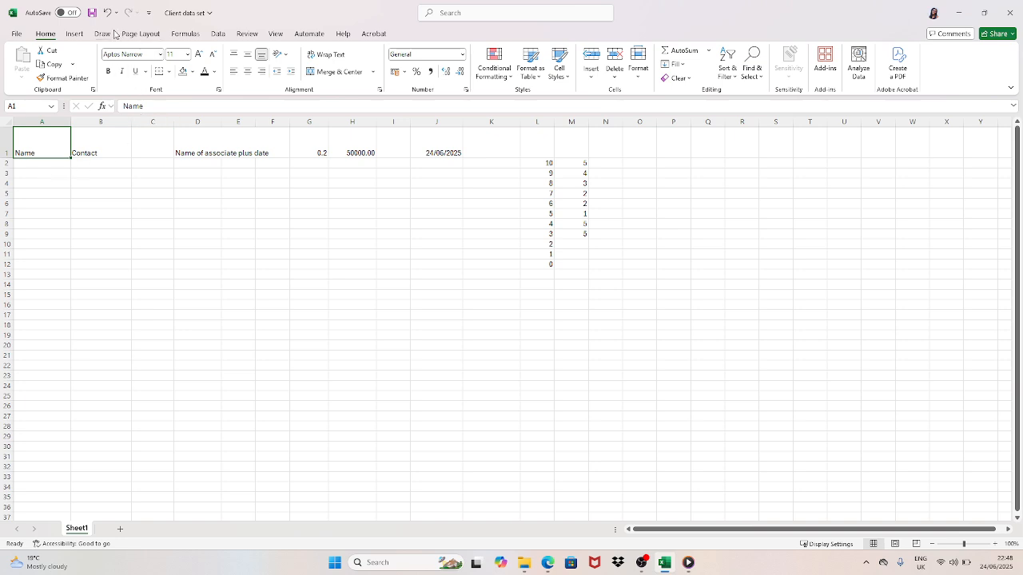
click(161, 54)
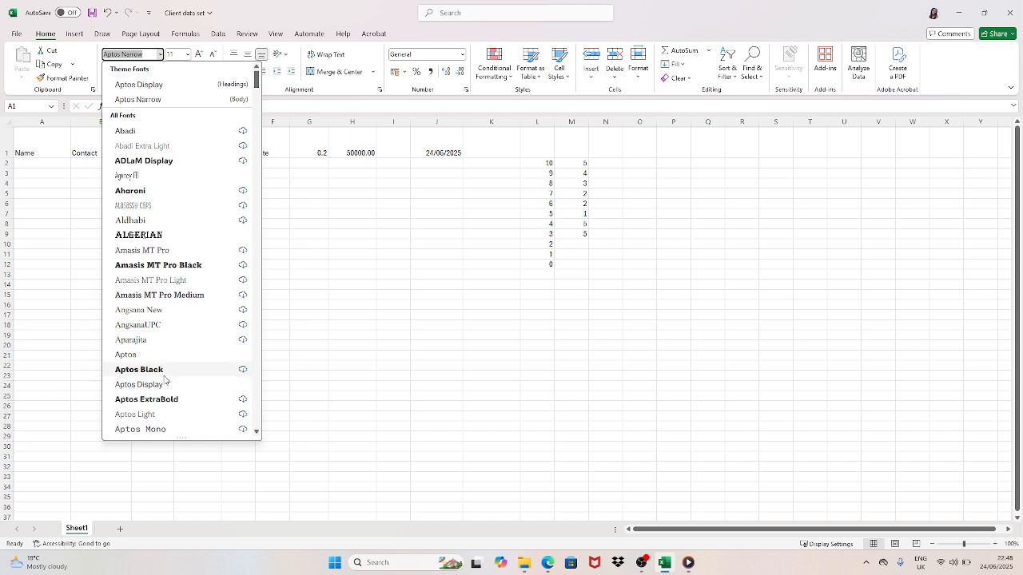
click(355, 372)
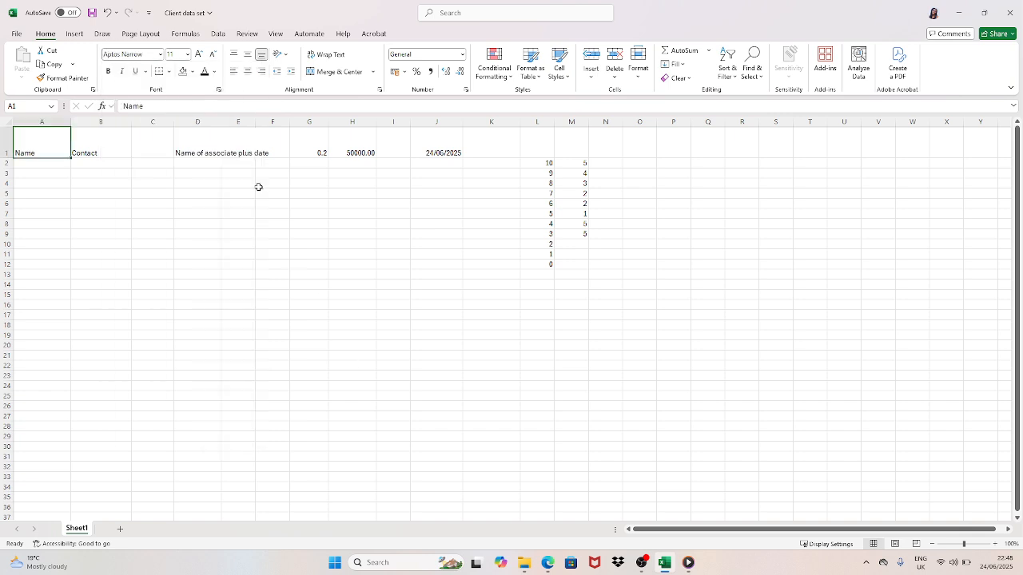
click(187, 55)
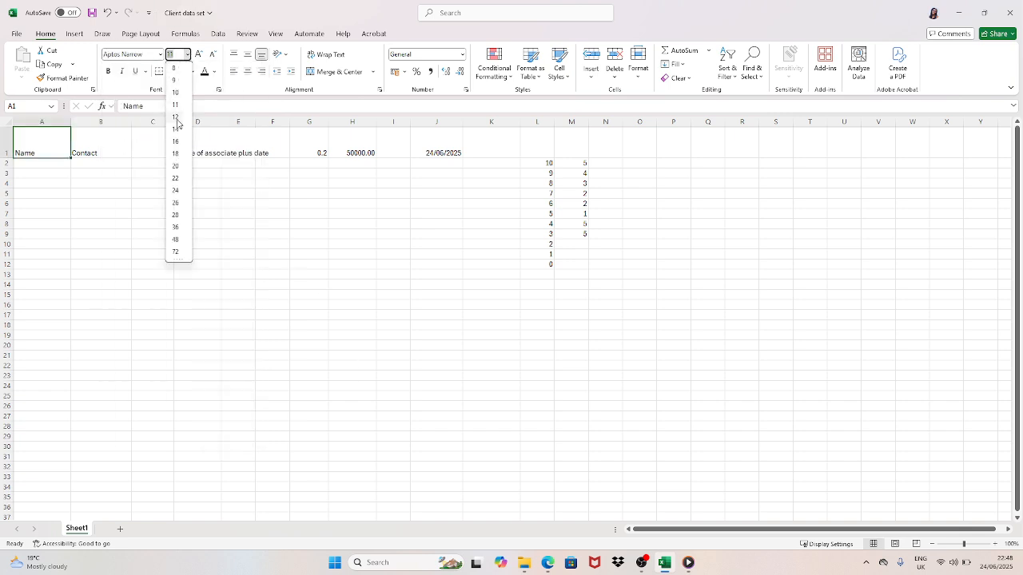
click(176, 154)
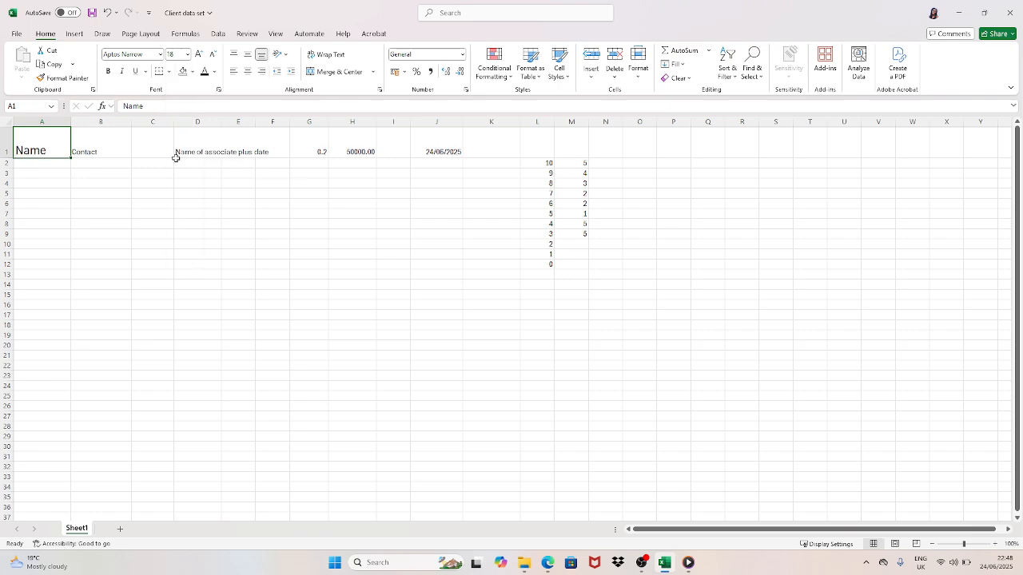
click(188, 55)
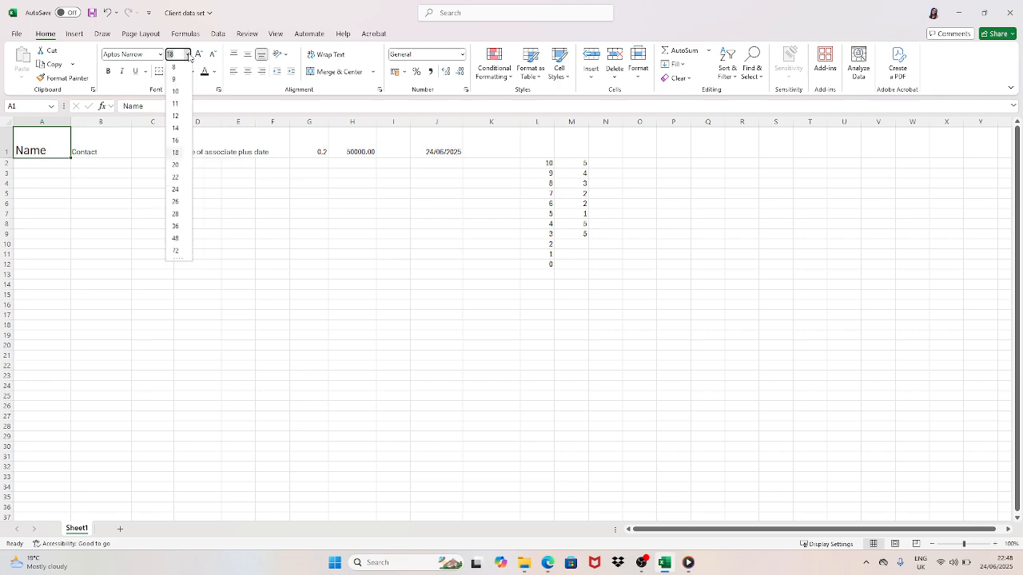
click(182, 118)
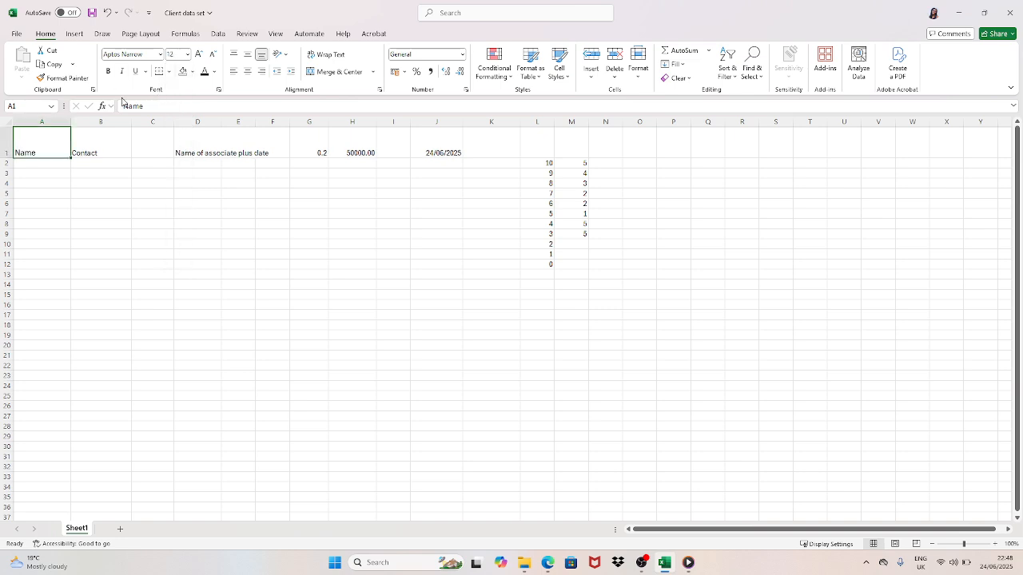
Apply bold, italic and underline to the Name heading in A1.
click(128, 152)
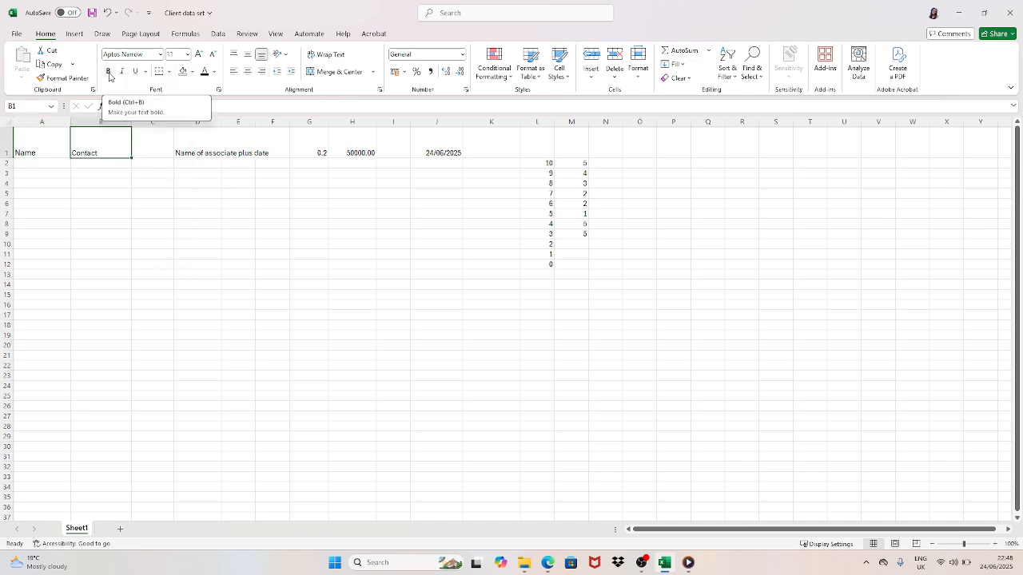
click(53, 141)
click(109, 73)
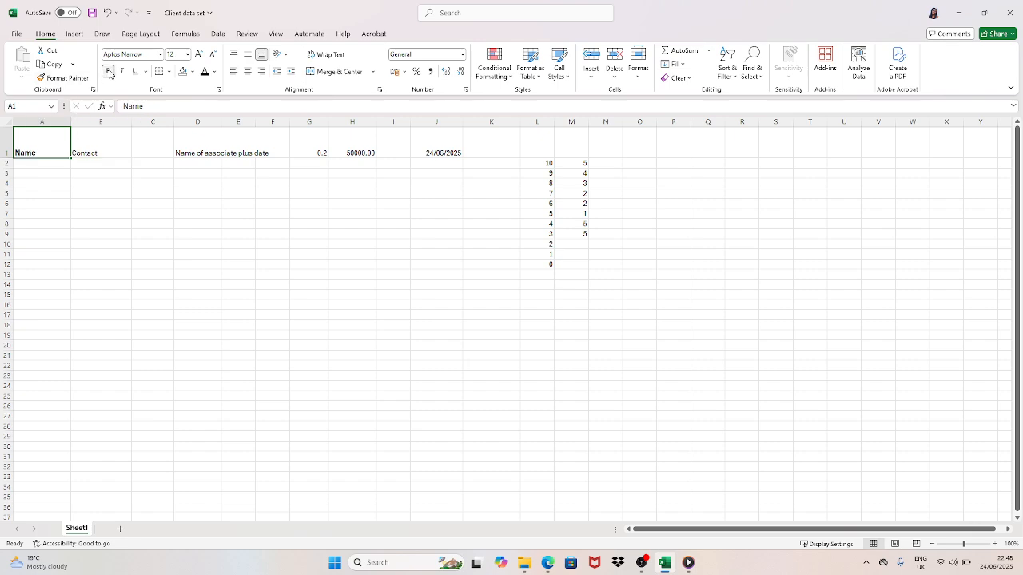
click(123, 73)
click(136, 74)
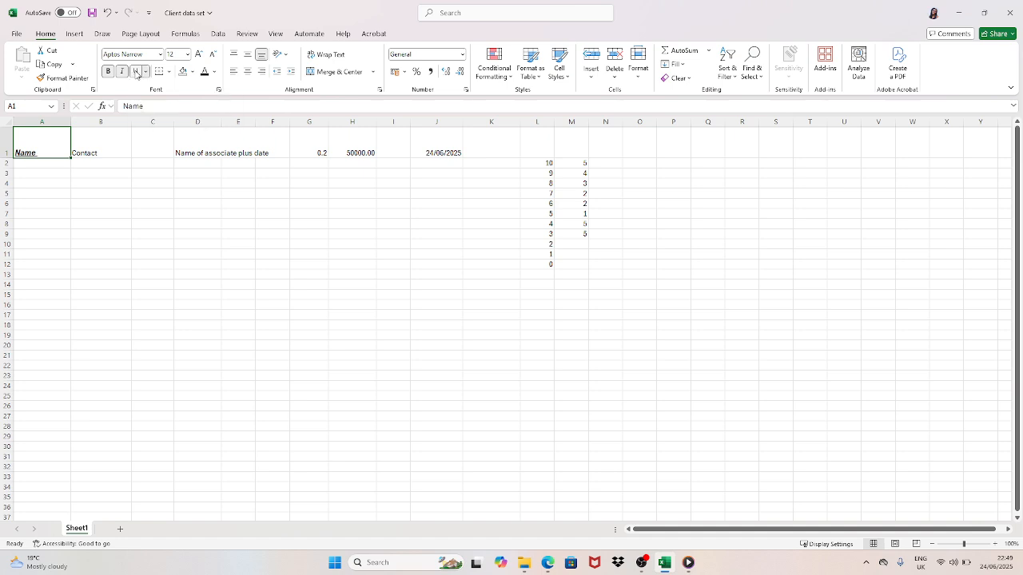
Remove the underline, italic and bold formatting from the Name heading in A1.
click(136, 72)
click(123, 72)
click(109, 72)
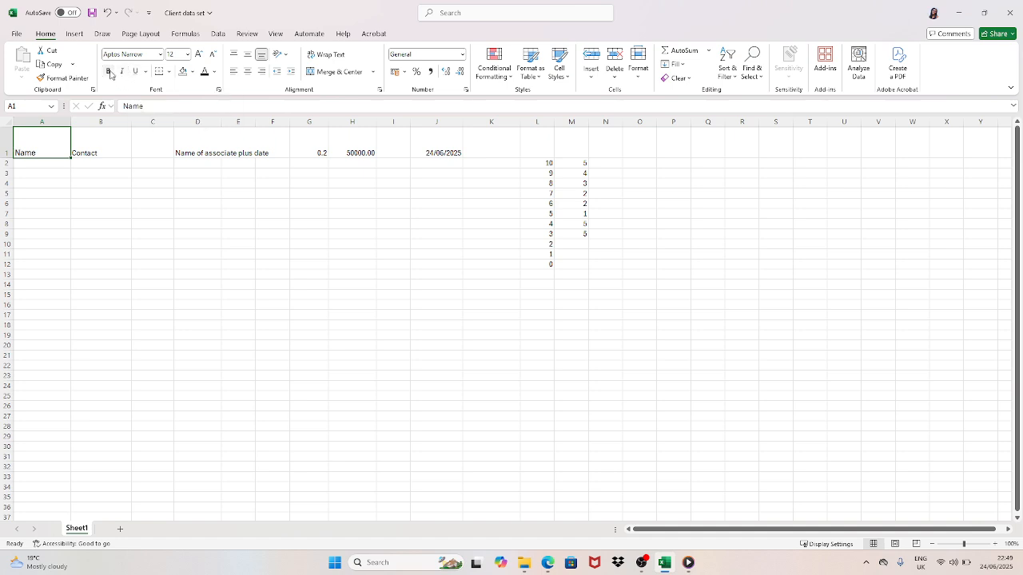
click(116, 135)
click(168, 72)
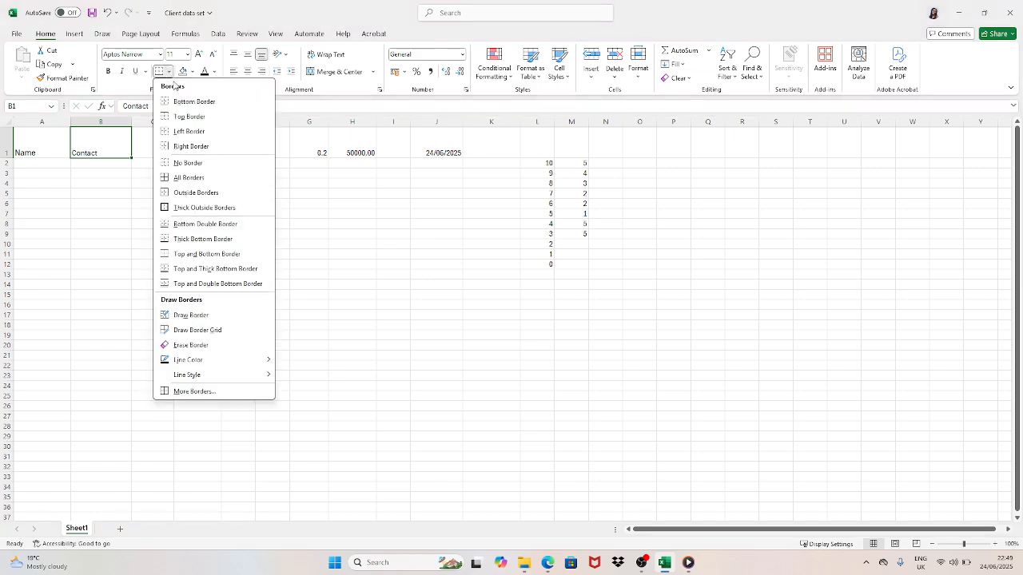
click(369, 264)
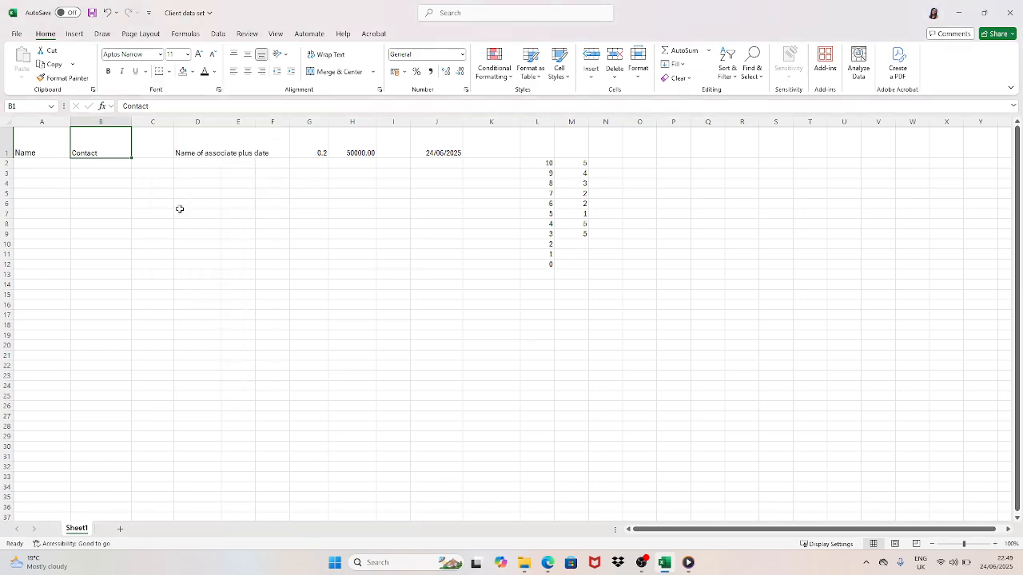
Enter the headings Name, Age and Class in cells B4, C4 and D4.
click(94, 183)
text(Name)
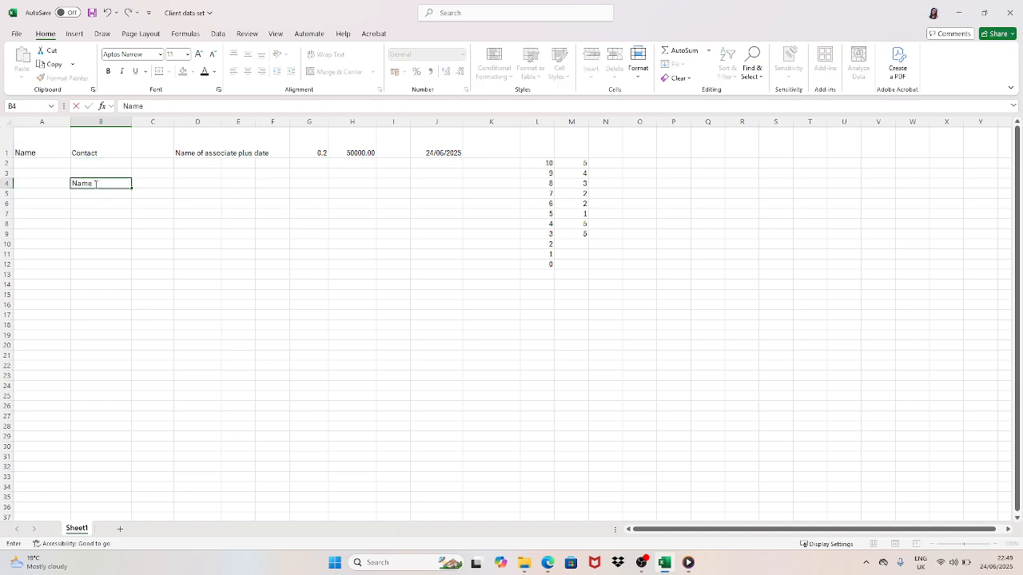
click(152, 183)
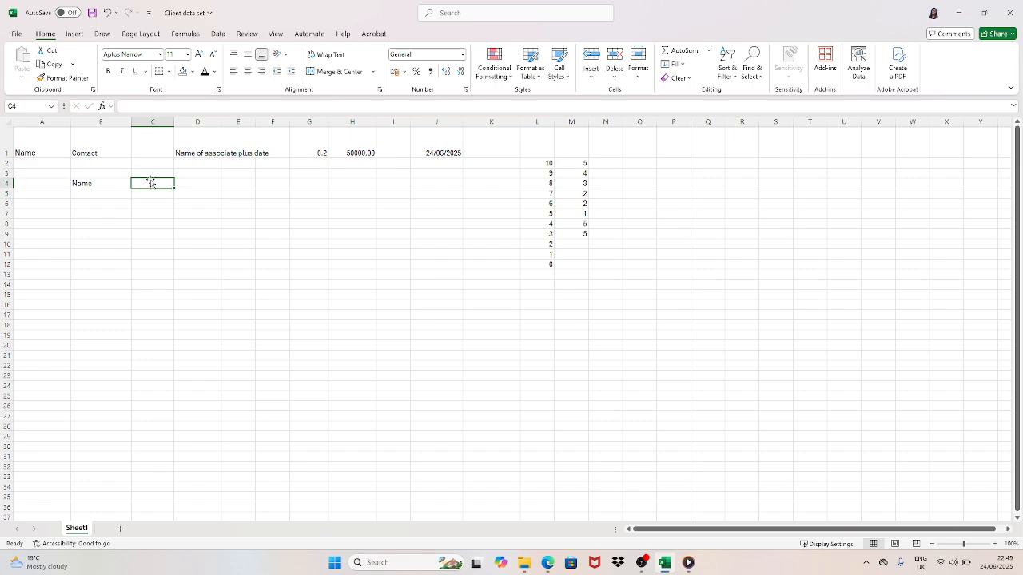
text(Age)
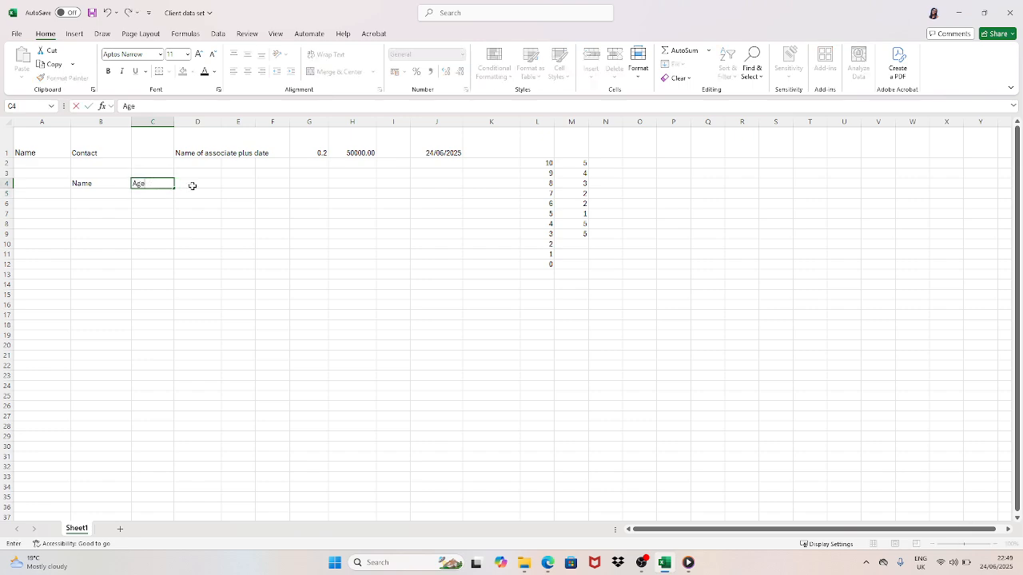
click(189, 183)
text(Clas)
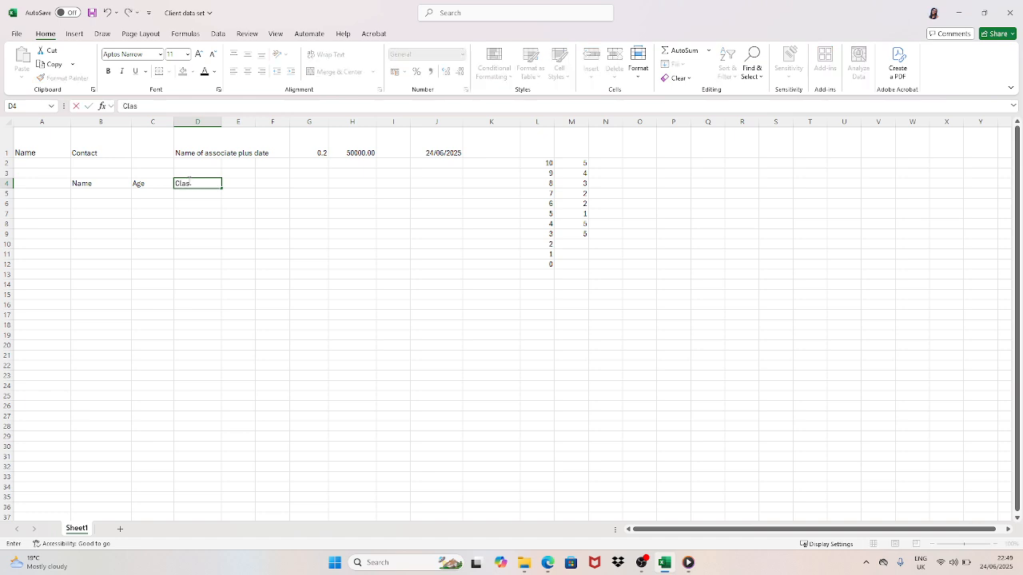
text(s)
click(205, 252)
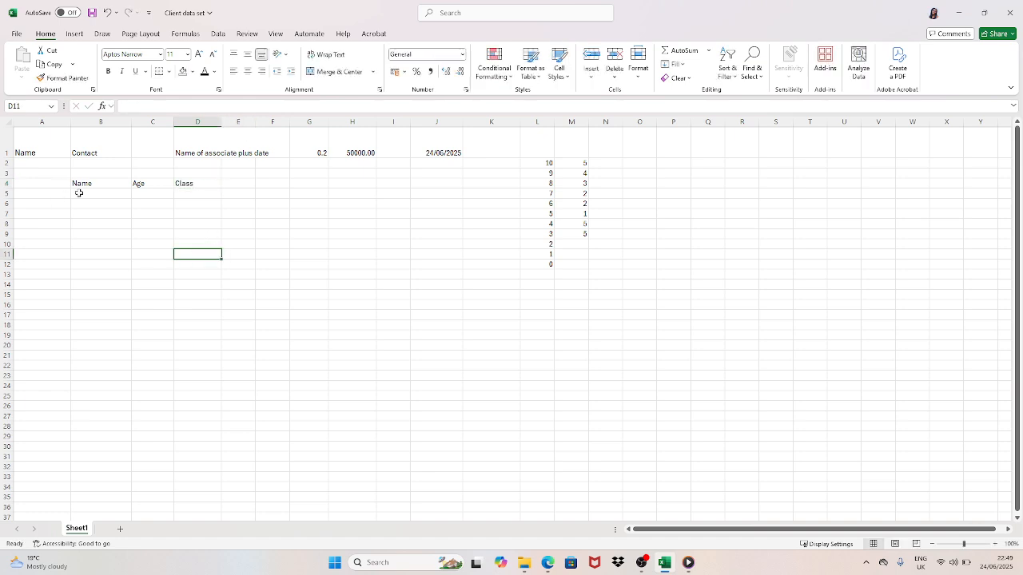
Apply All Borders to the Name, Age and Class headings in B4:D4.
click(79, 192)
drag(100, 183, 195, 184)
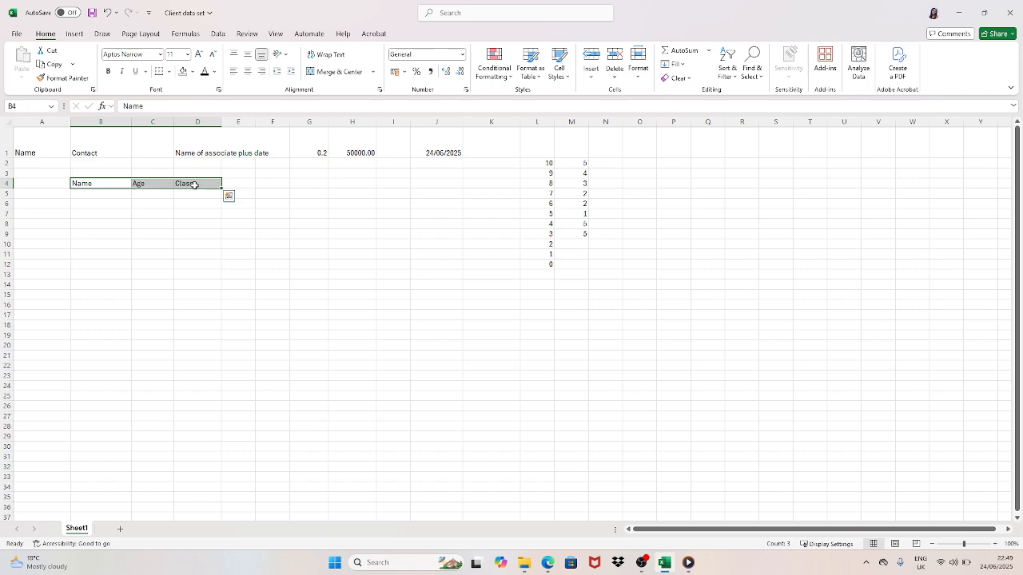
click(169, 71)
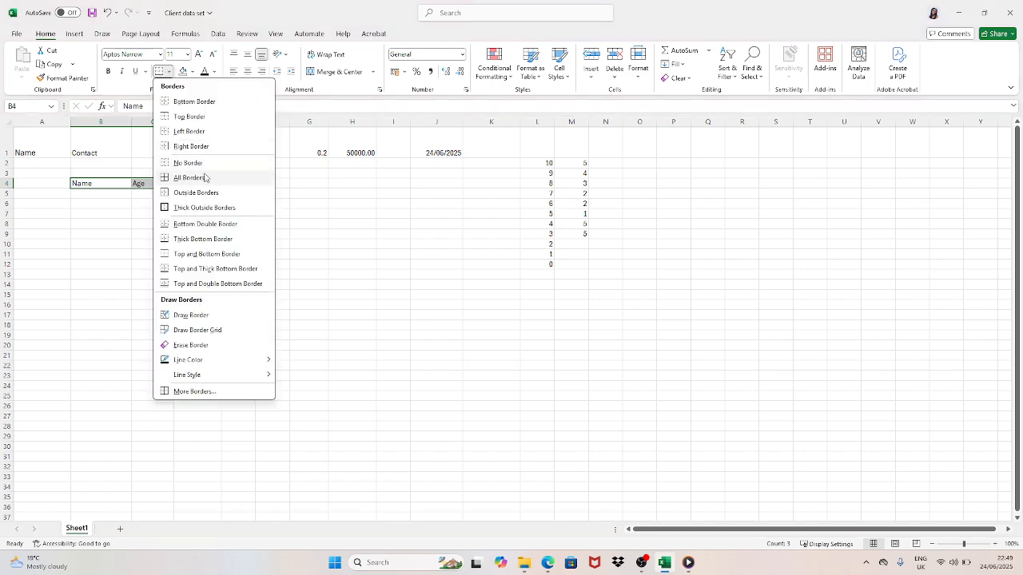
click(202, 184)
click(228, 225)
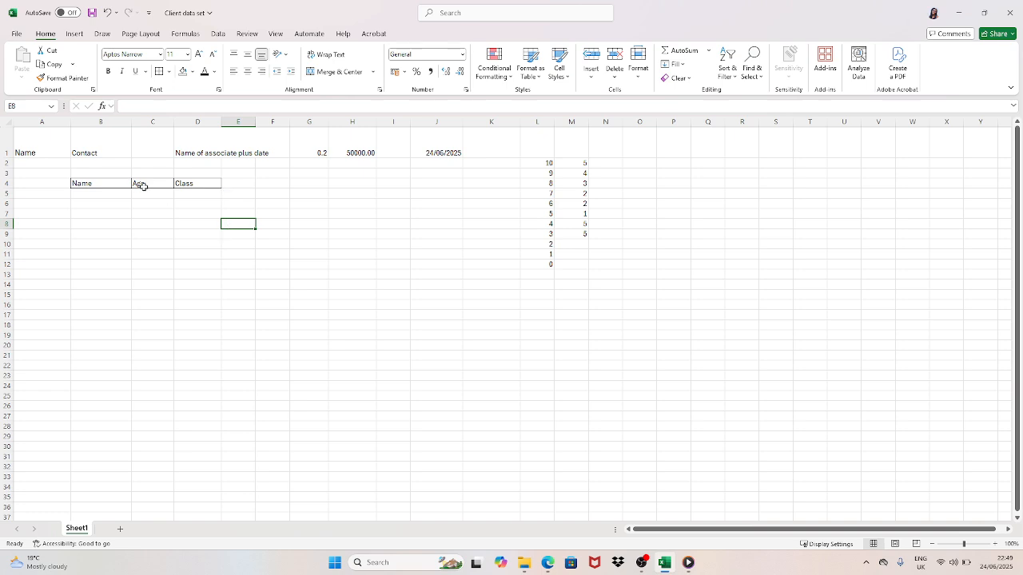
Try Bottom Border on B4:D4, and clear the range's borders with No Border.
click(269, 193)
drag(212, 187, 101, 184)
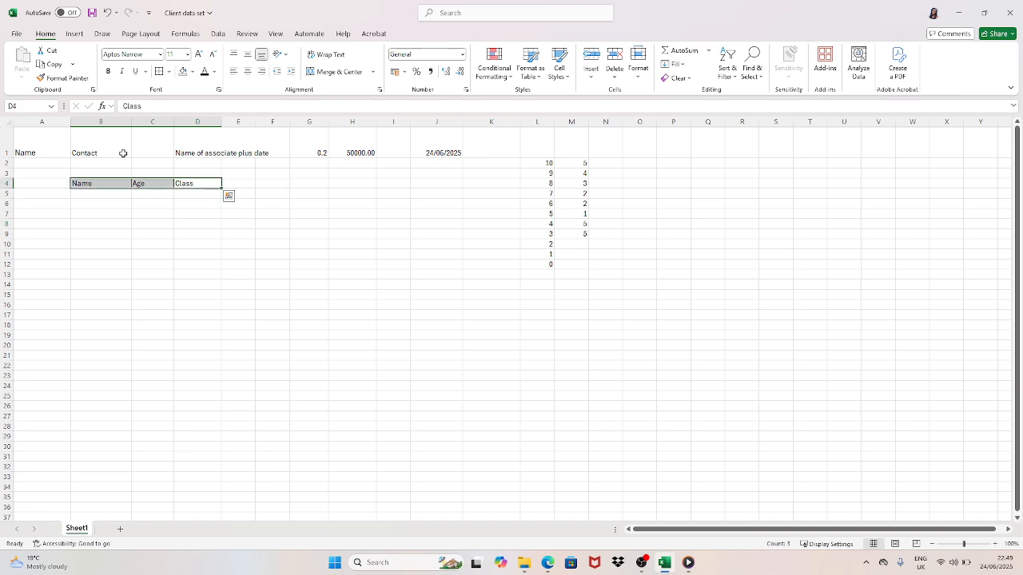
click(170, 72)
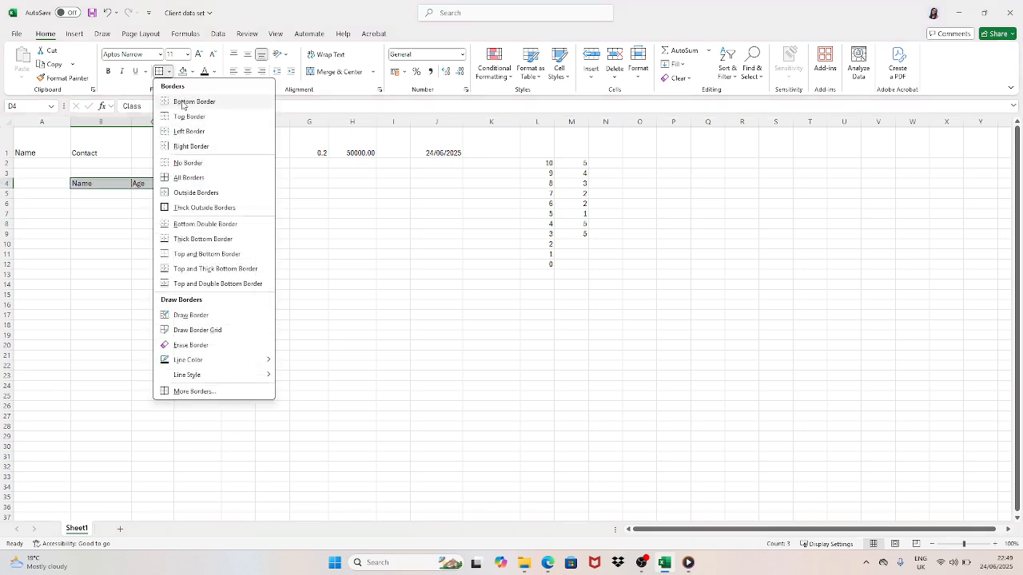
click(181, 103)
click(169, 72)
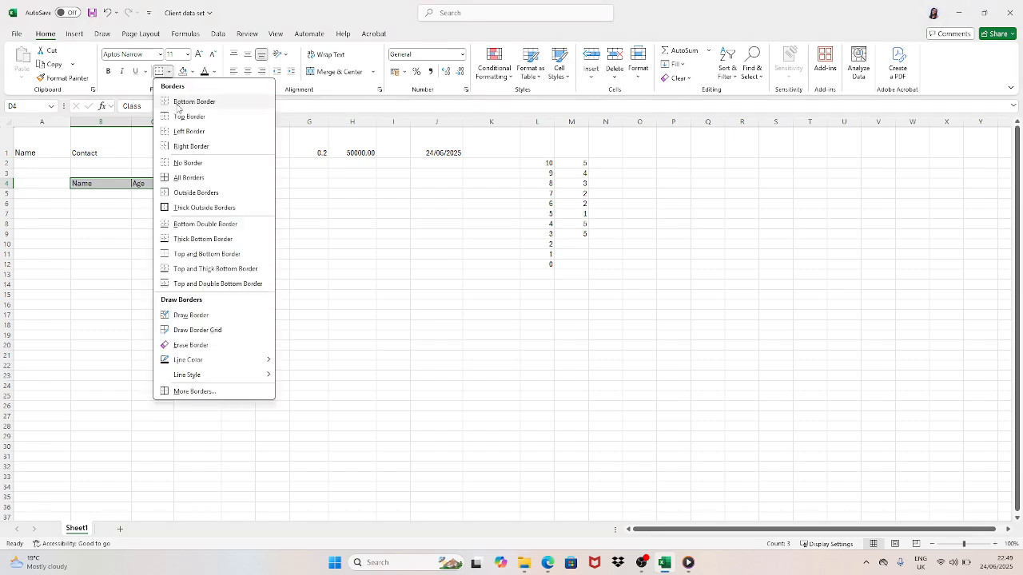
click(192, 163)
click(276, 165)
Give cell D1 a light blue theme fill and colour its text light blue.
click(194, 148)
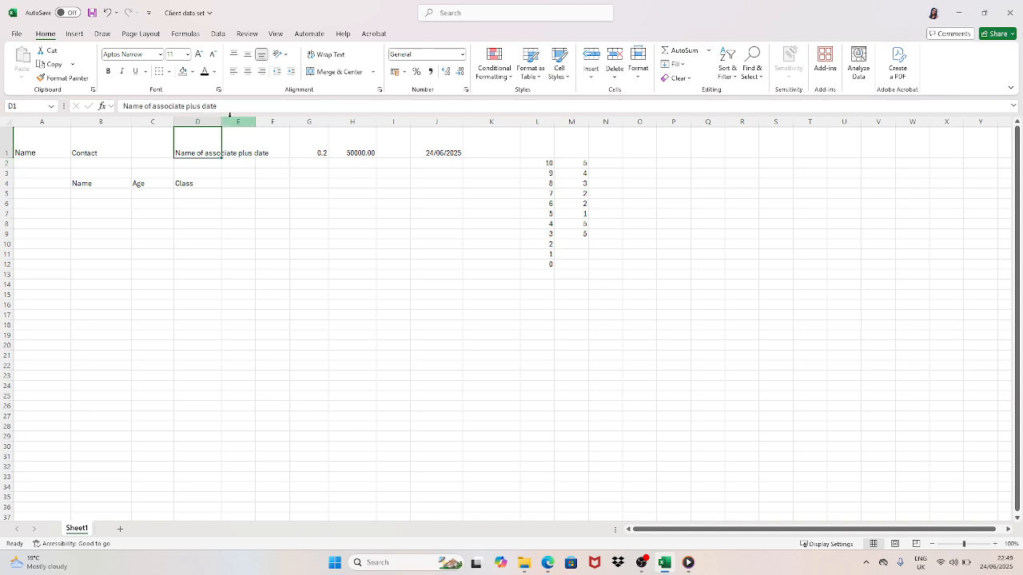
click(195, 72)
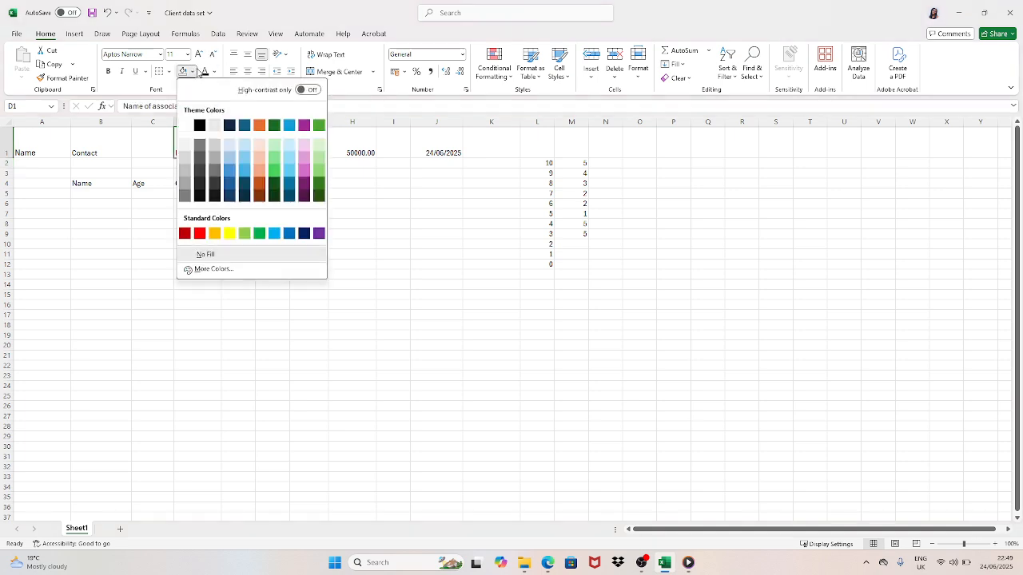
click(229, 155)
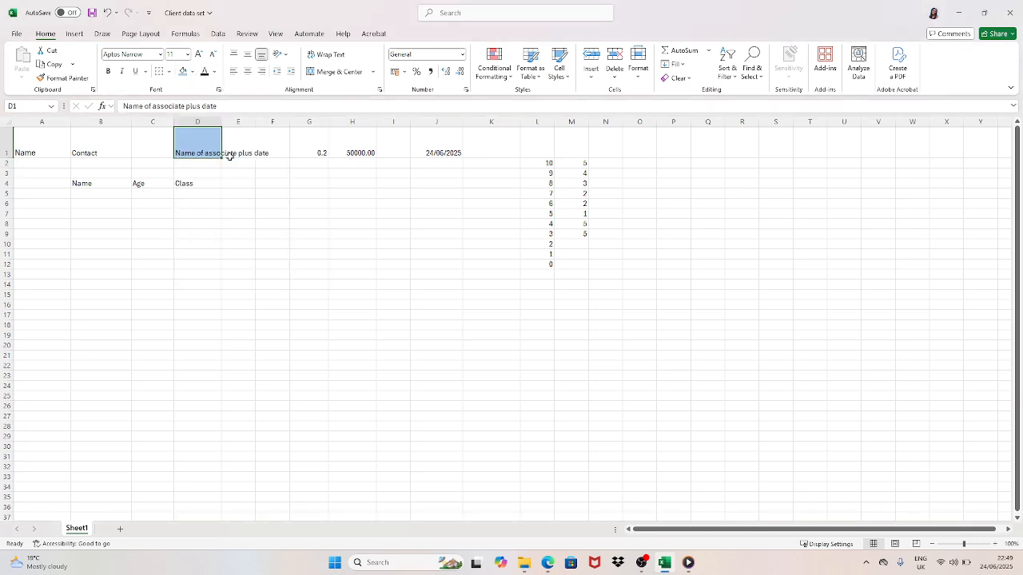
click(214, 71)
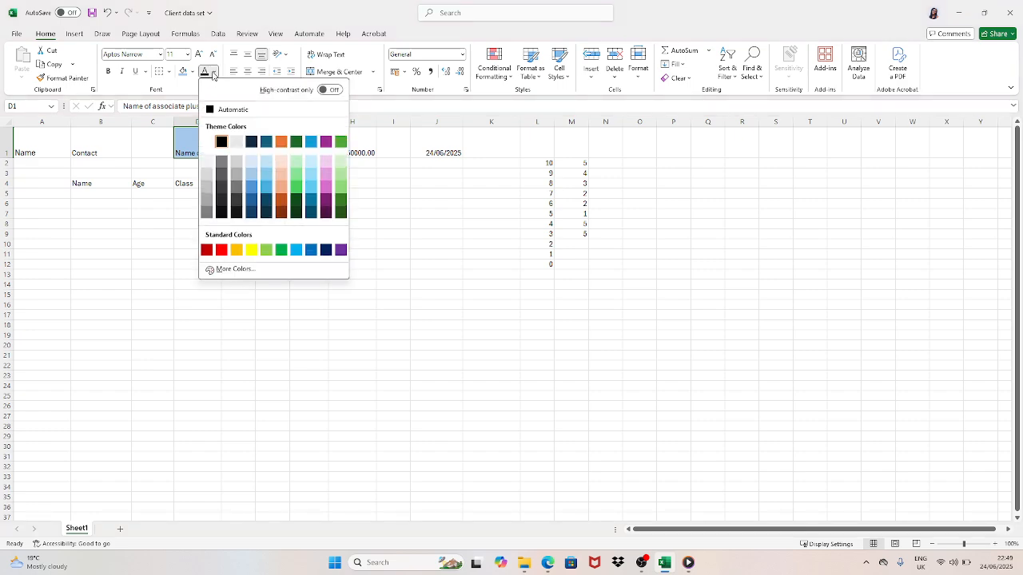
click(267, 190)
click(260, 192)
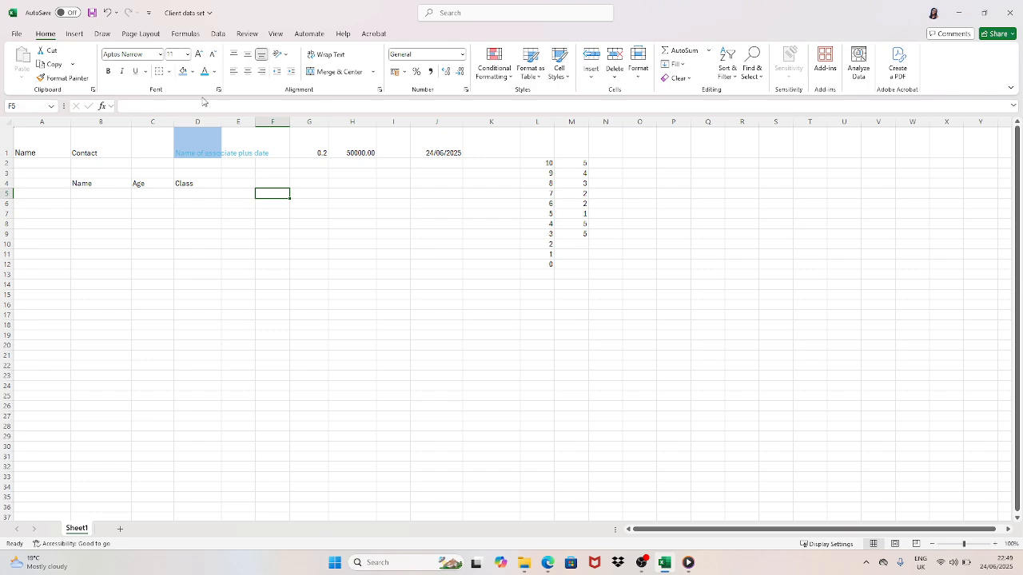
Enlarge the Contact heading in B1 incrementally to font size 24.
click(104, 149)
click(200, 54)
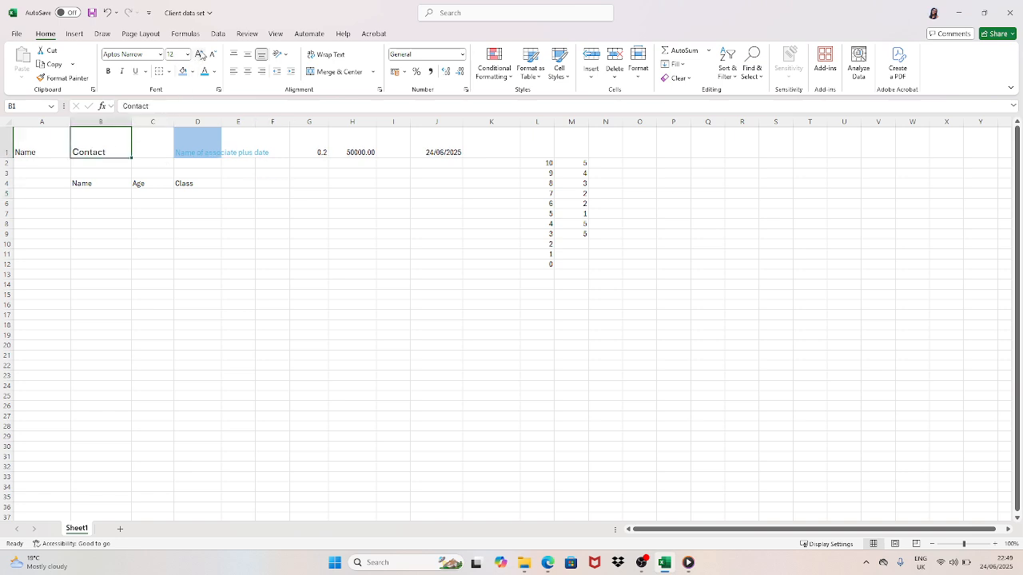
click(201, 55)
click(201, 55)
click(201, 55)
click(200, 54)
click(200, 55)
click(200, 54)
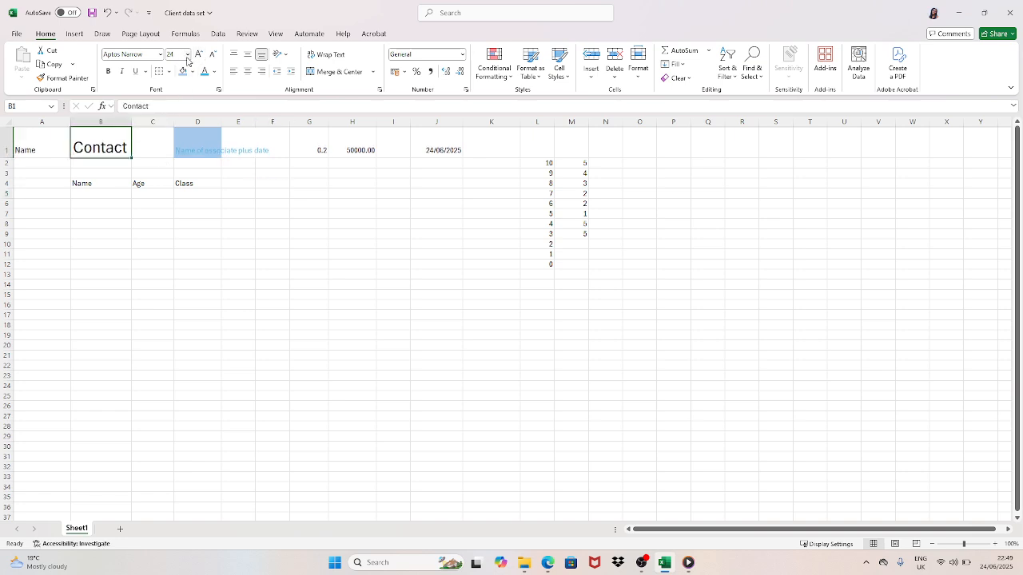
Shrink the Contact heading in B1 by five font size increments.
click(212, 54)
click(213, 55)
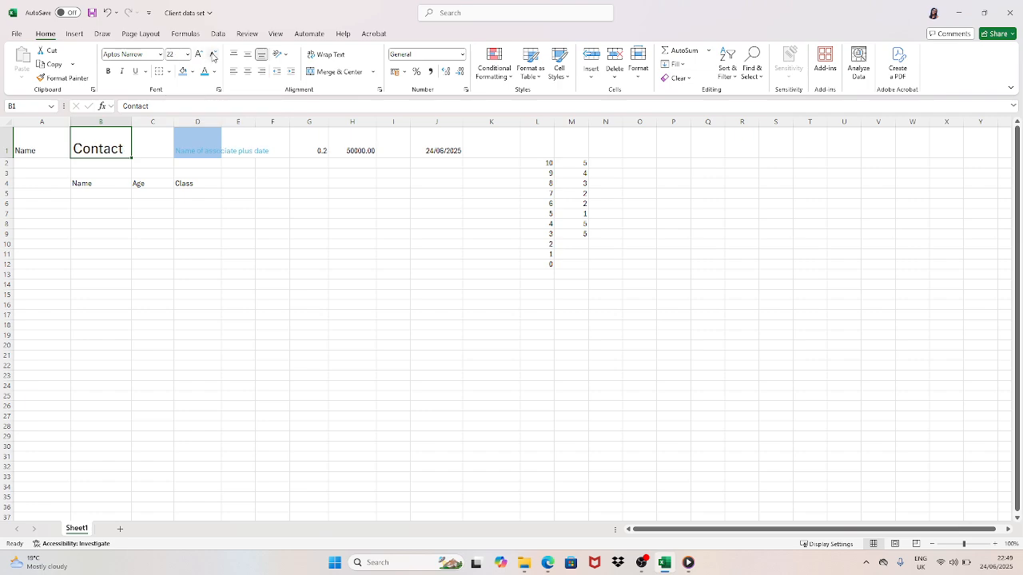
click(212, 54)
click(213, 54)
click(213, 55)
click(232, 171)
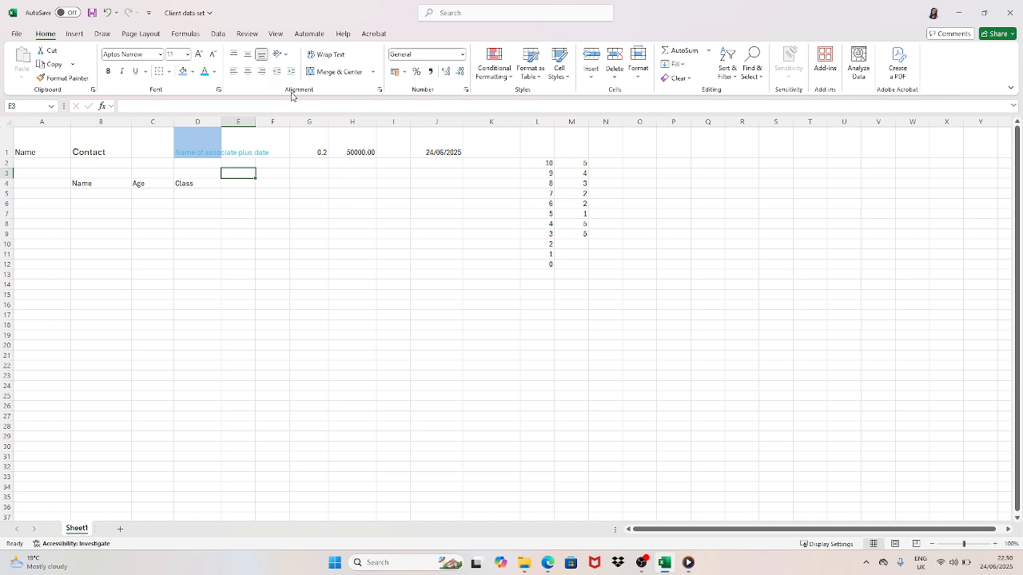
Remove the fill from cell D1 and set its text colour back to Automatic.
click(321, 166)
click(195, 135)
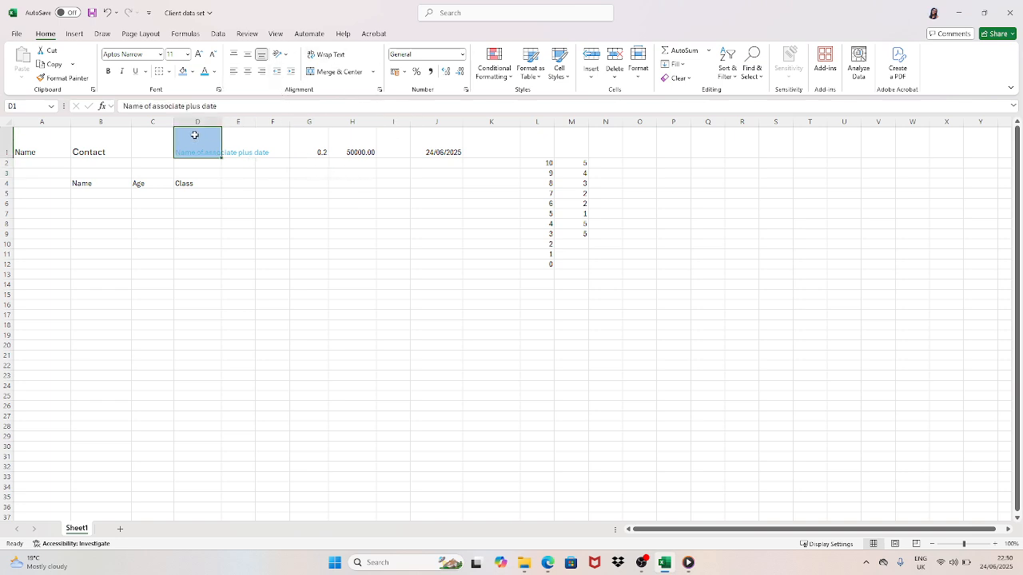
click(191, 71)
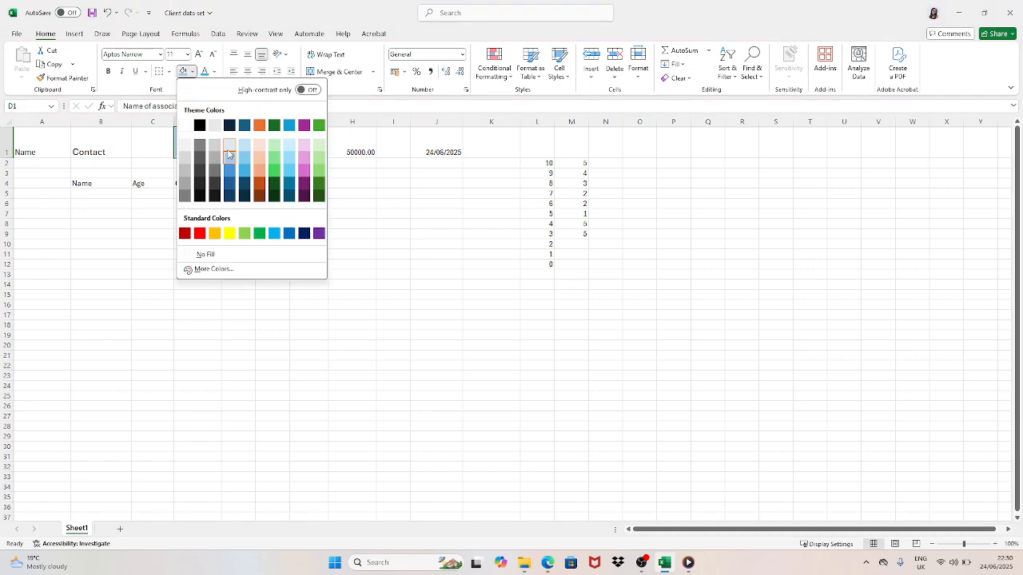
click(223, 254)
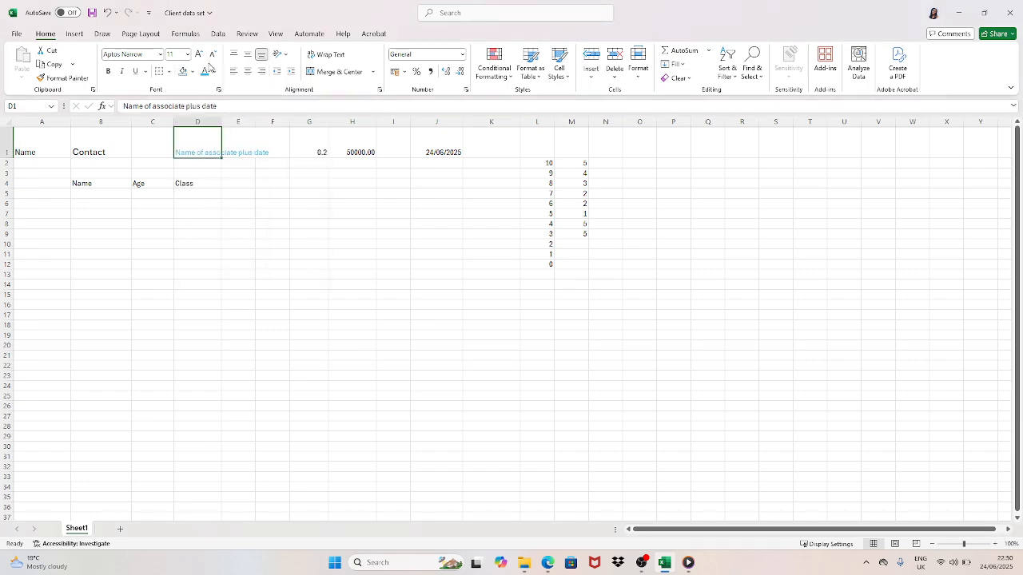
click(214, 71)
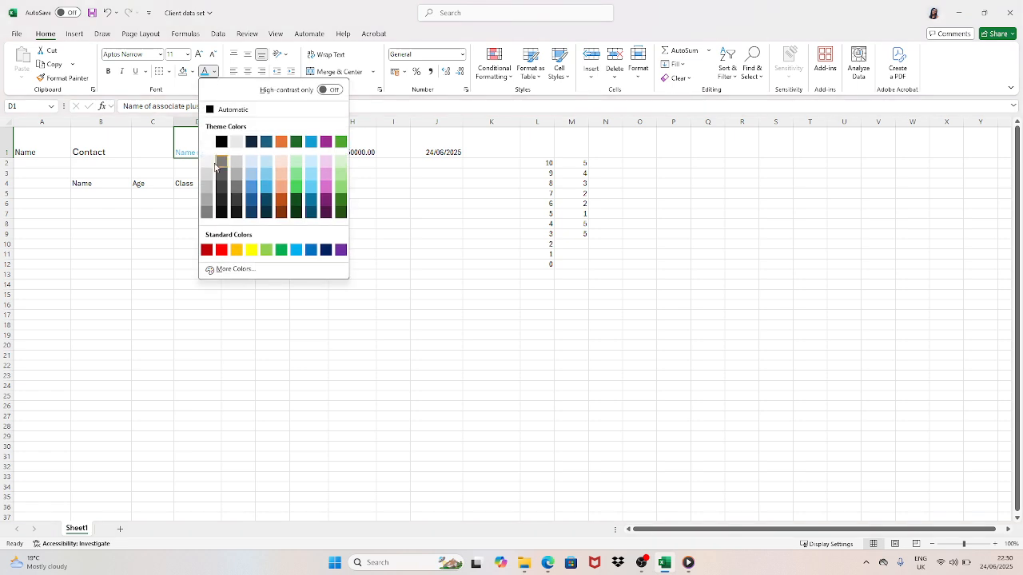
click(217, 112)
click(257, 176)
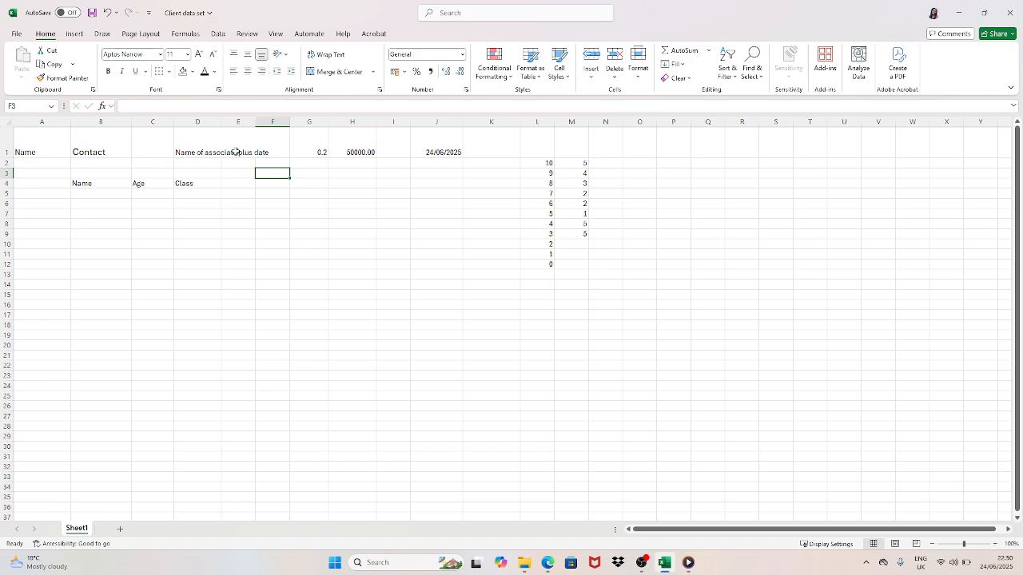
Try top and middle vertical alignment on the Contact heading in B1, and return it to bottom alignment.
click(100, 150)
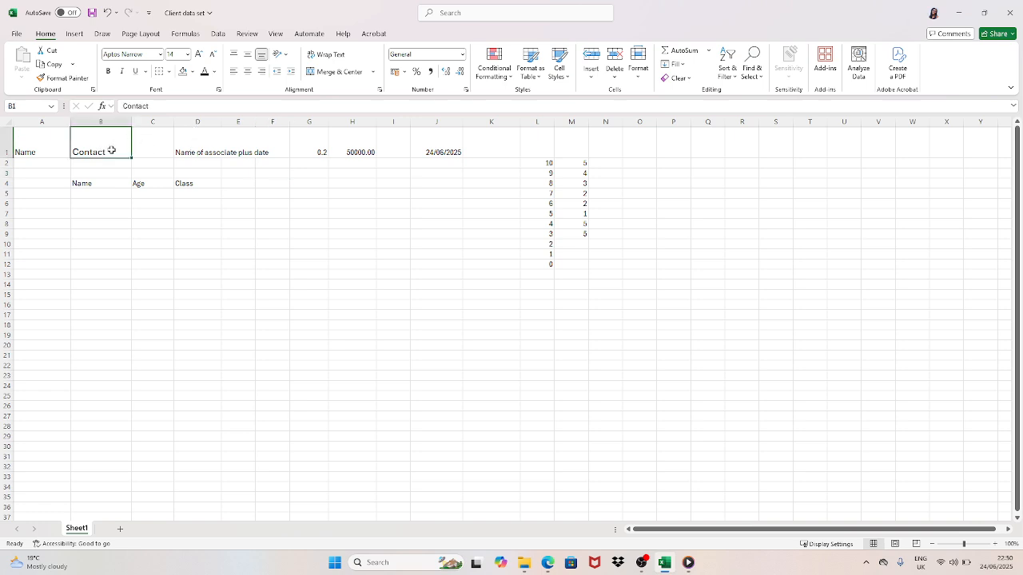
click(234, 54)
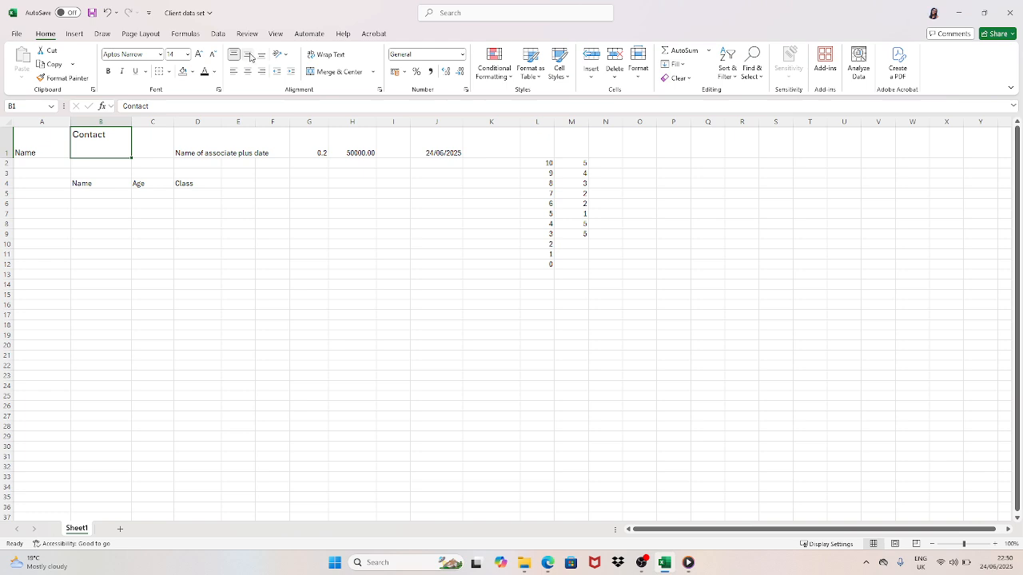
click(248, 56)
click(262, 56)
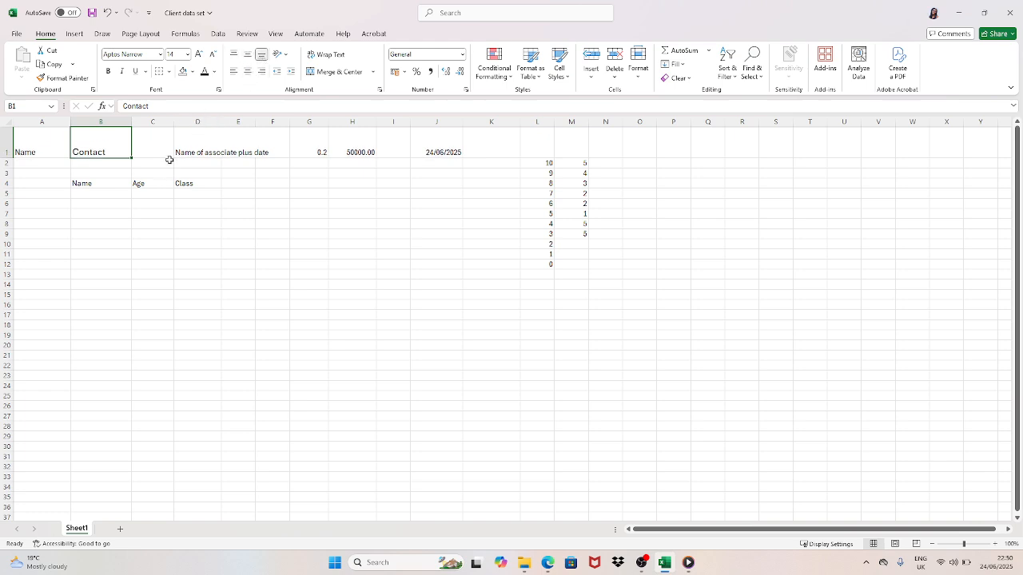
click(166, 163)
Try centre alignment on the Contact heading in B1, and align it to the right of its cell.
click(92, 151)
click(248, 74)
click(262, 72)
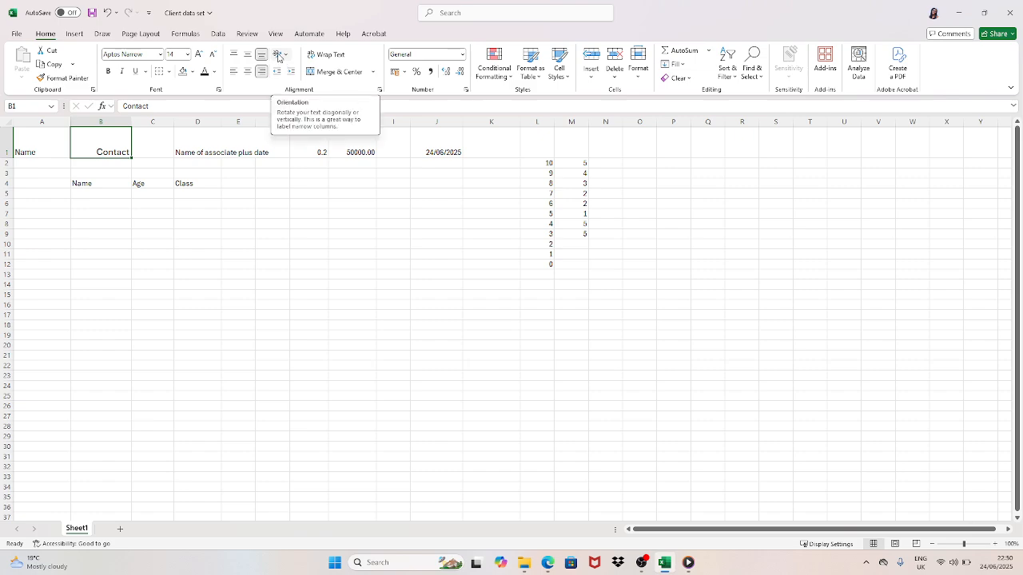
Try the Angle Counterclockwise, Angle Clockwise and Vertical Text orientations on B1, and make row 1 tall enough for the stacked letters.
click(277, 56)
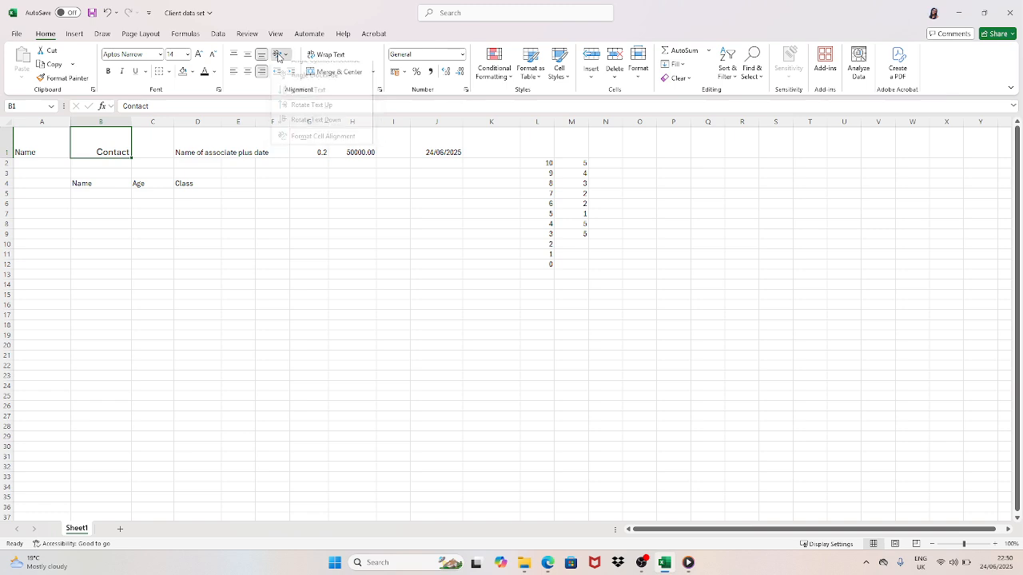
click(289, 69)
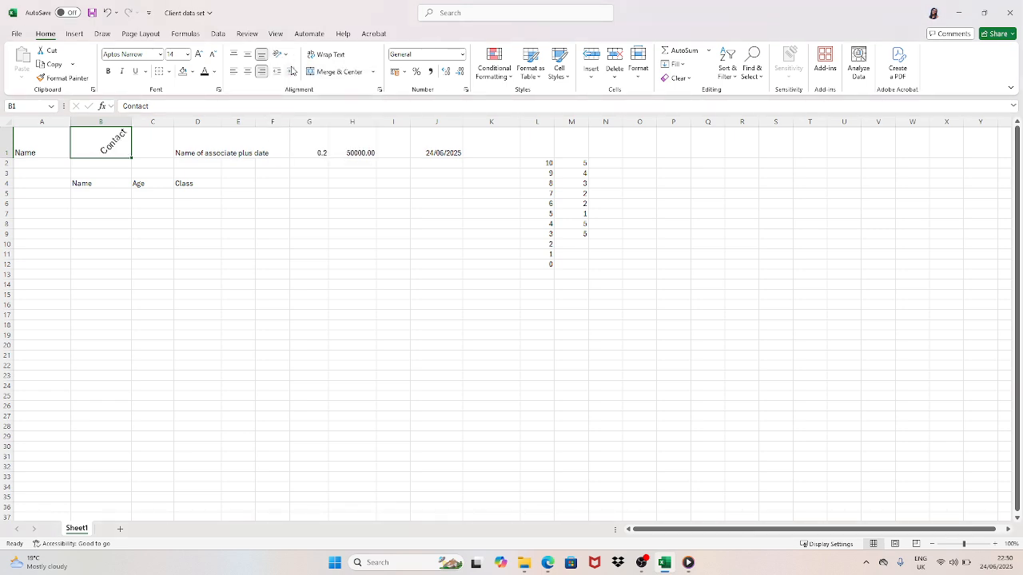
click(278, 55)
click(289, 84)
click(279, 55)
click(294, 99)
drag(12, 158, 14, 266)
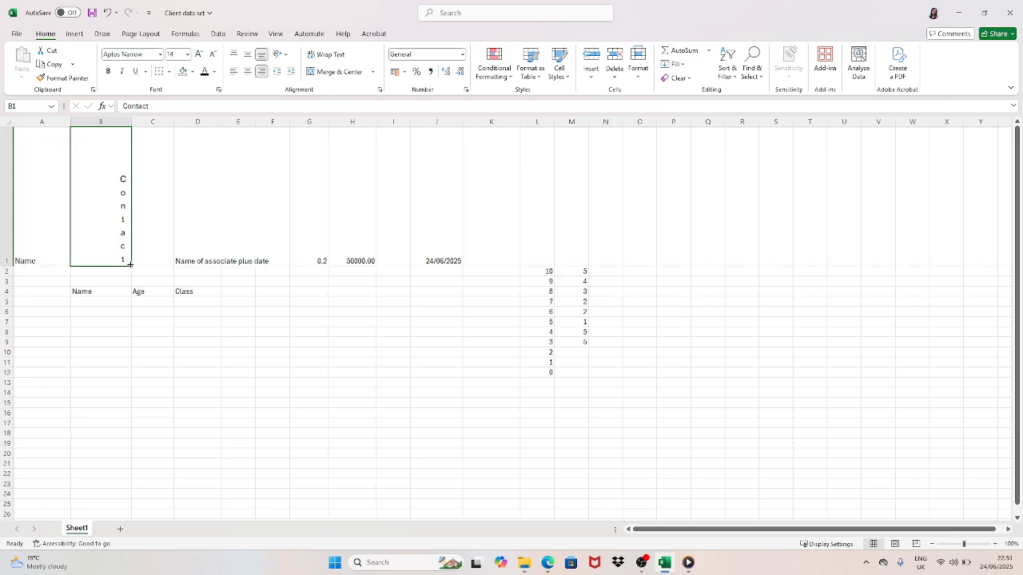
Try the Rotate Text Down orientation on the Contact heading in B1, and change it to Angle Counterclockwise.
click(288, 55)
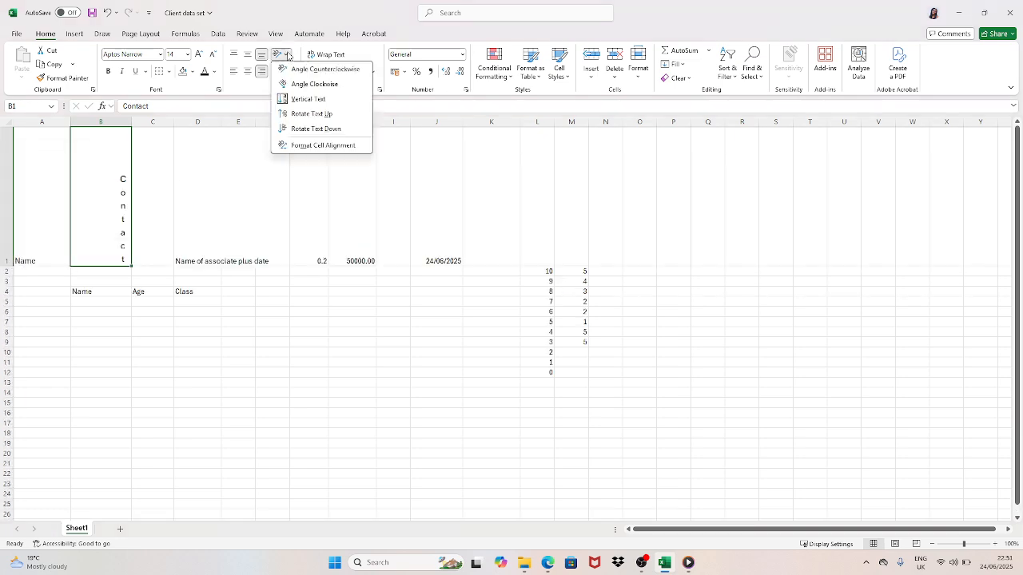
click(297, 129)
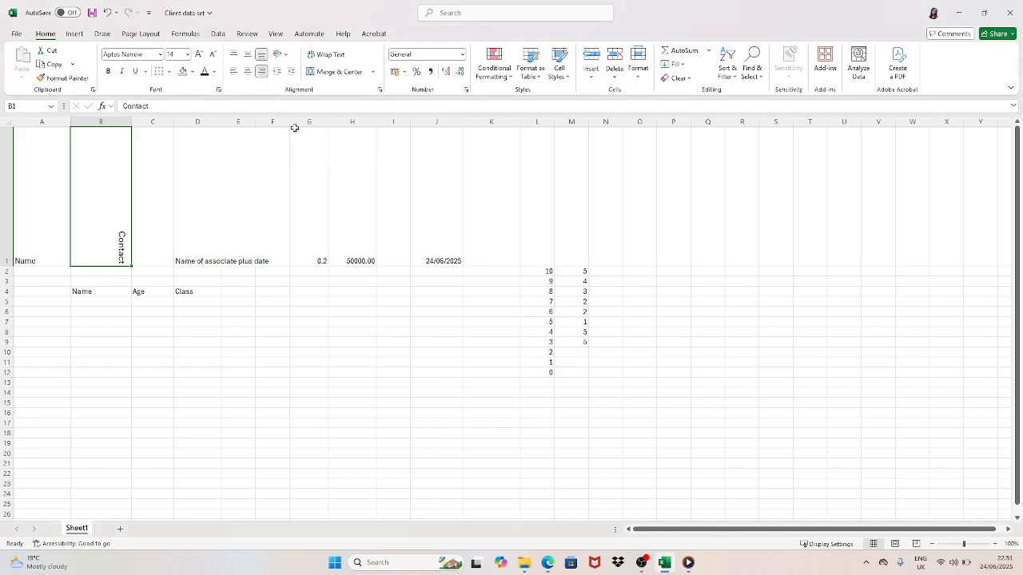
click(284, 54)
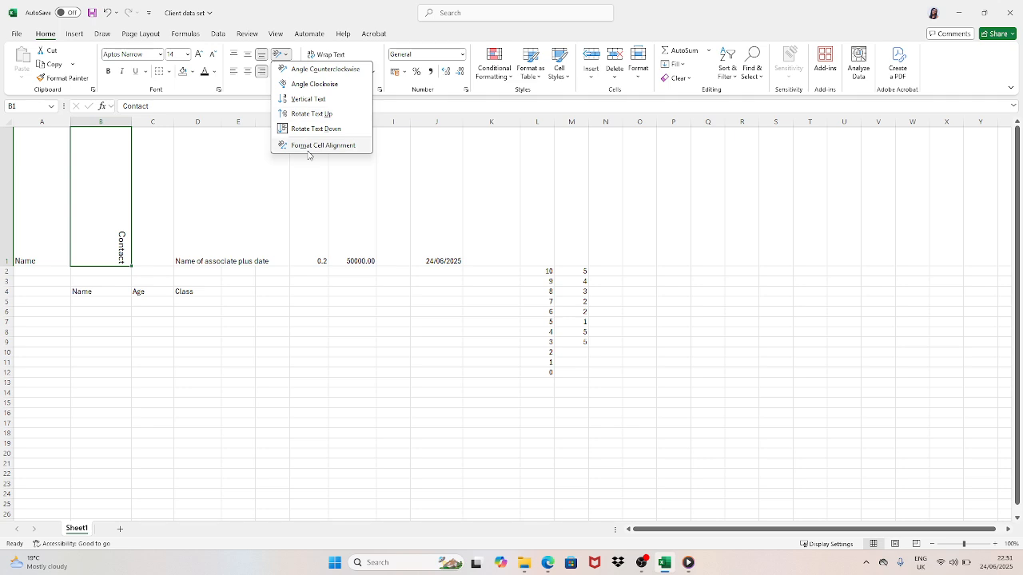
click(301, 71)
click(216, 169)
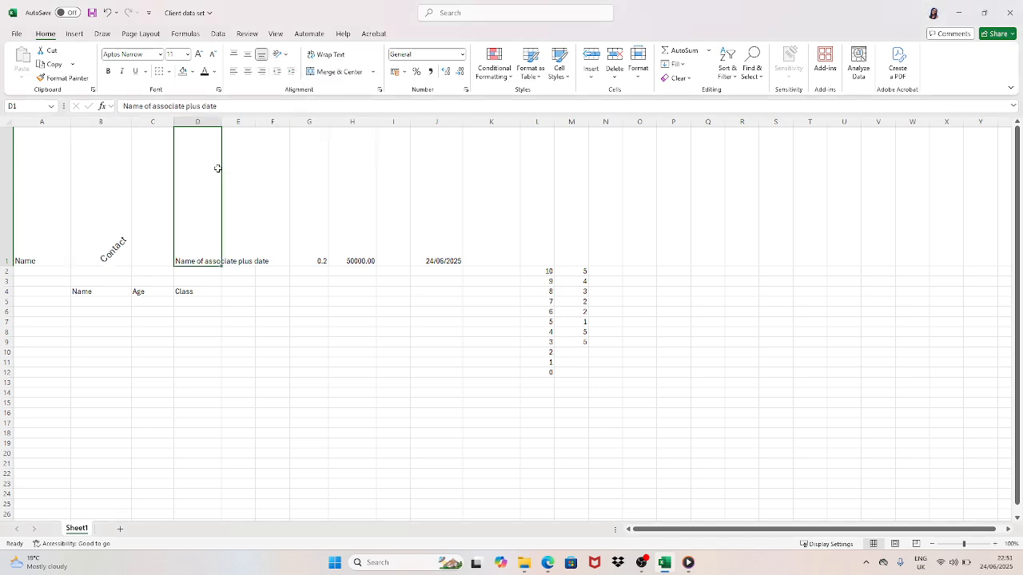
Undo the text orientation changes in B1 and the height change of row 1.
key(ctrl+z)
key(ctrl+z)
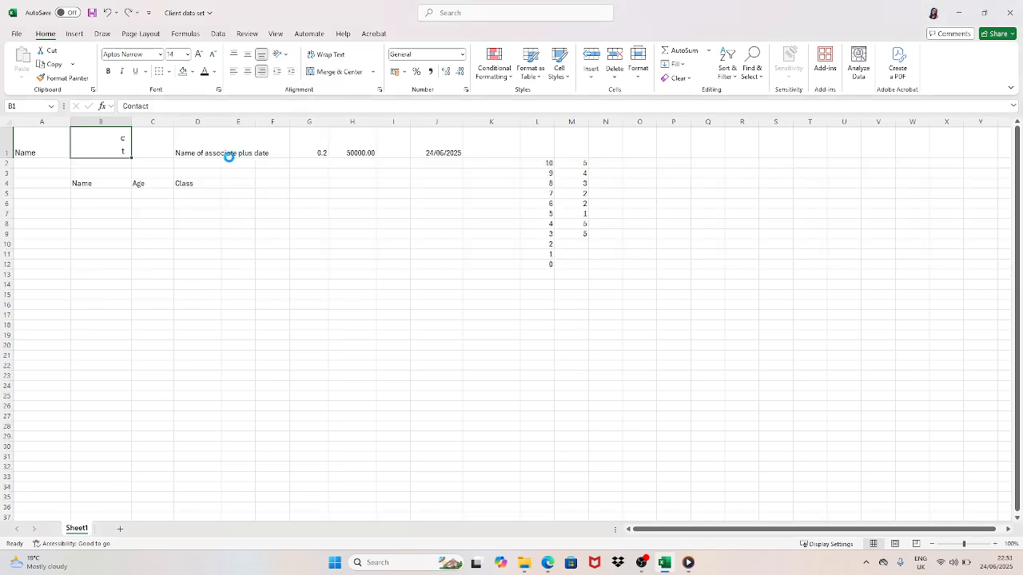
key(ctrl+z)
key(ctrl+z)
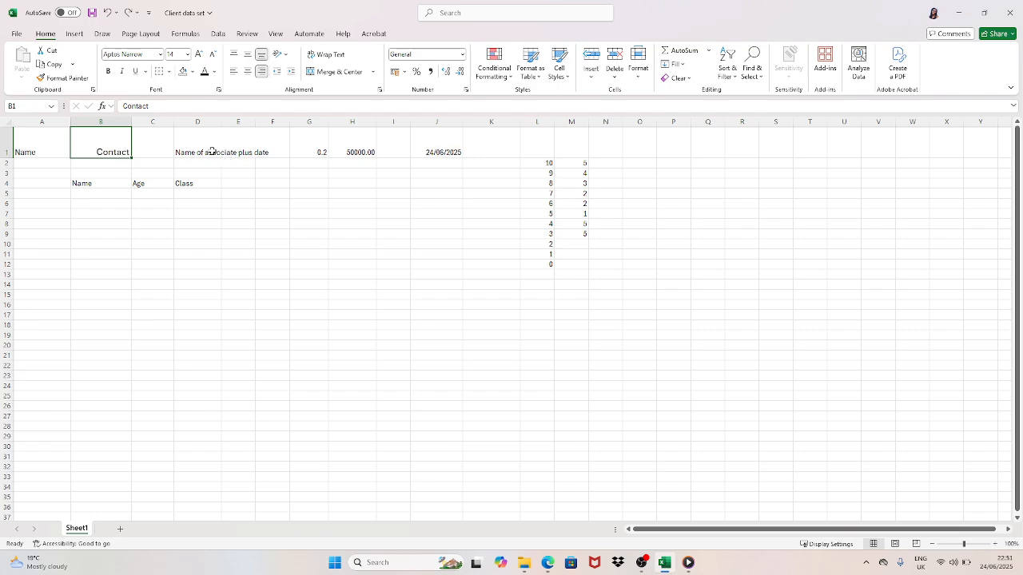
Wrap the text "Name of associate plus date" within cell D1.
click(212, 153)
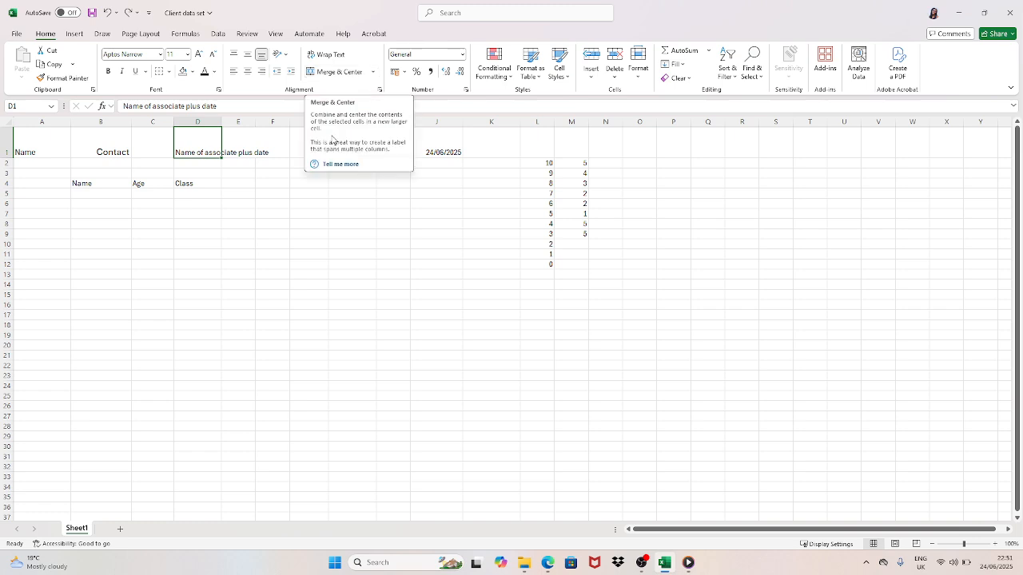
click(232, 183)
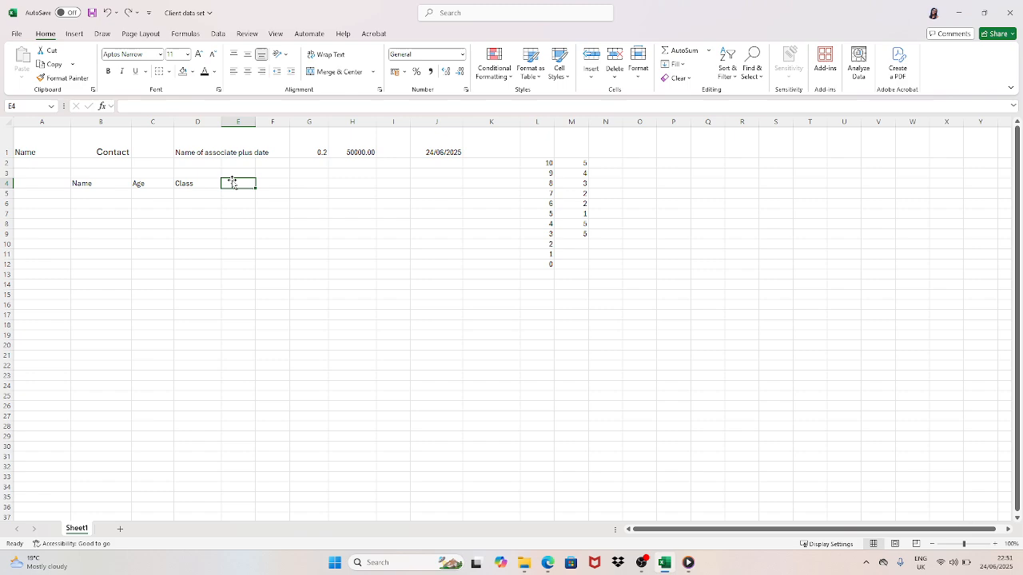
click(184, 146)
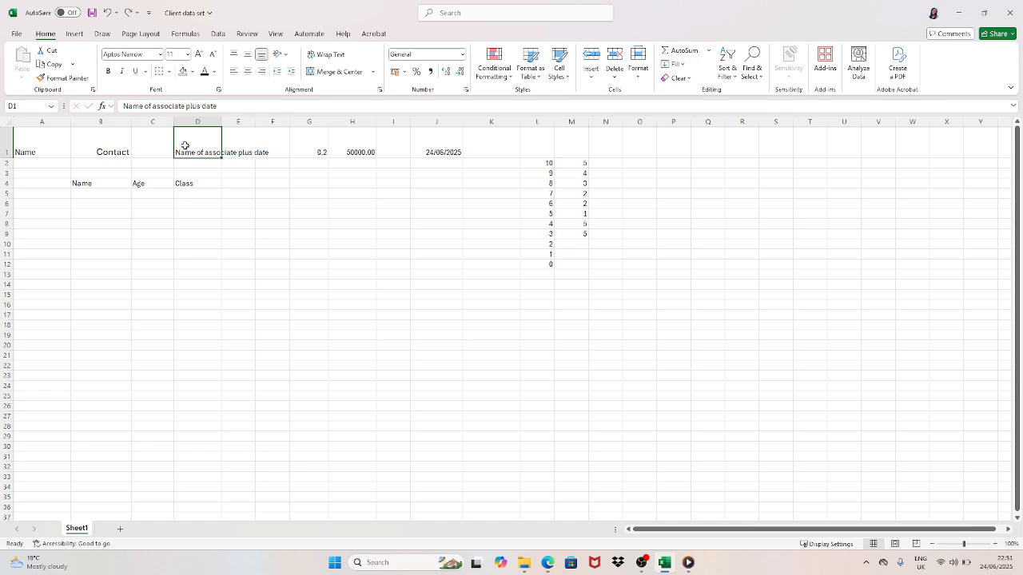
click(321, 55)
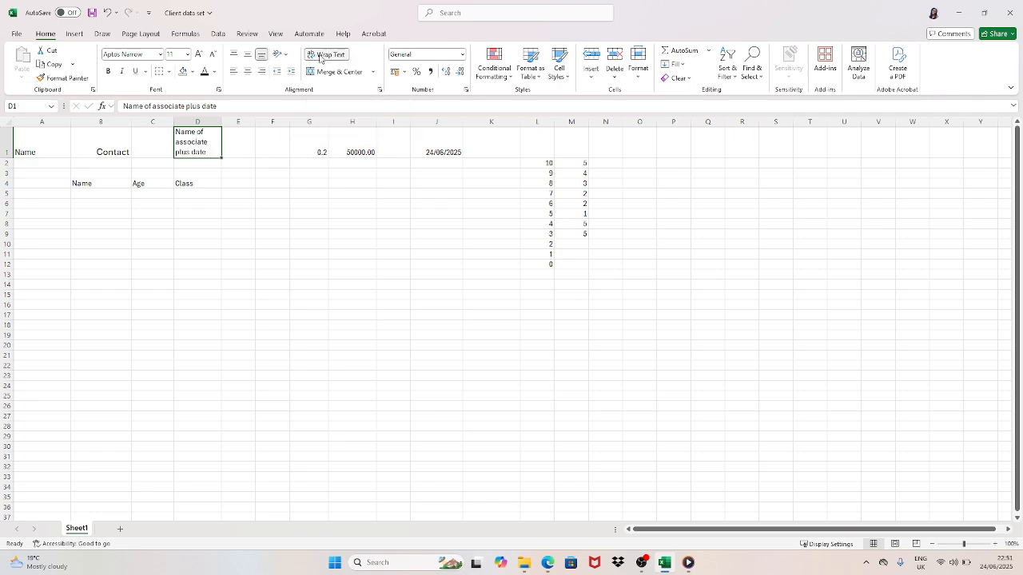
click(254, 140)
Move the Name, Age and Class headings from B4:D4 to D2:F2, and merge and centre D1:F1 above them.
drag(78, 185, 276, 163)
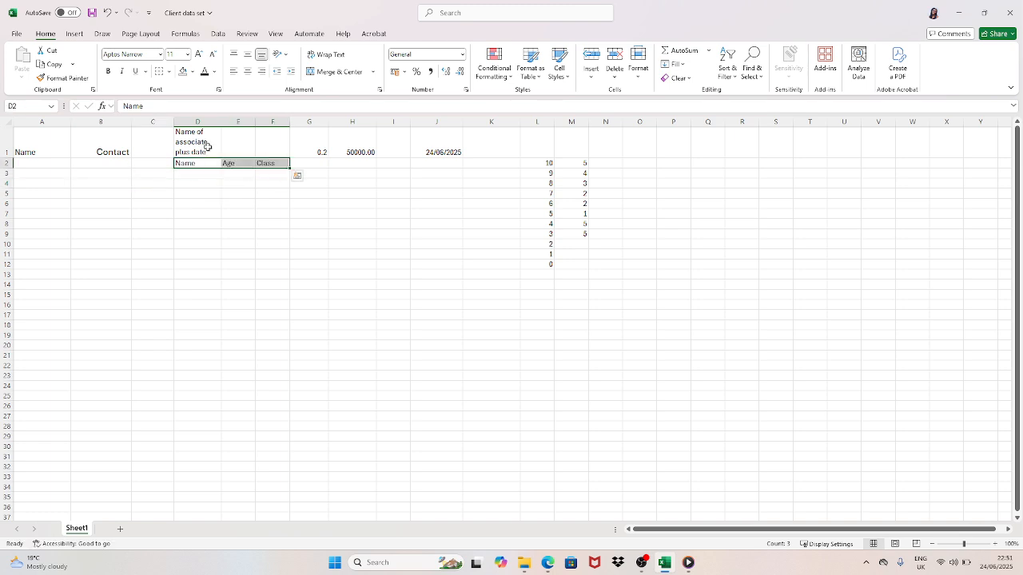
click(207, 146)
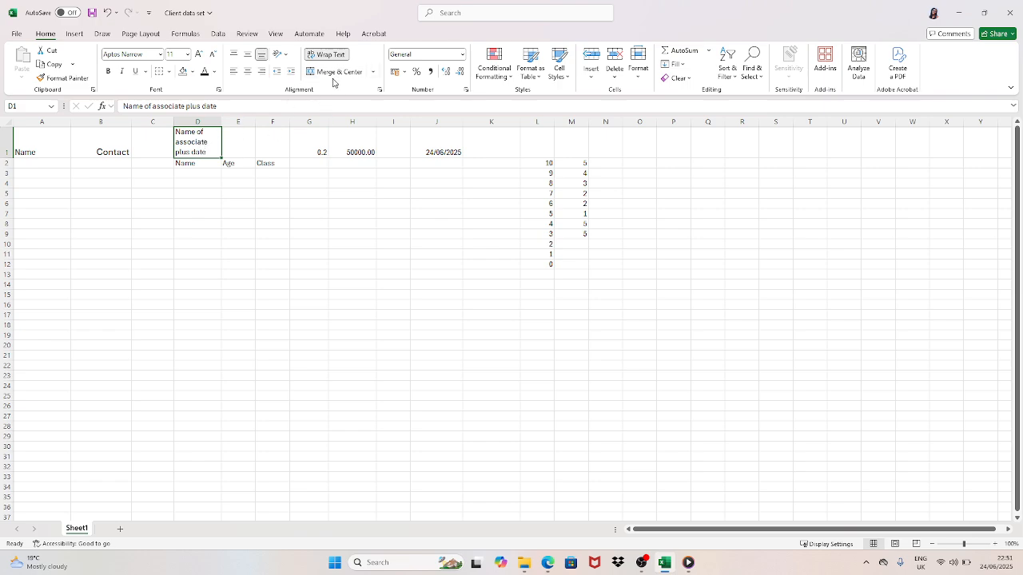
drag(272, 139, 213, 141)
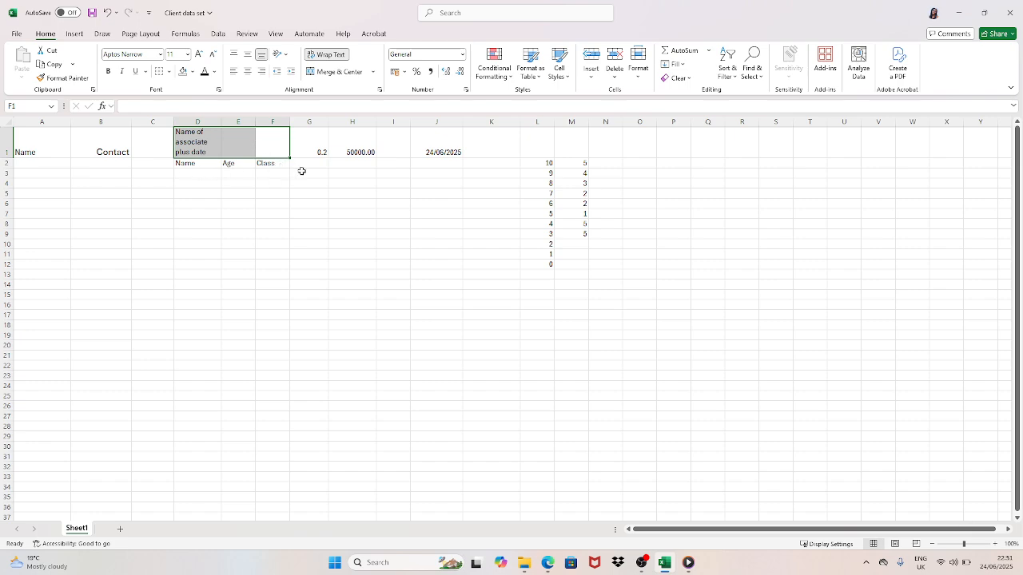
click(333, 73)
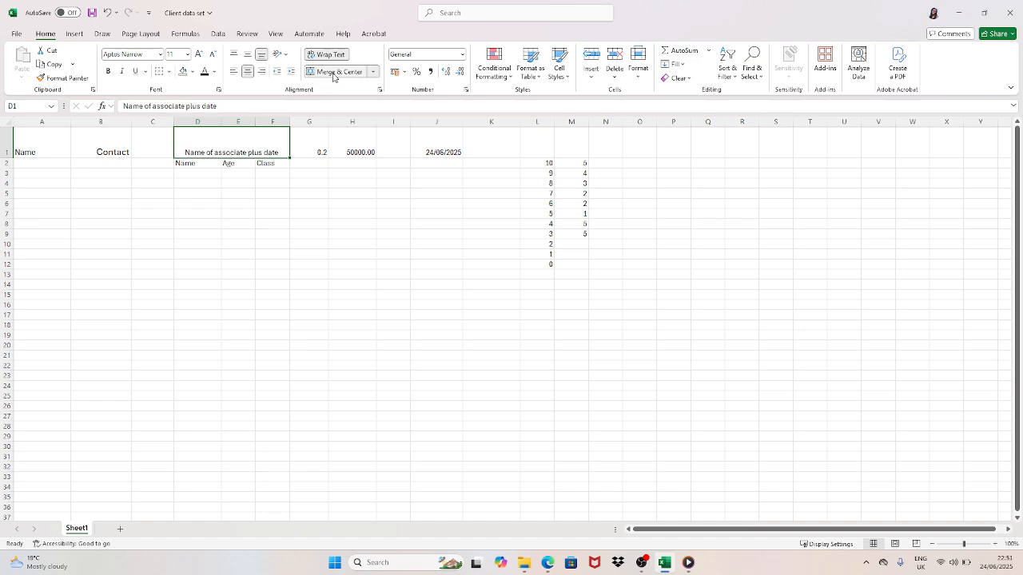
click(342, 203)
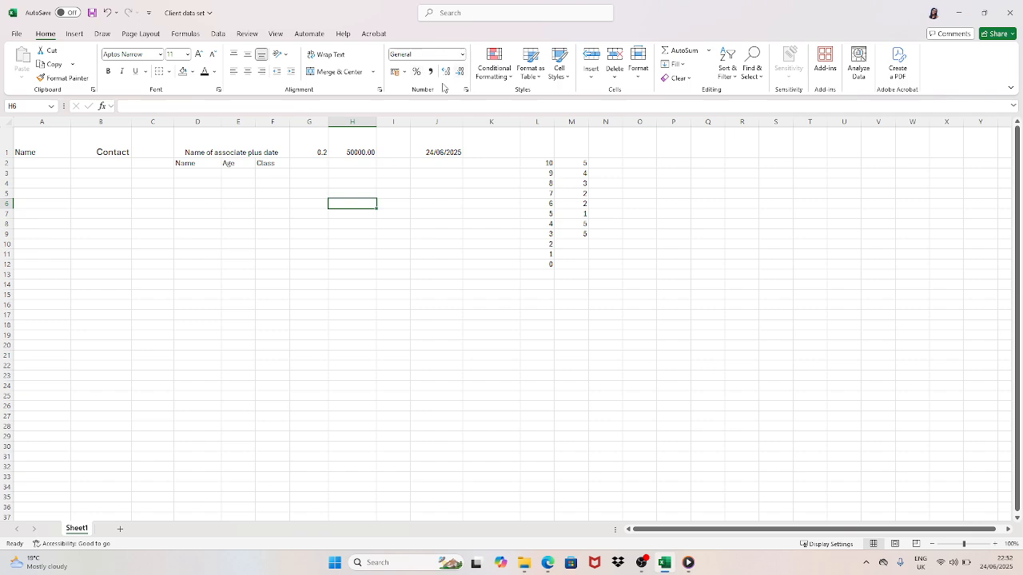
Browse the currency symbols offered for the Accounting number format, and leave the settings without applying any.
click(404, 71)
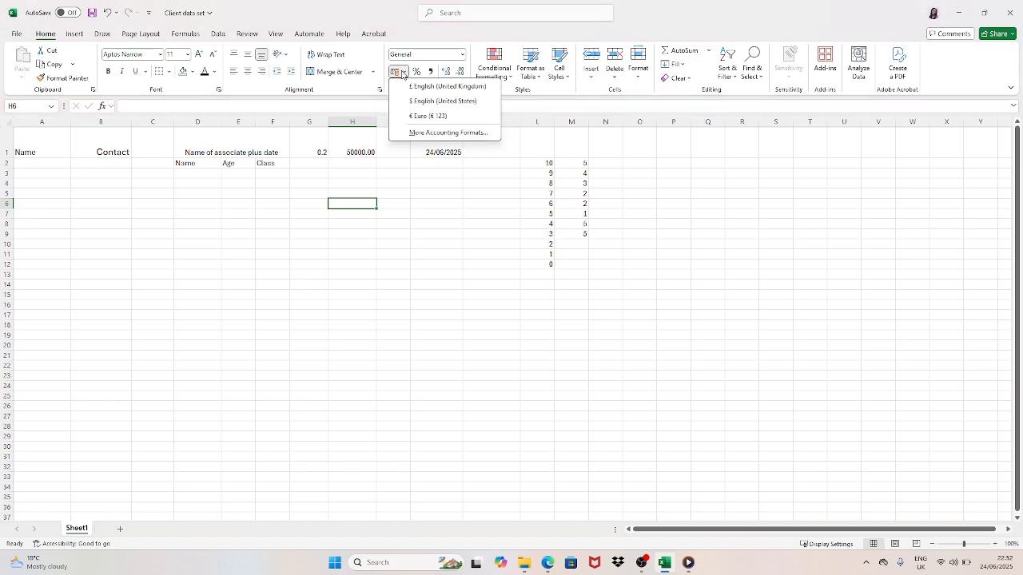
click(458, 133)
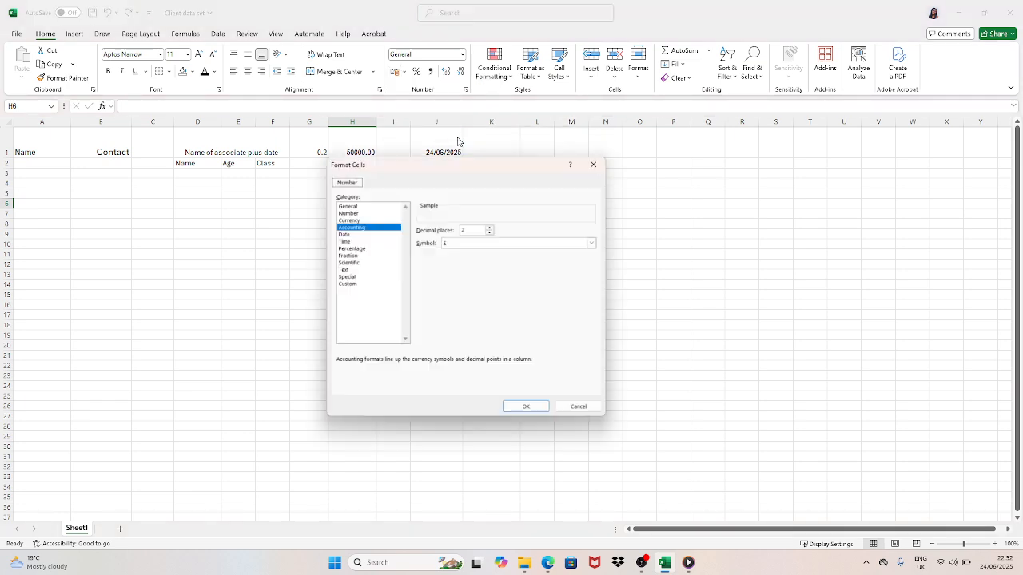
click(595, 242)
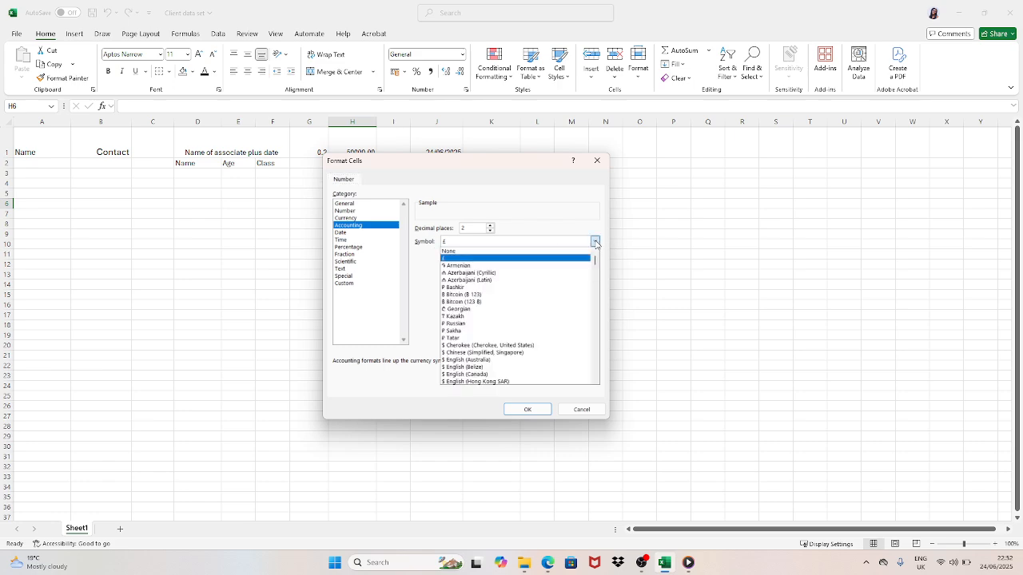
scroll(552, 323, down, 6)
scroll(551, 323, down, 2)
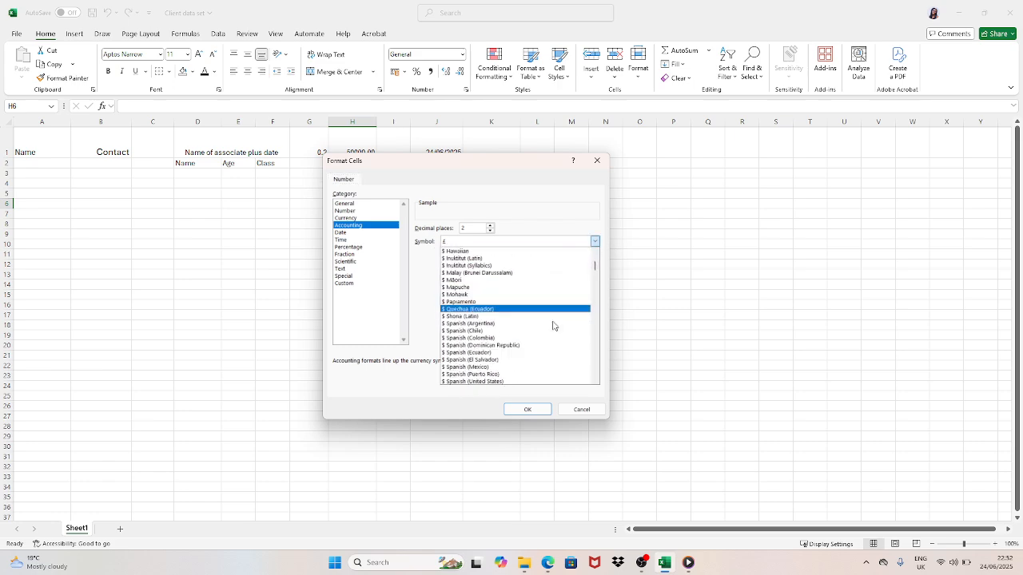
click(581, 409)
click(581, 409)
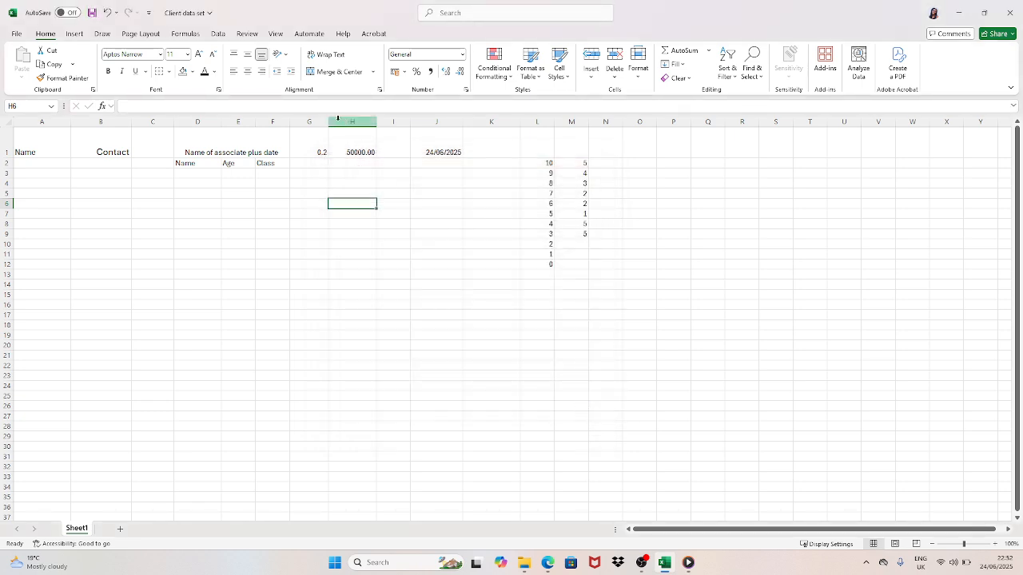
Format the value in cell G1 as a percentage.
click(321, 152)
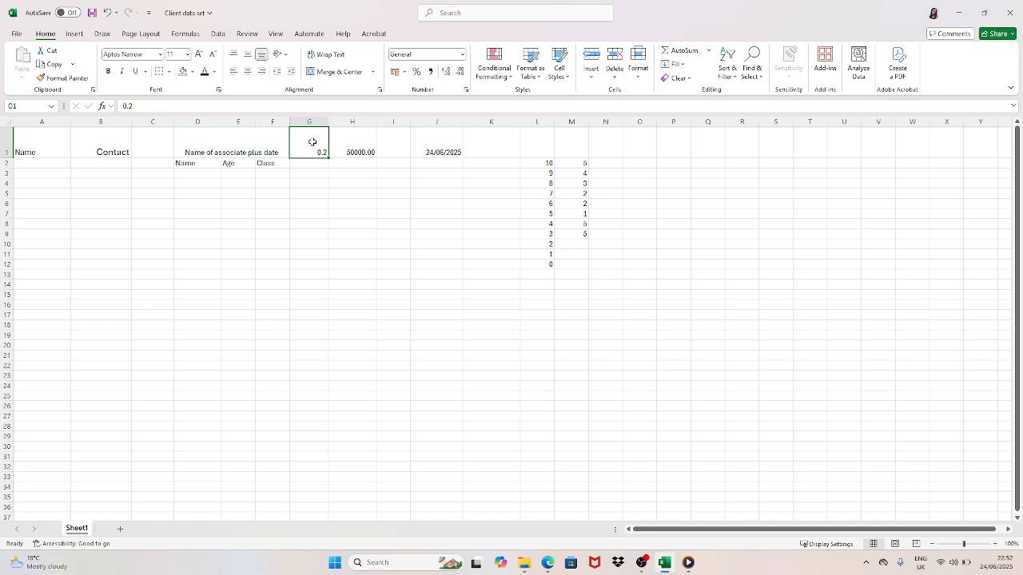
click(417, 72)
click(406, 193)
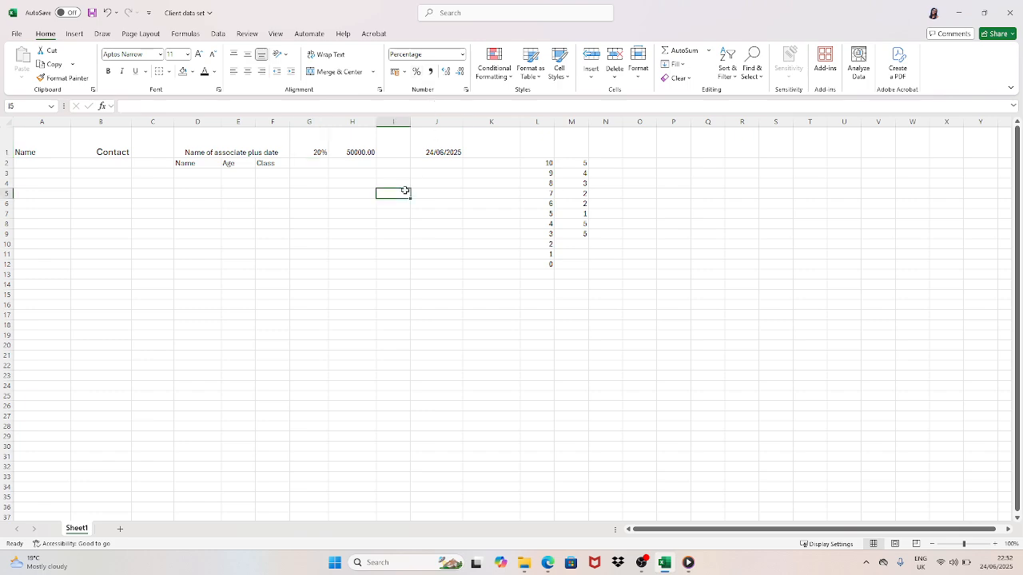
Apply the Comma Style to the value in cell H1 so it shows a thousands separator.
click(371, 142)
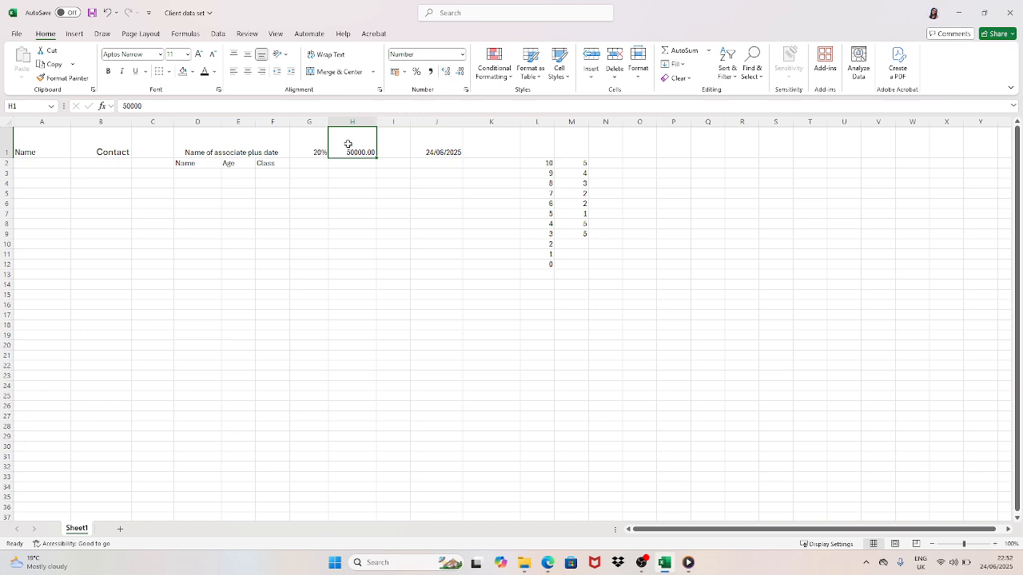
click(361, 171)
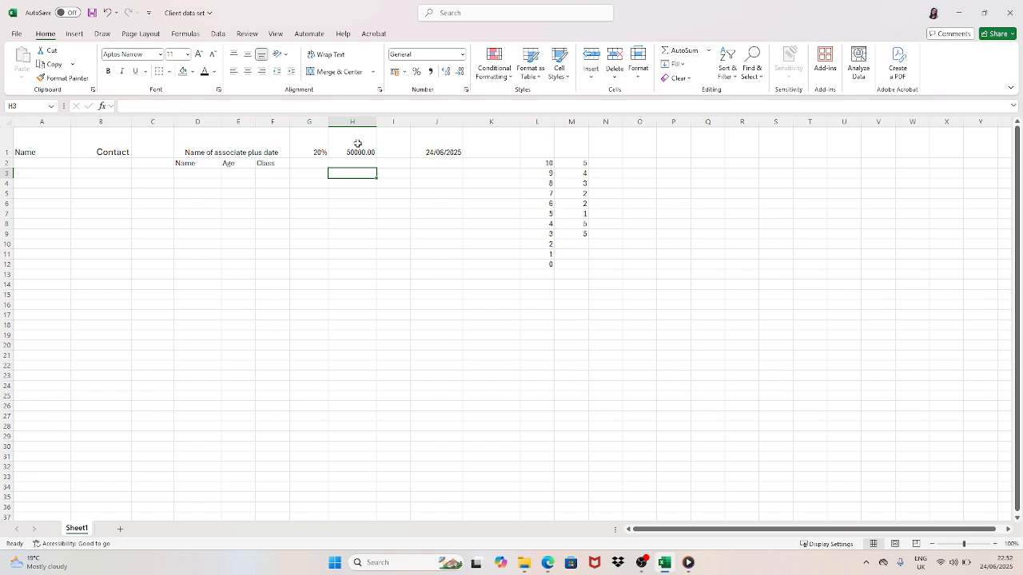
click(354, 142)
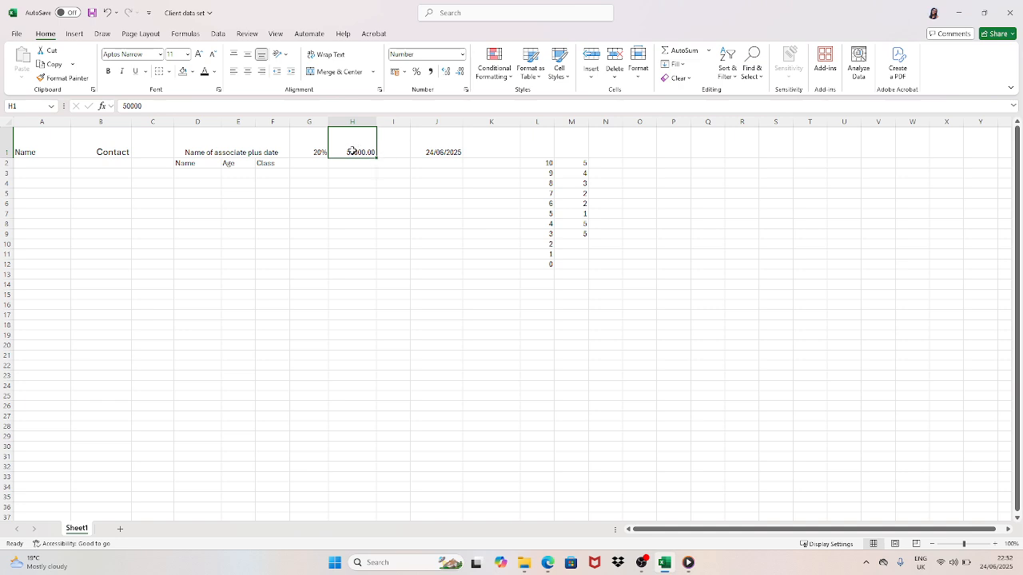
click(429, 72)
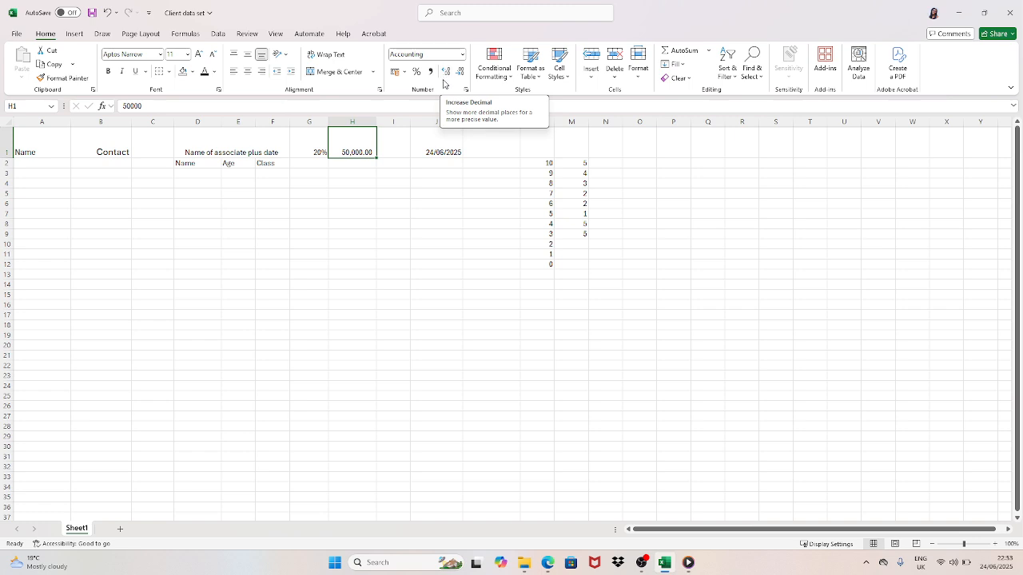
Increase the value in cell H1 to five decimal places, and reduce it back to two.
triple_click(447, 76)
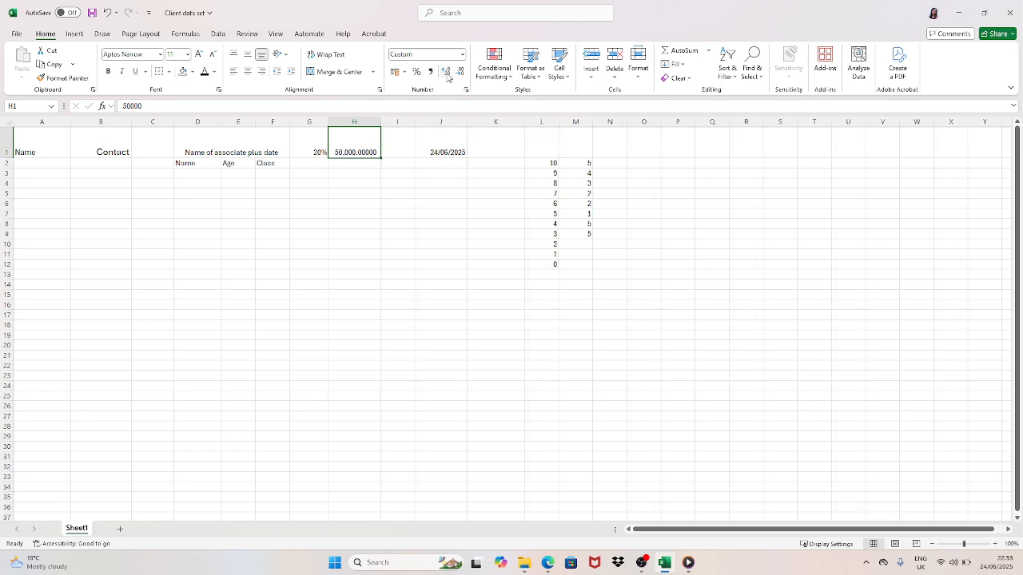
triple_click(460, 74)
click(464, 181)
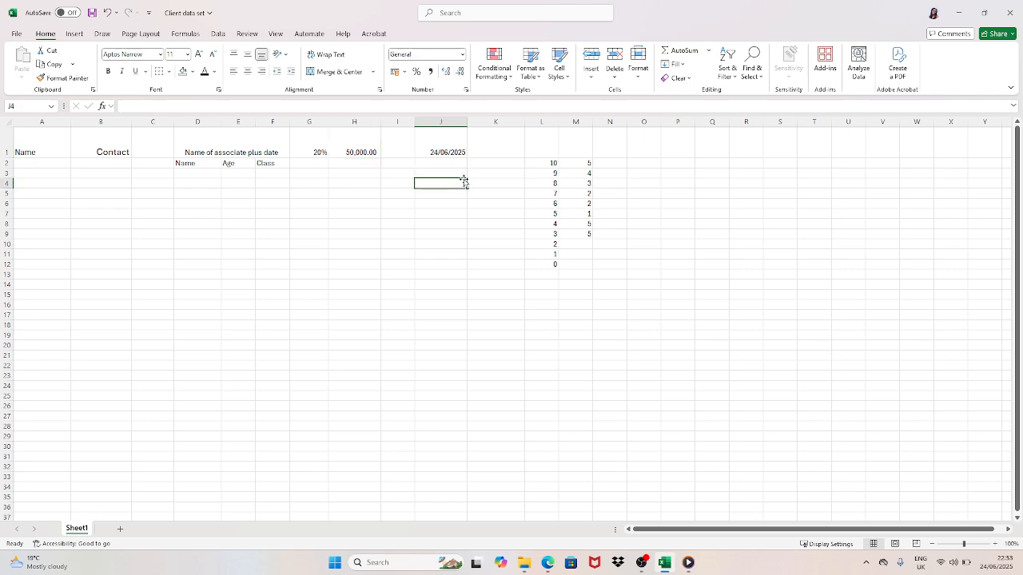
Apply the Long Date format to the date in cell J1.
click(452, 142)
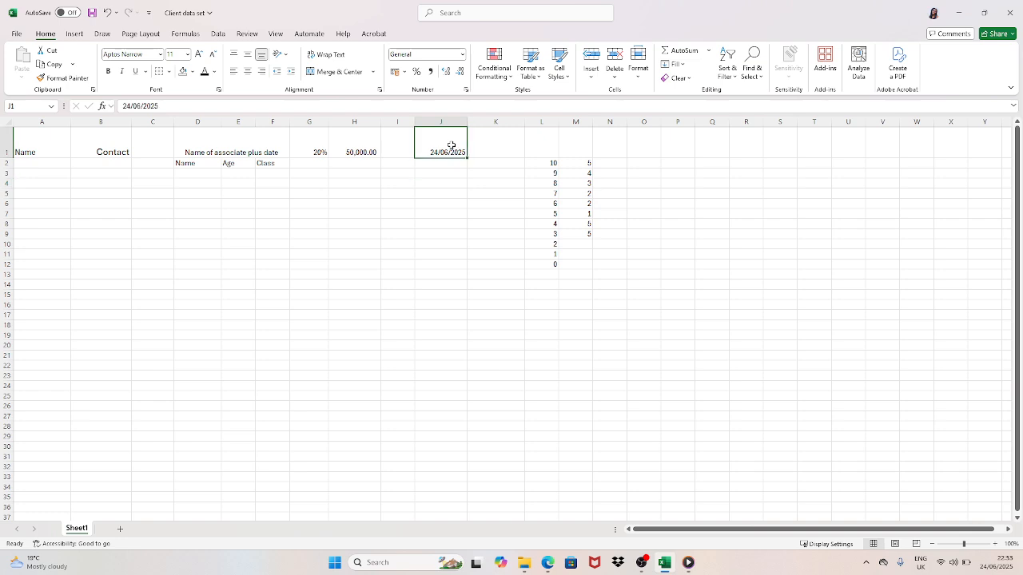
click(461, 54)
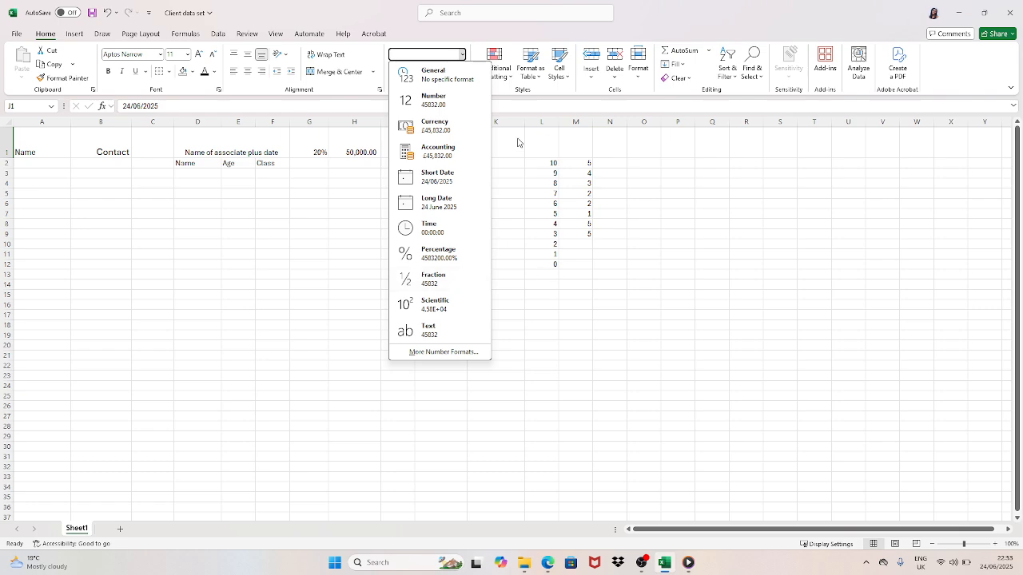
click(419, 54)
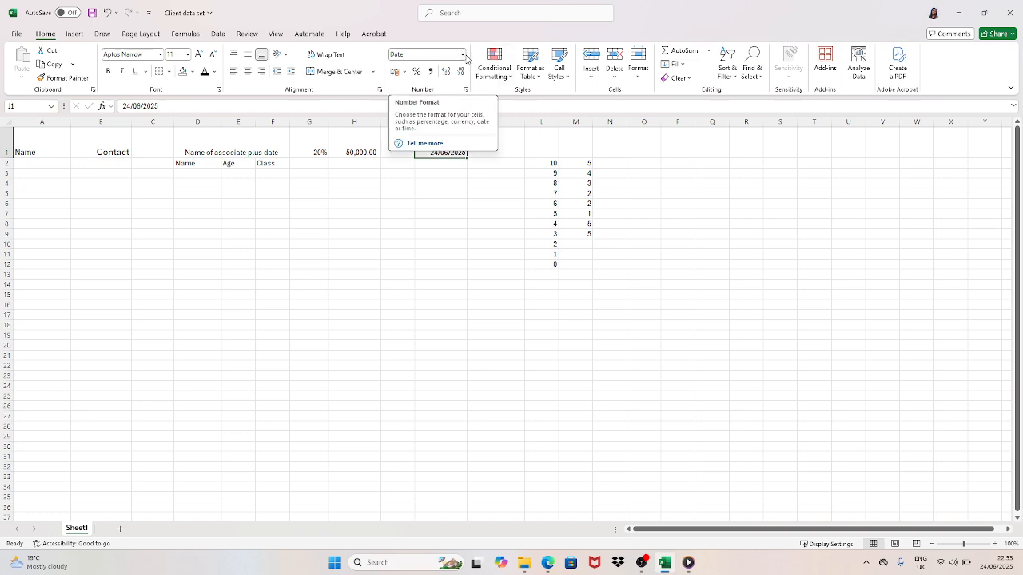
click(468, 212)
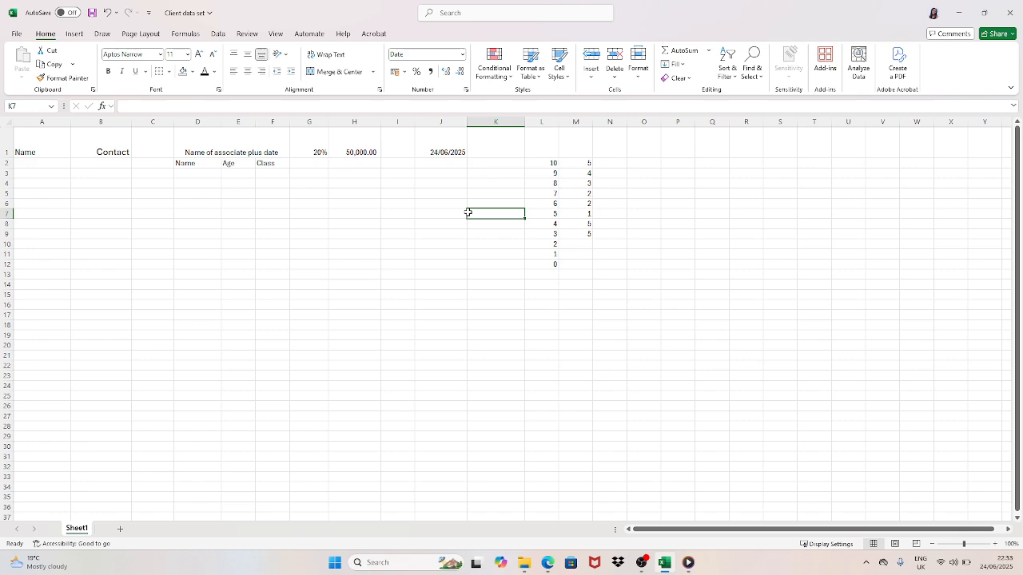
click(443, 151)
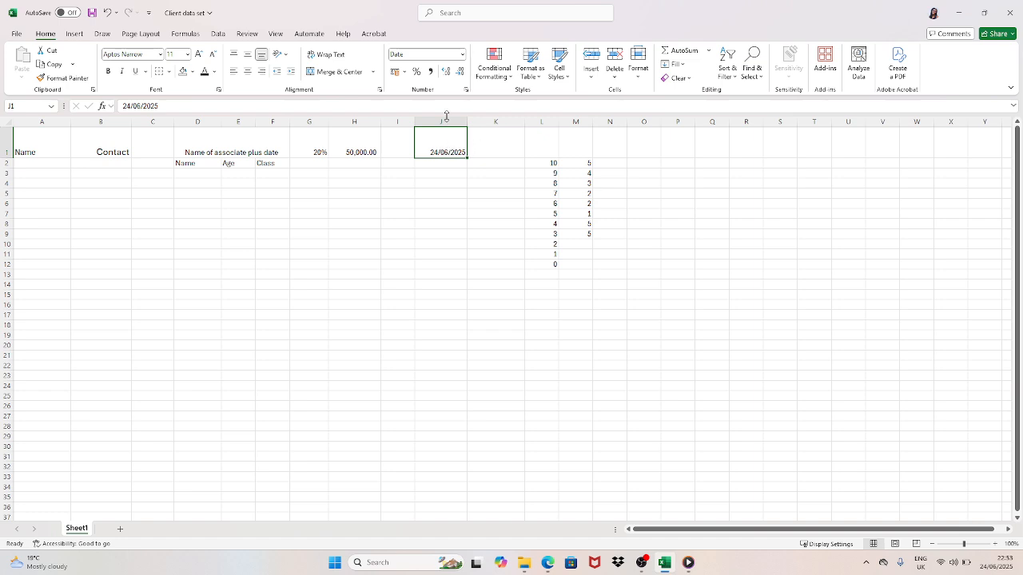
click(462, 55)
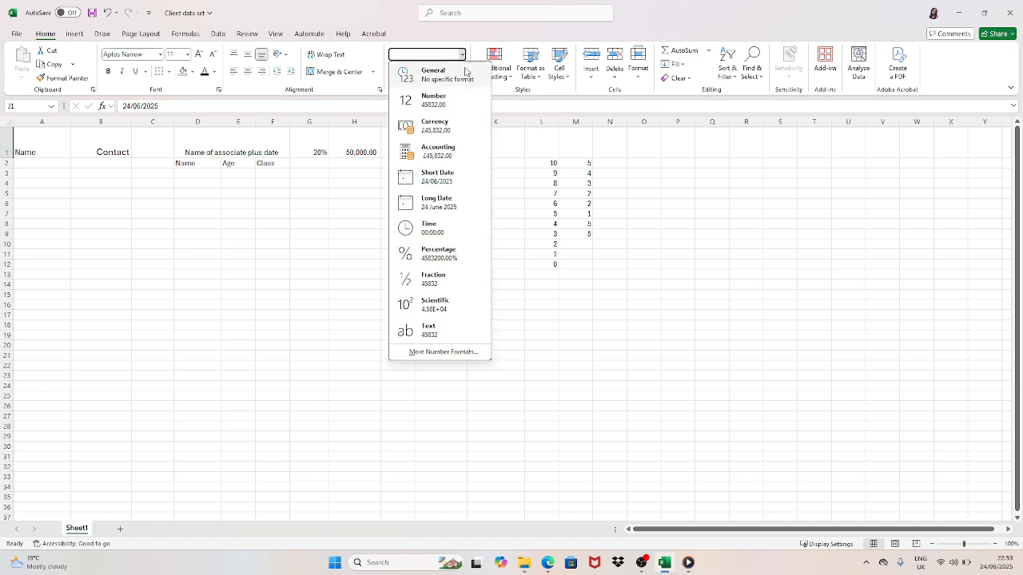
click(465, 204)
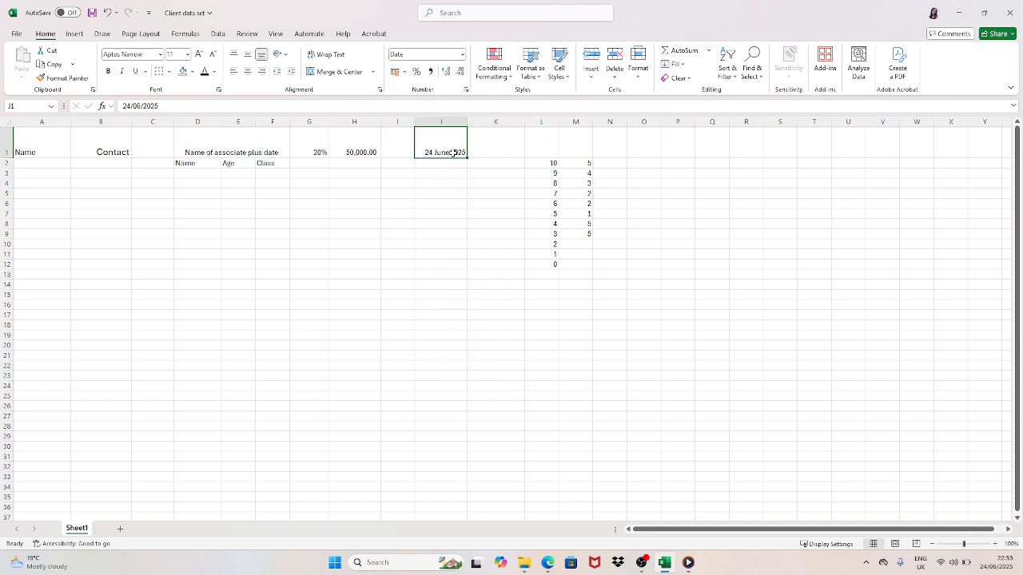
Format the date in cell J1 with the year-first date type 2012-03-14.
click(462, 55)
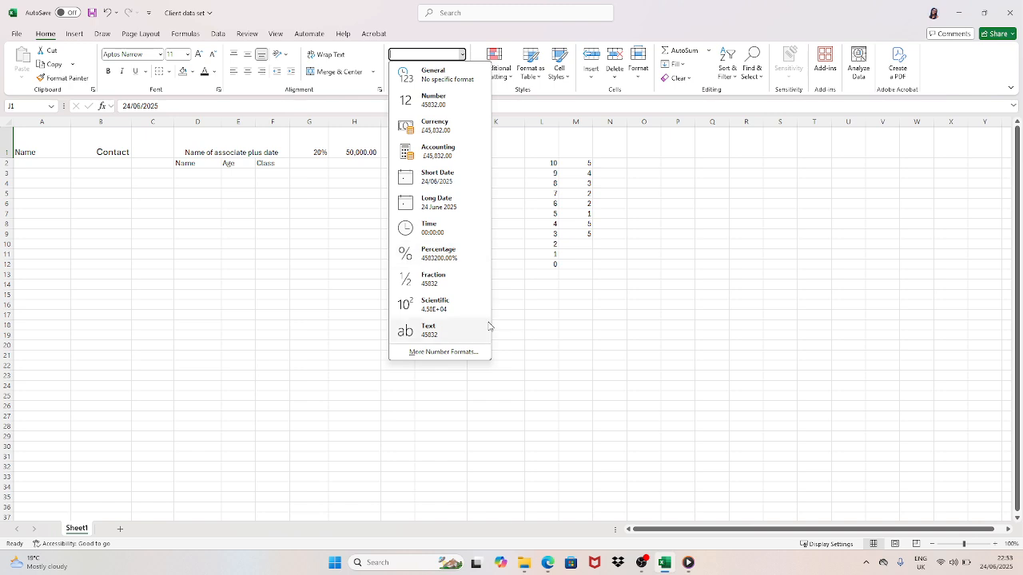
click(470, 352)
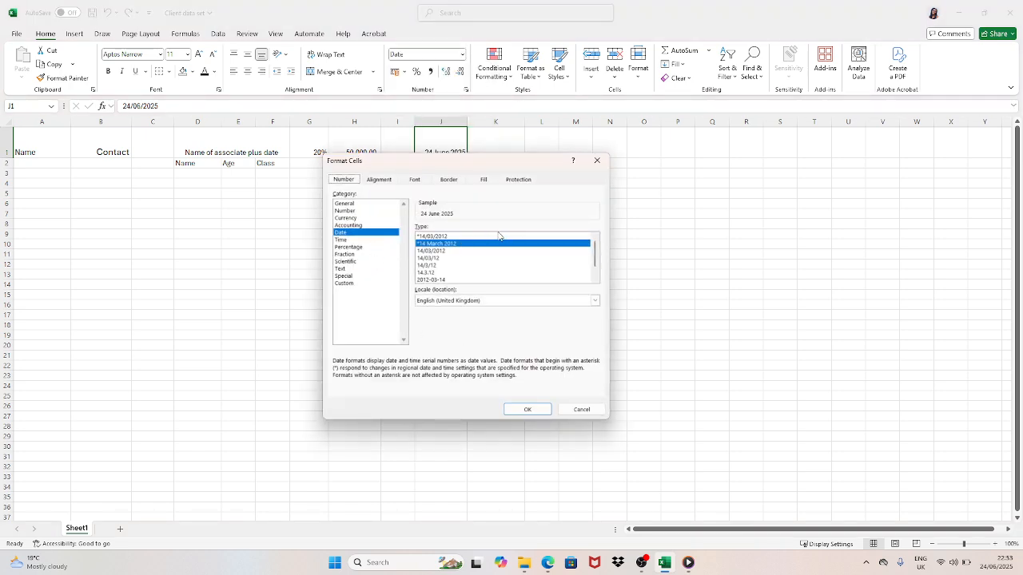
click(596, 276)
click(595, 277)
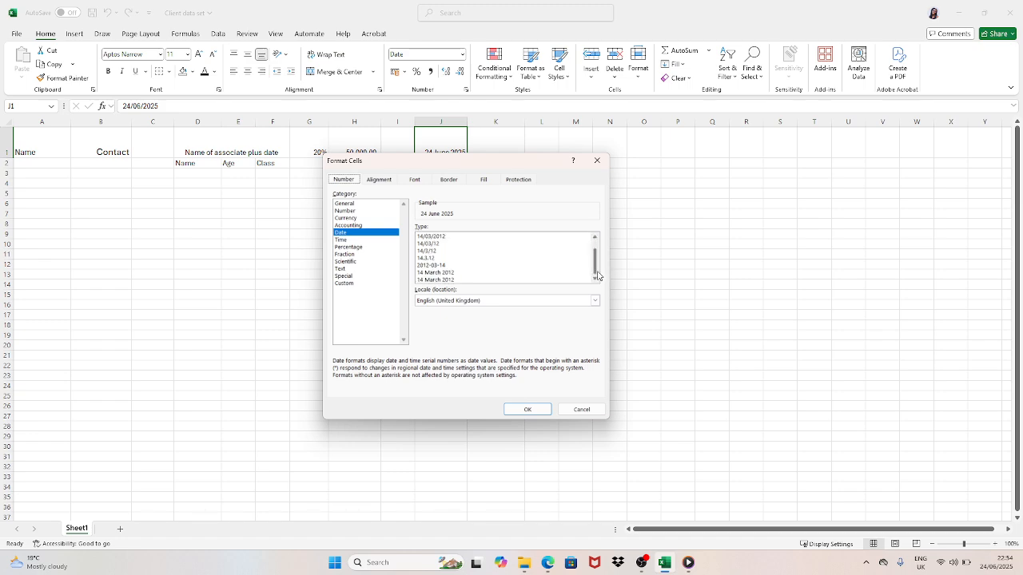
click(432, 266)
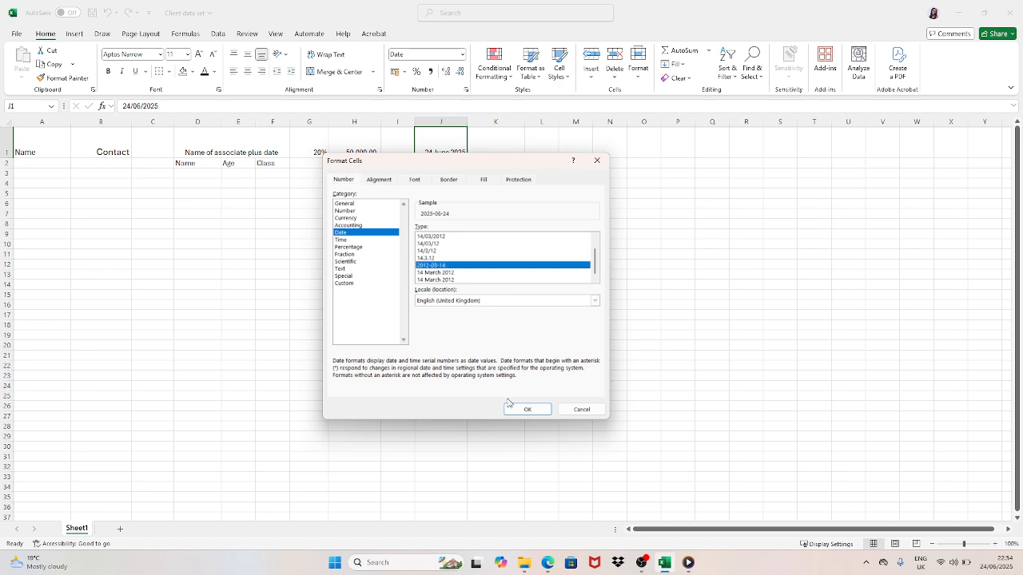
click(527, 409)
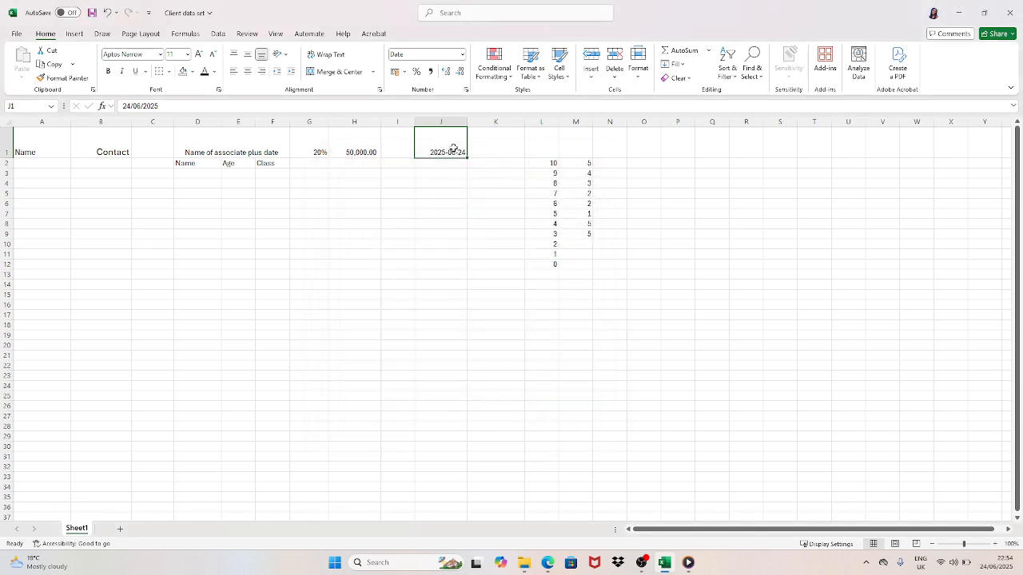
Examine the conditional formatting options, including Highlight Cells Rules, and the Format as Table styles without applying any.
click(481, 147)
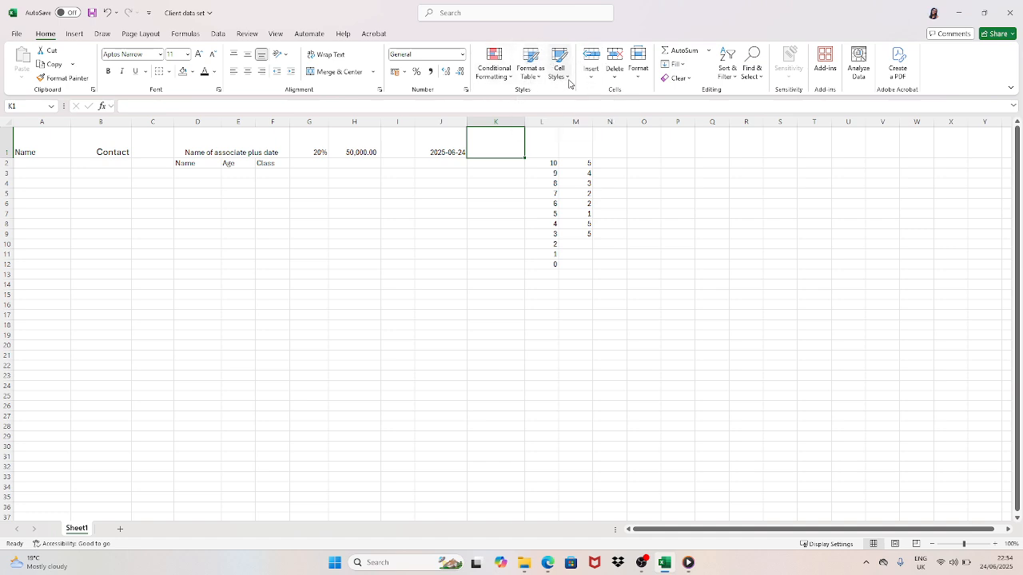
click(509, 75)
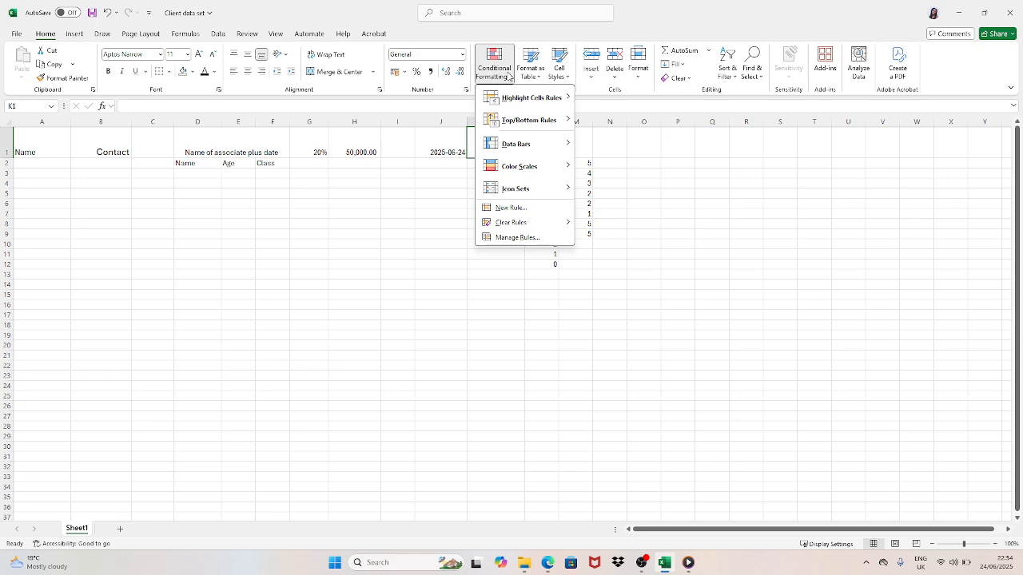
click(667, 164)
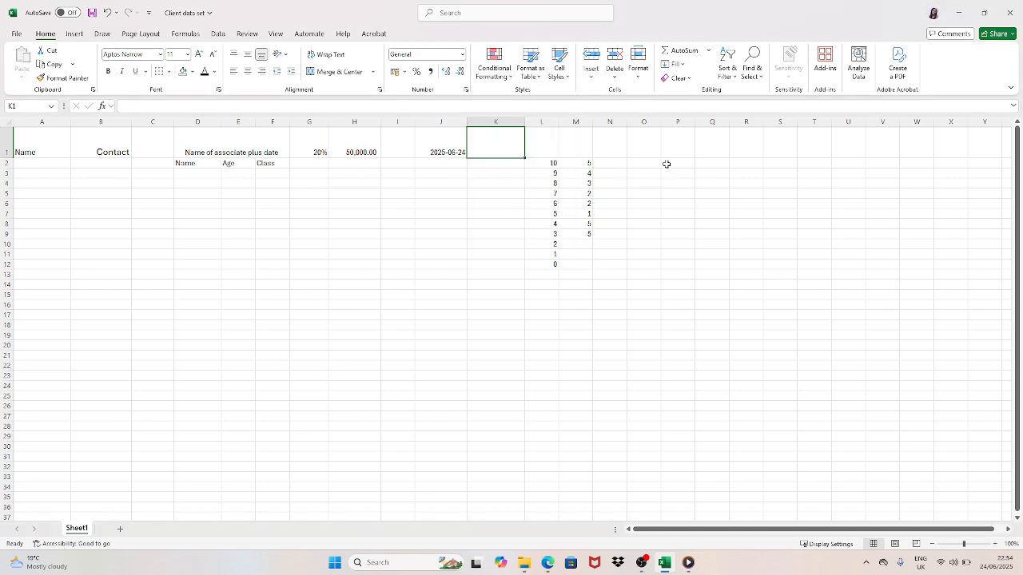
click(539, 77)
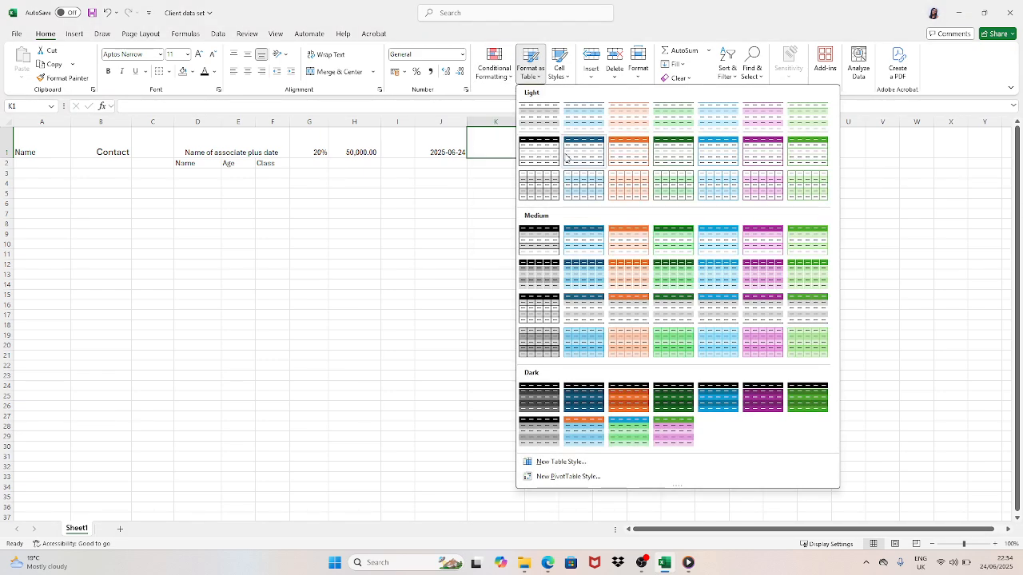
click(500, 70)
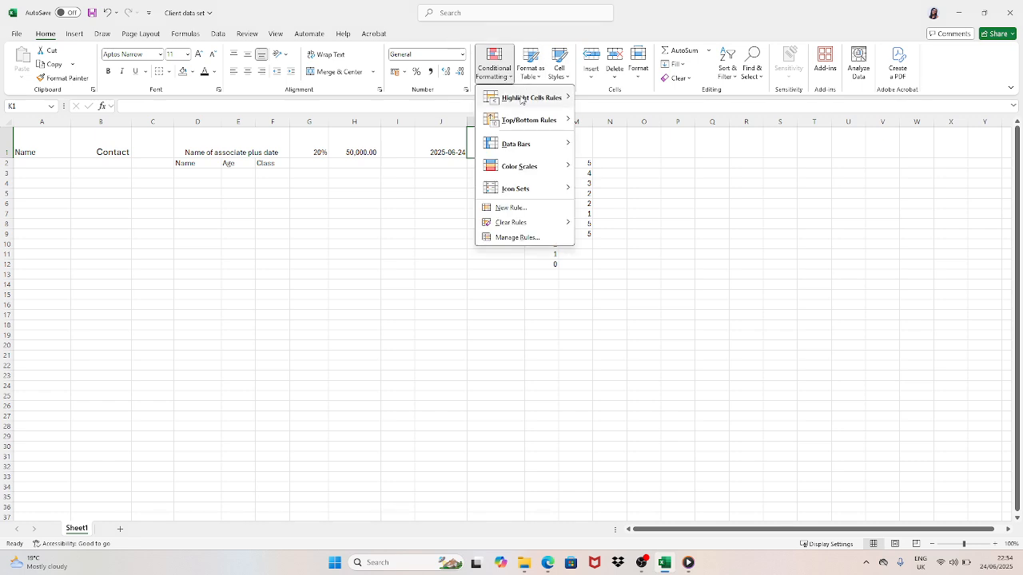
mouse_move(527, 98)
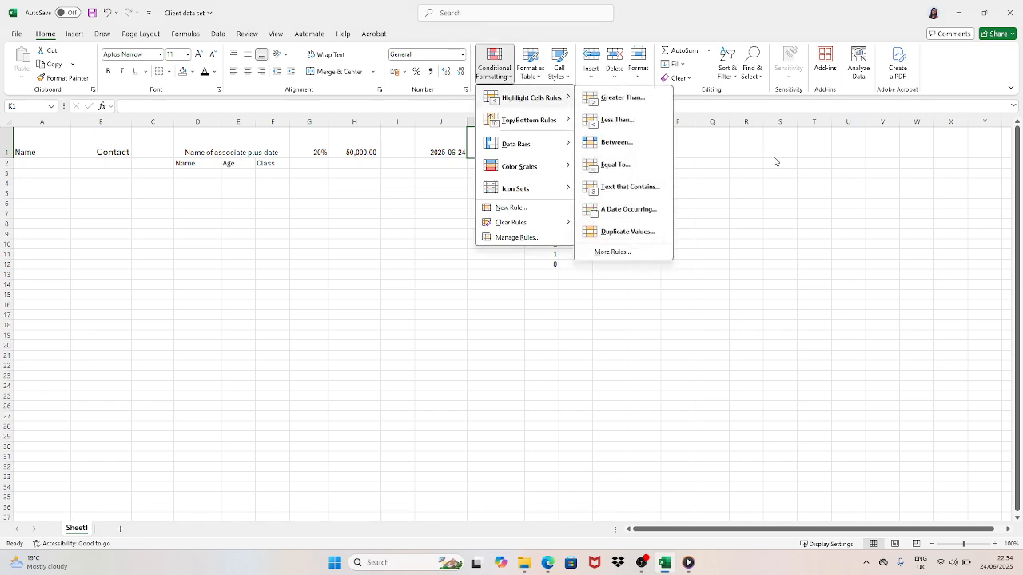
click(778, 237)
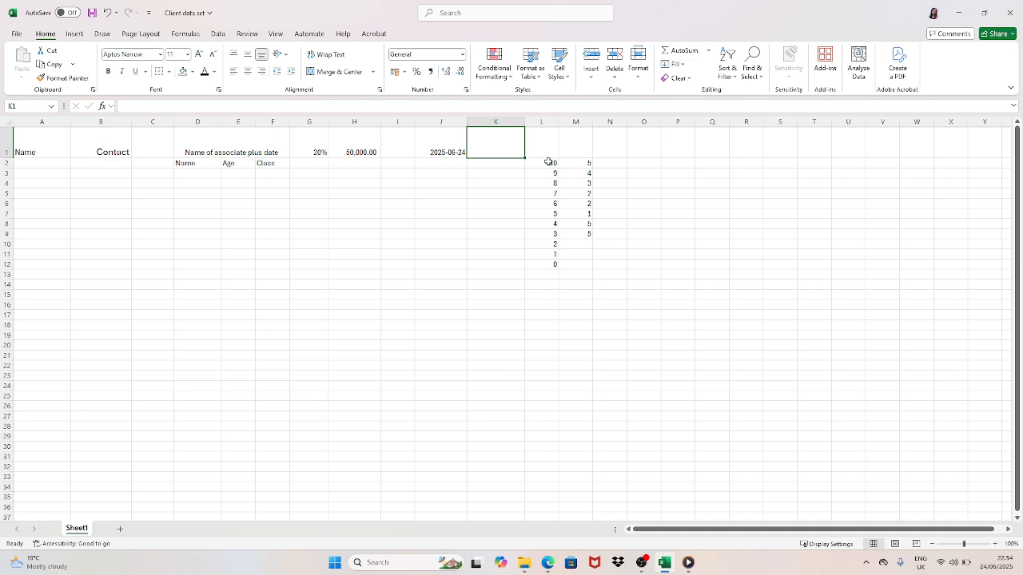
Enter 10 and 9 in cells K2 and K3, and fill the descending series to 0 in K12.
drag(548, 163, 554, 265)
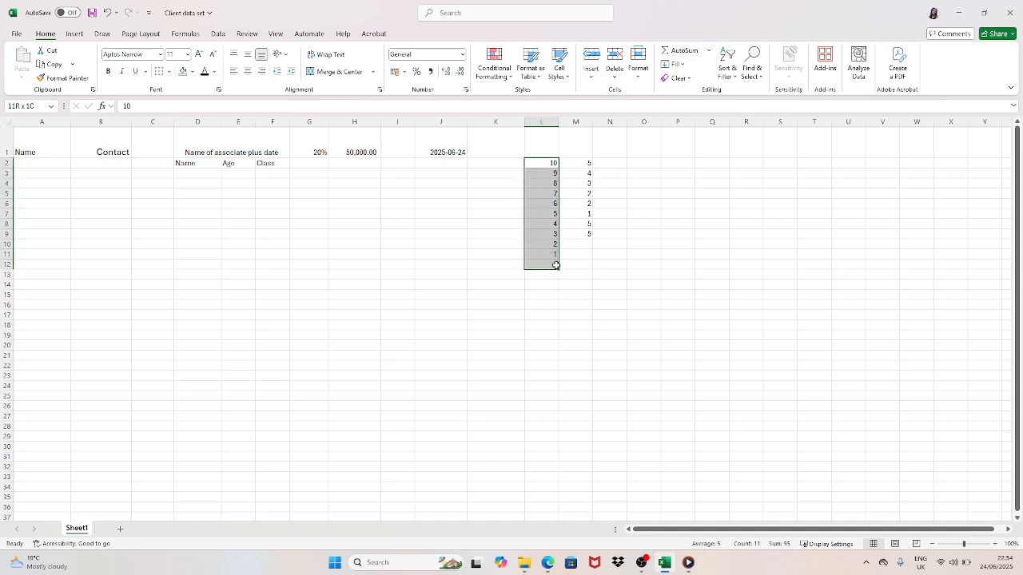
click(501, 165)
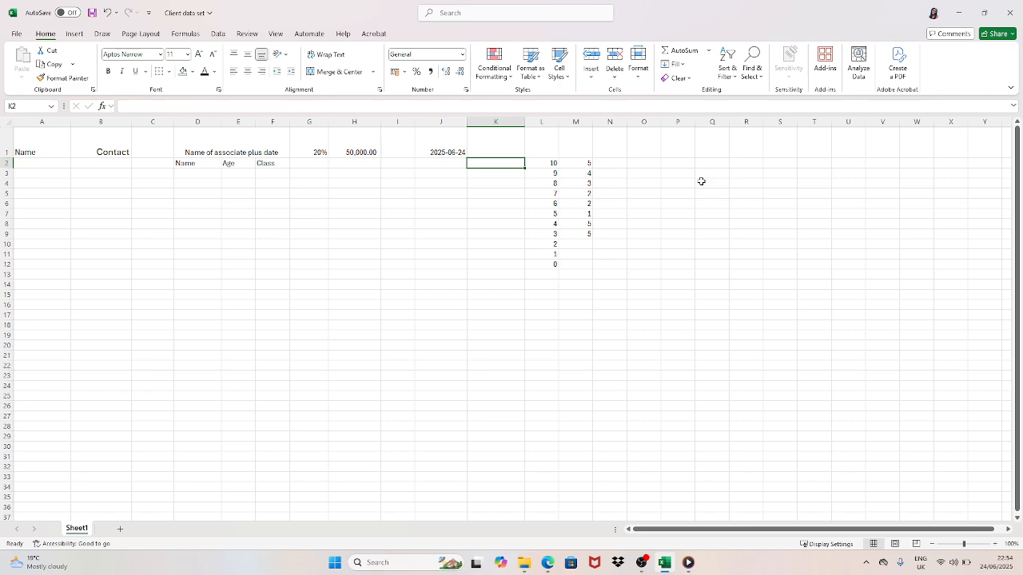
text(10)
key(Return)
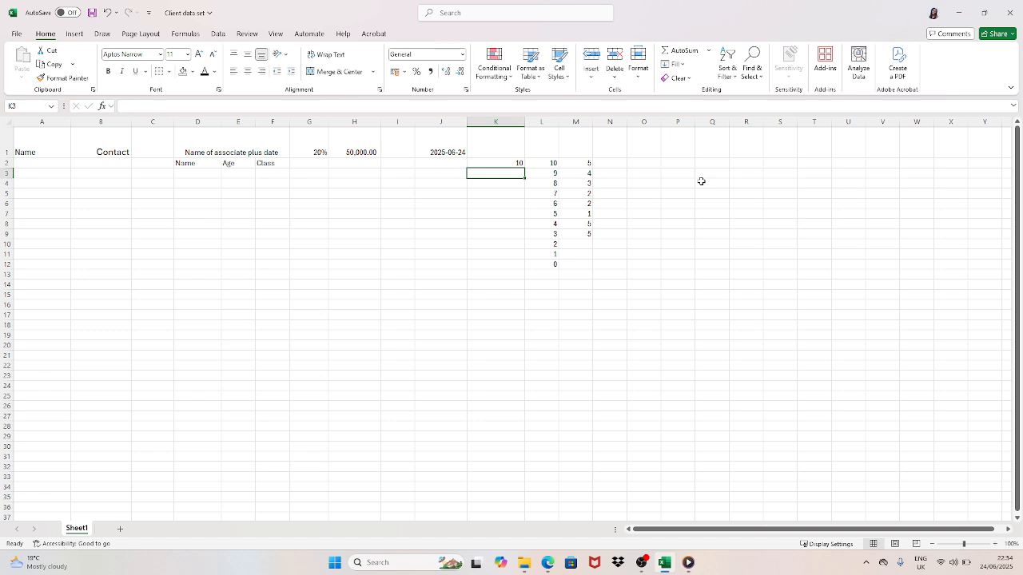
text(9)
key(Return)
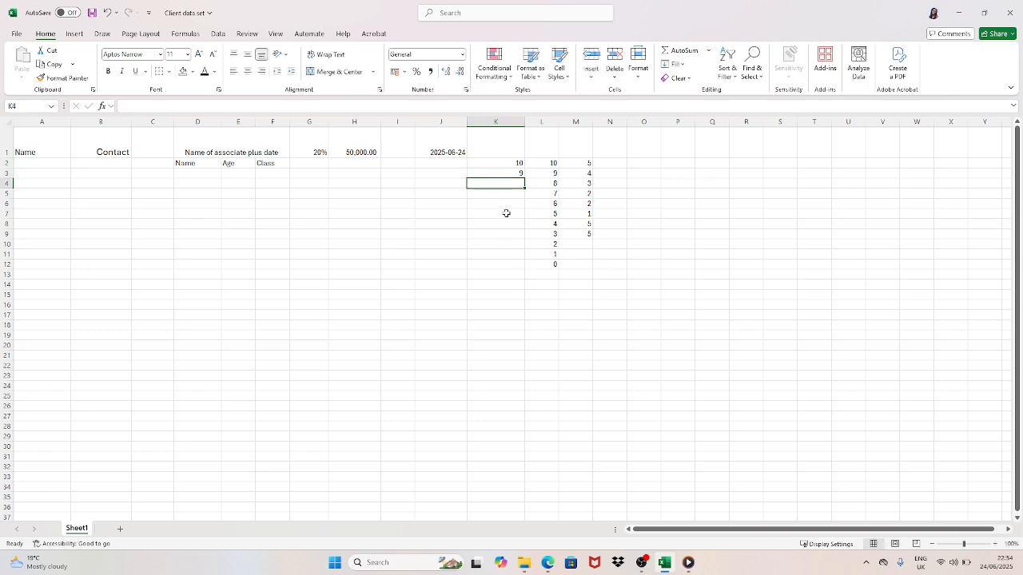
click(518, 161)
drag(518, 162, 523, 266)
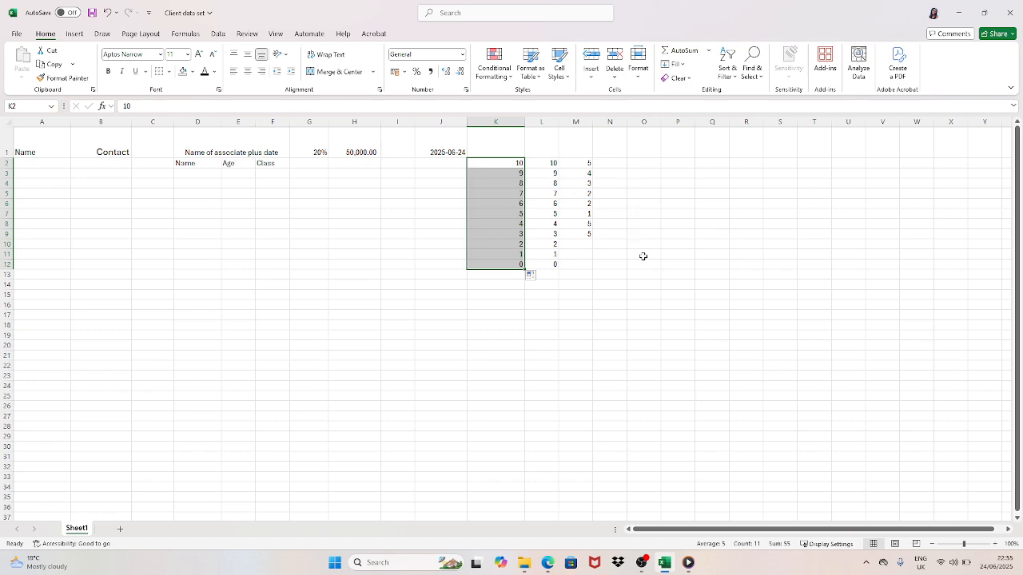
Select the numbers in K2:K12 and review the available Highlight Cells Rules without applying one.
click(487, 139)
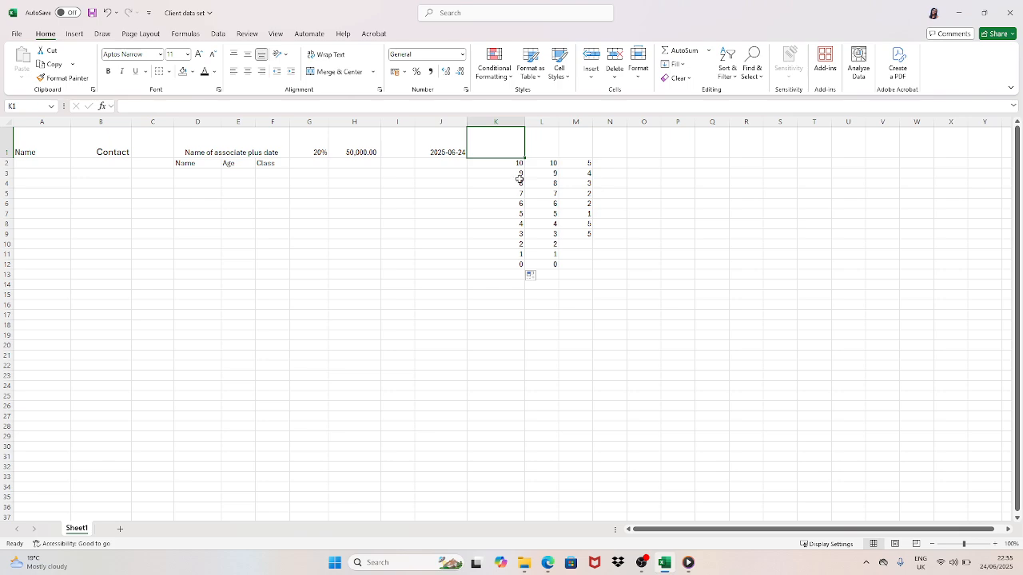
drag(519, 163, 518, 266)
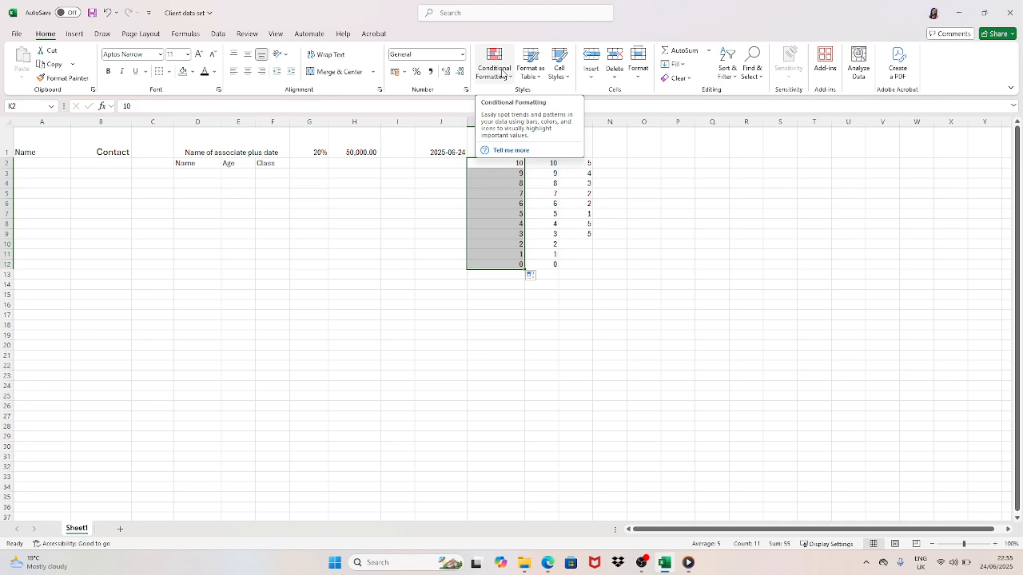
click(503, 72)
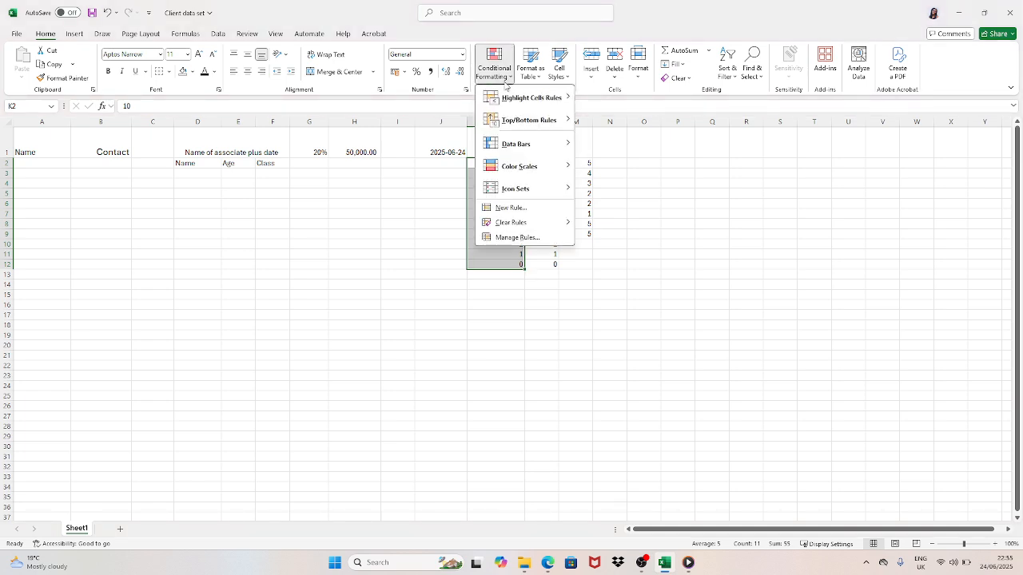
mouse_move(513, 97)
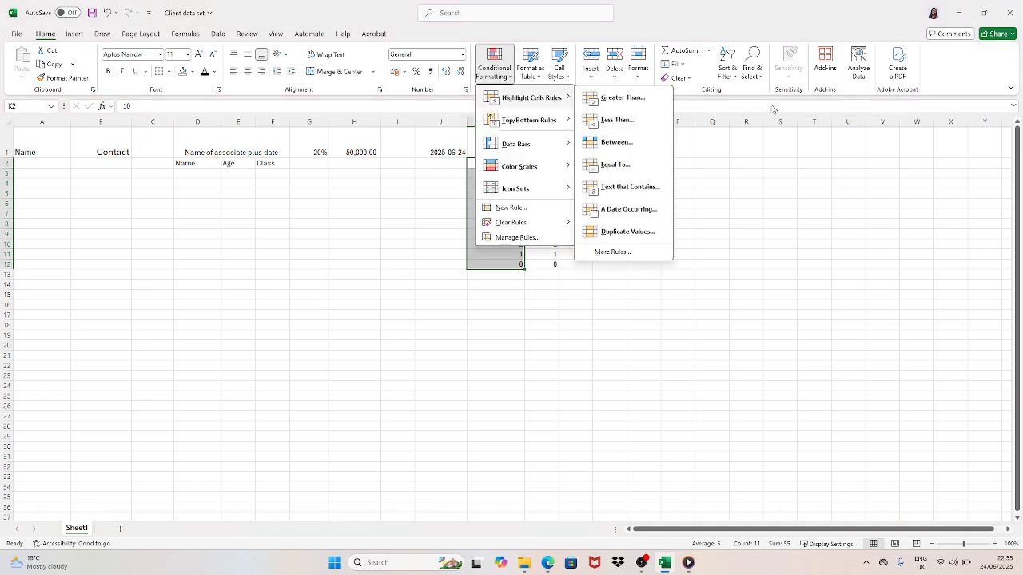
click(799, 265)
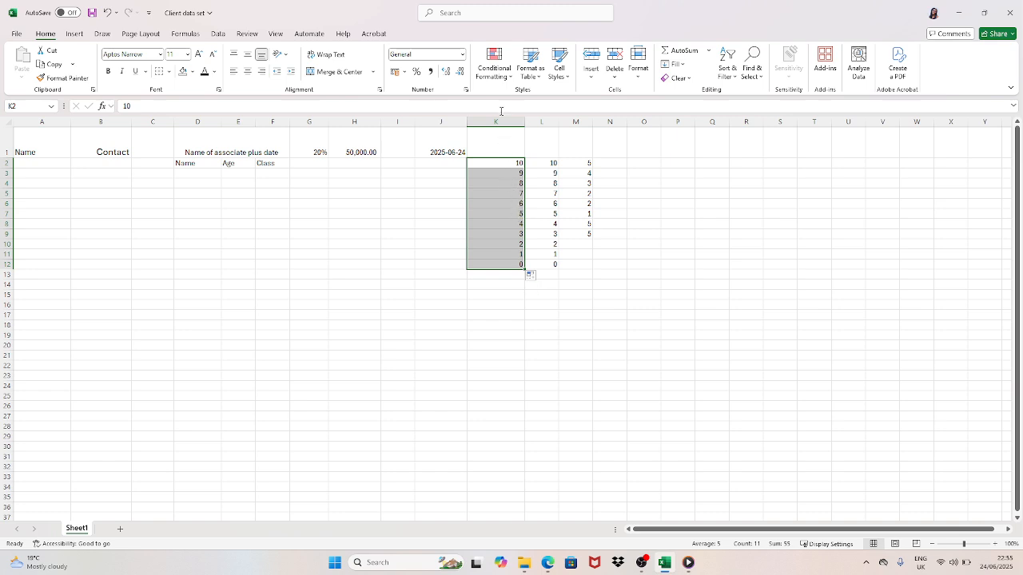
Apply the green-yellow-red color scale to the numbers in K2:K12.
click(502, 80)
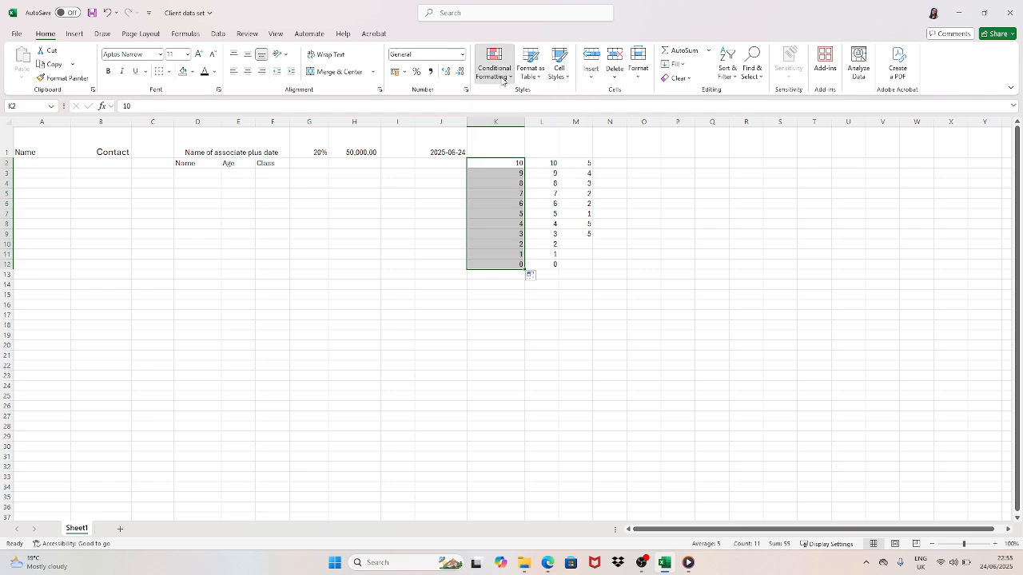
mouse_move(540, 168)
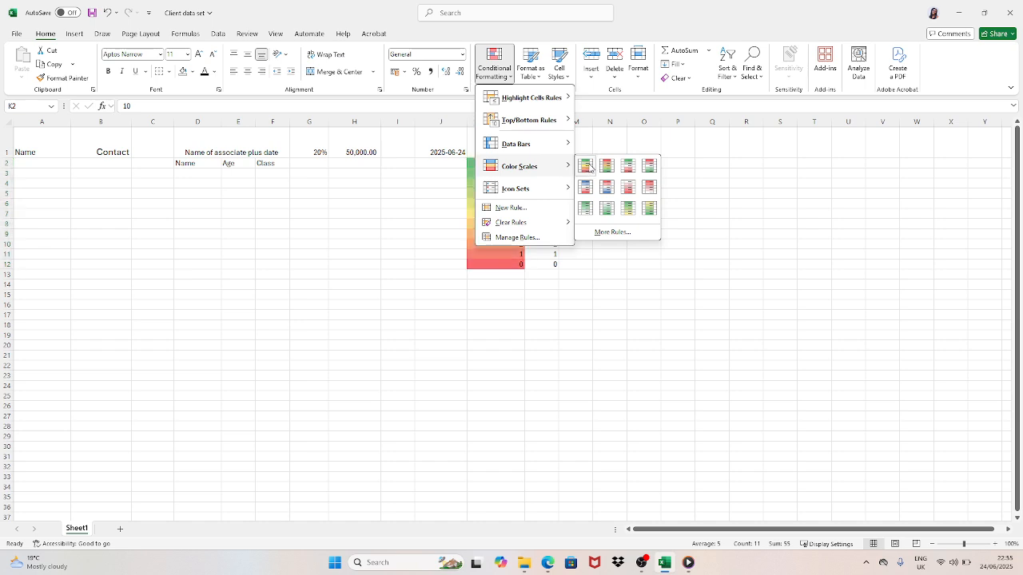
click(588, 167)
click(680, 177)
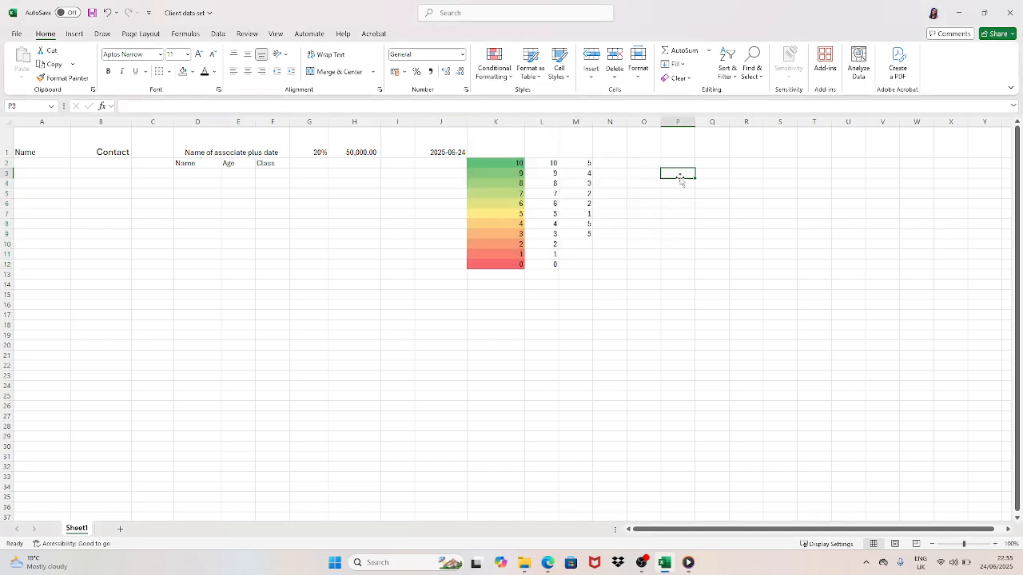
Continue column K with the values 6, 7, 8, 4, 6, 2, 8, 3, 76 and 8 in cells K13 to K22.
click(505, 276)
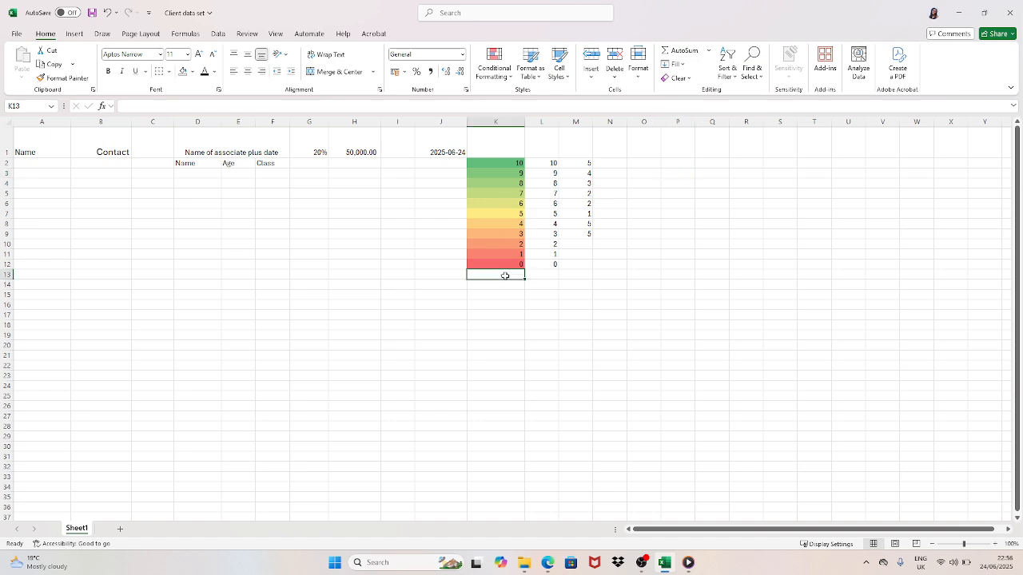
text(6)
key(Return)
text(7)
key(Return)
text(8)
key(Return)
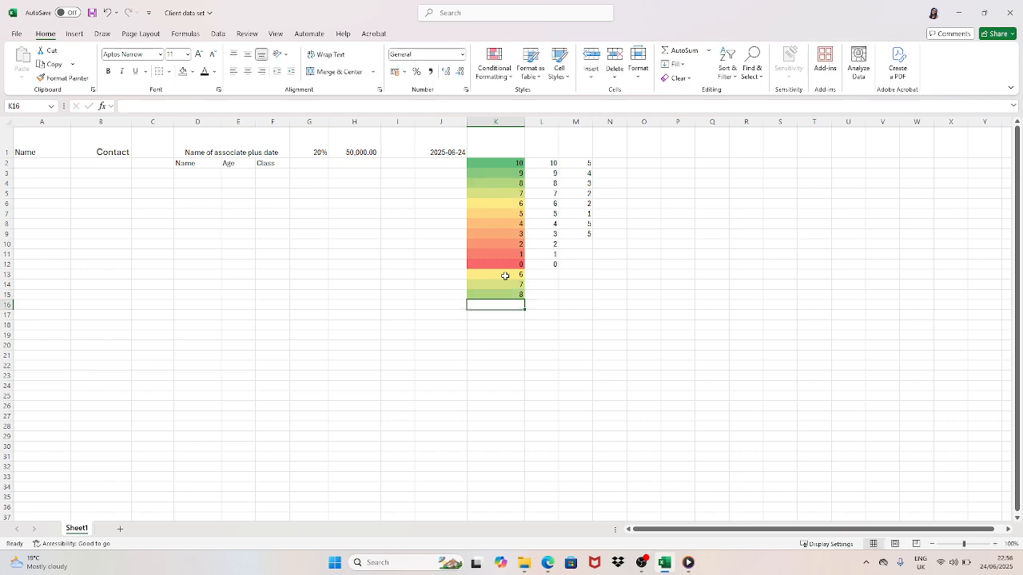
text(4)
key(Return)
text(6)
key(Return)
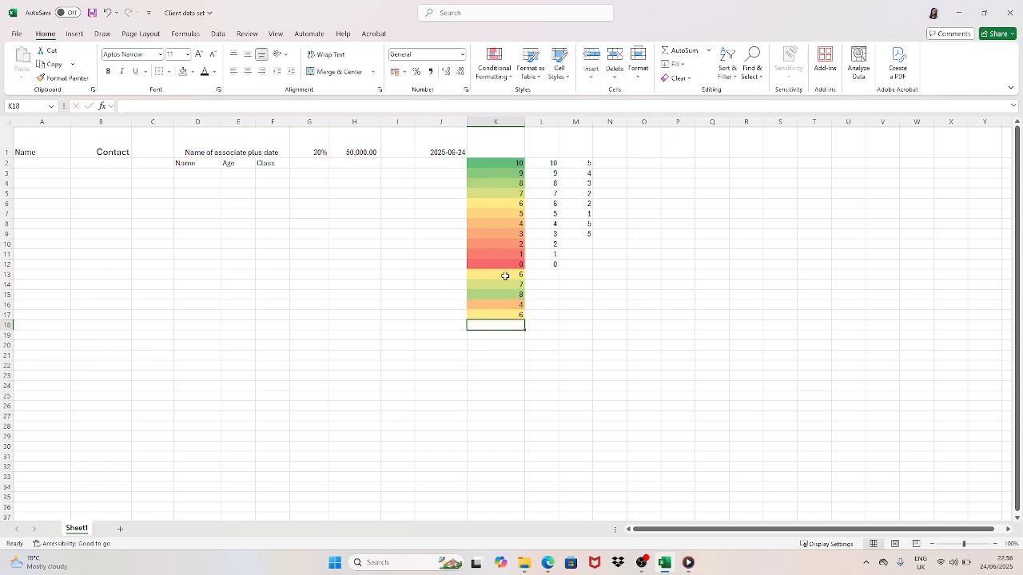
text(2)
key(Return)
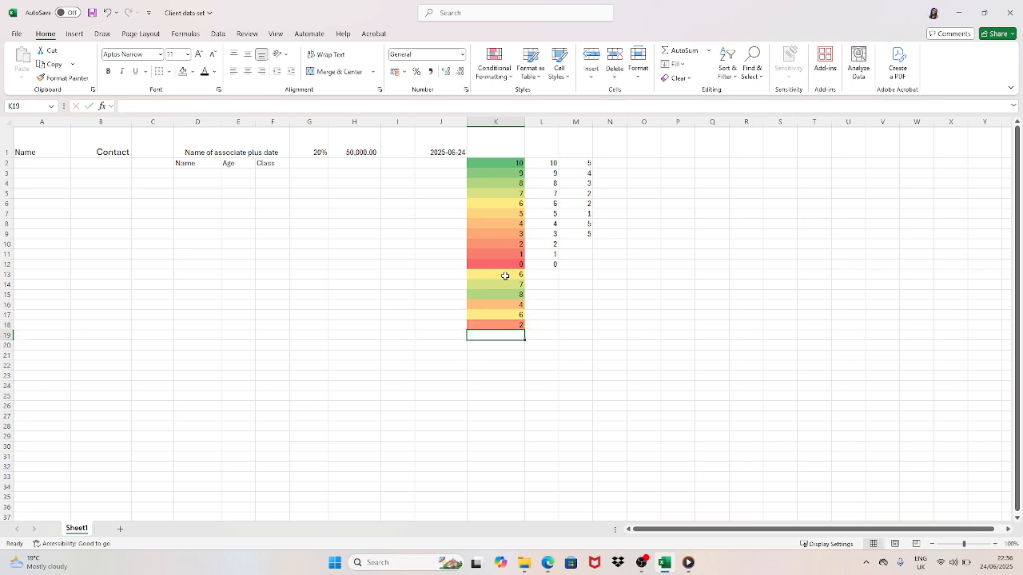
text(8)
key(Return)
text(3)
key(Return)
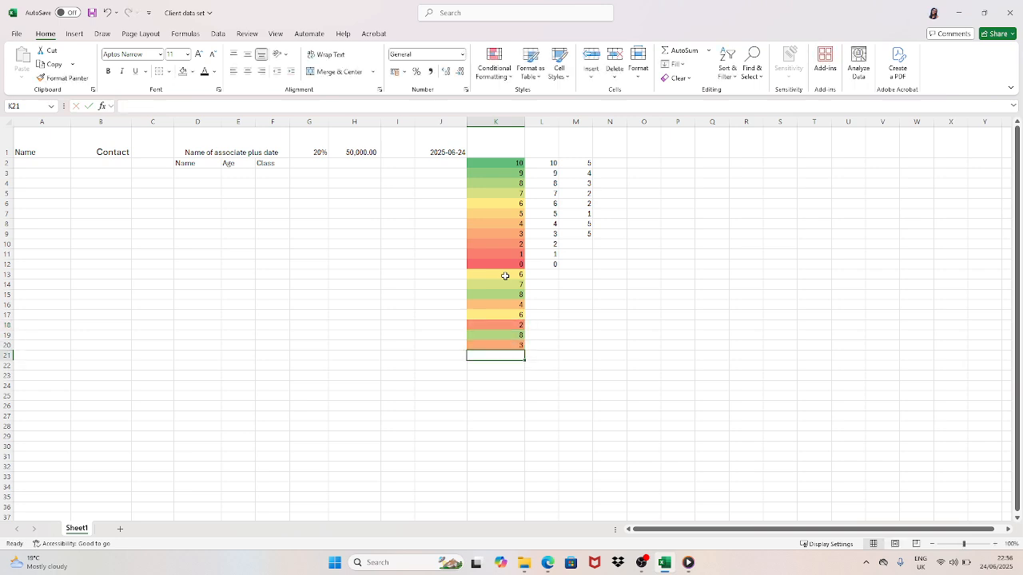
text(76)
key(Return)
text(8)
key(Return)
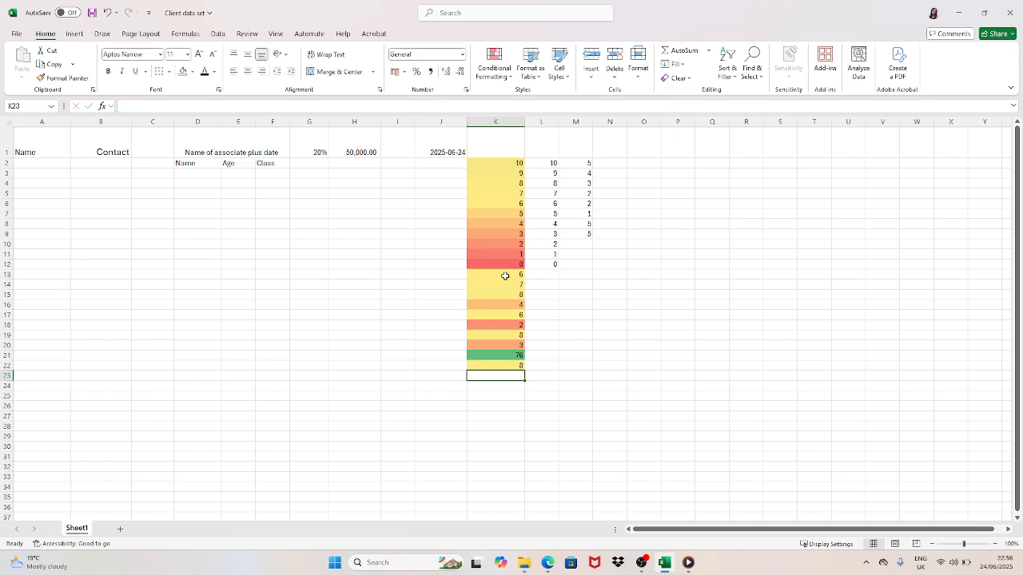
Change K21 to 8 and K22 to 10, and add 9 and 4 in cells K23 and K24.
click(493, 356)
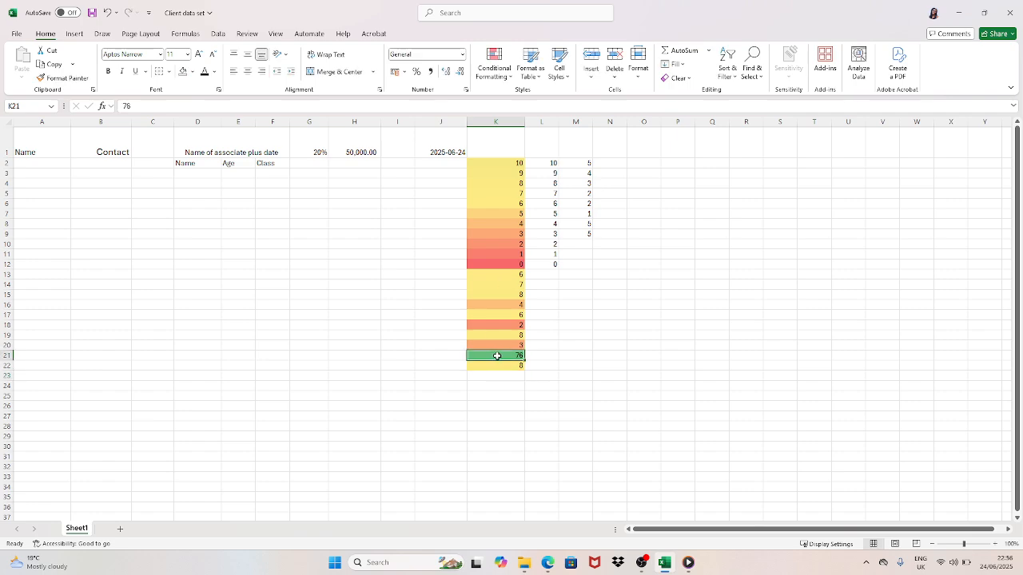
text(8)
key(Return)
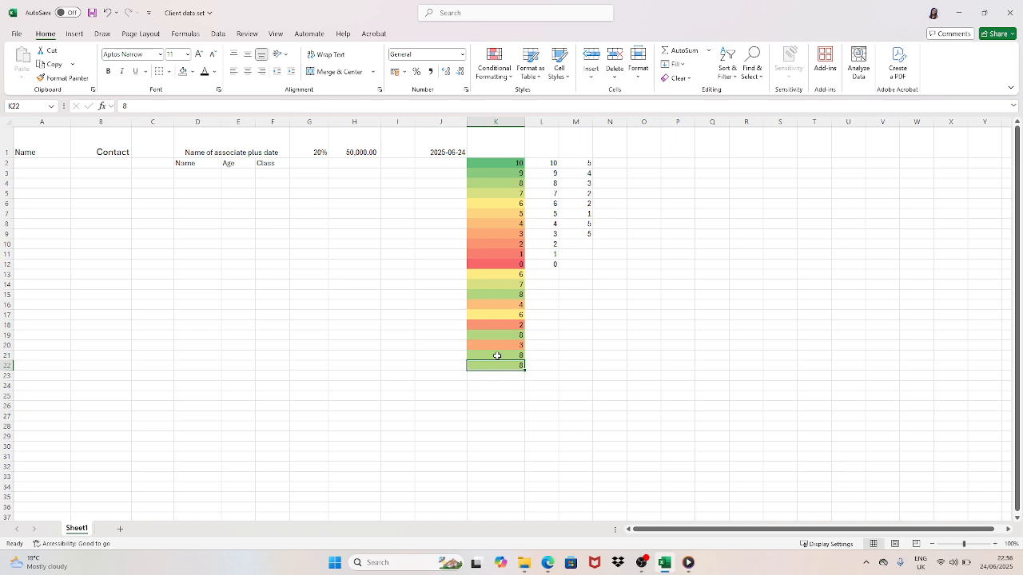
text(10)
key(Return)
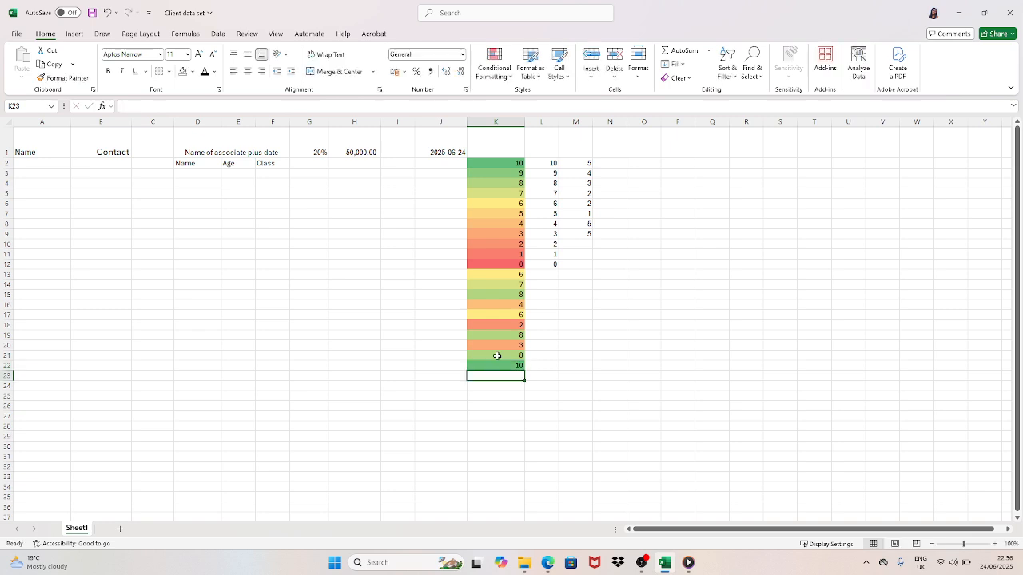
text(9)
key(Return)
text(4)
key(Return)
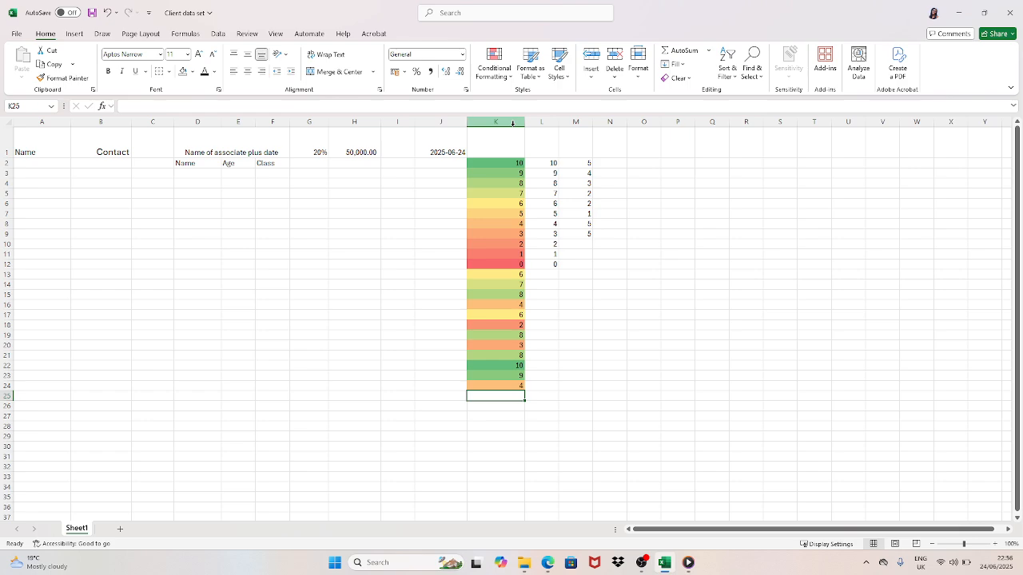
click(639, 249)
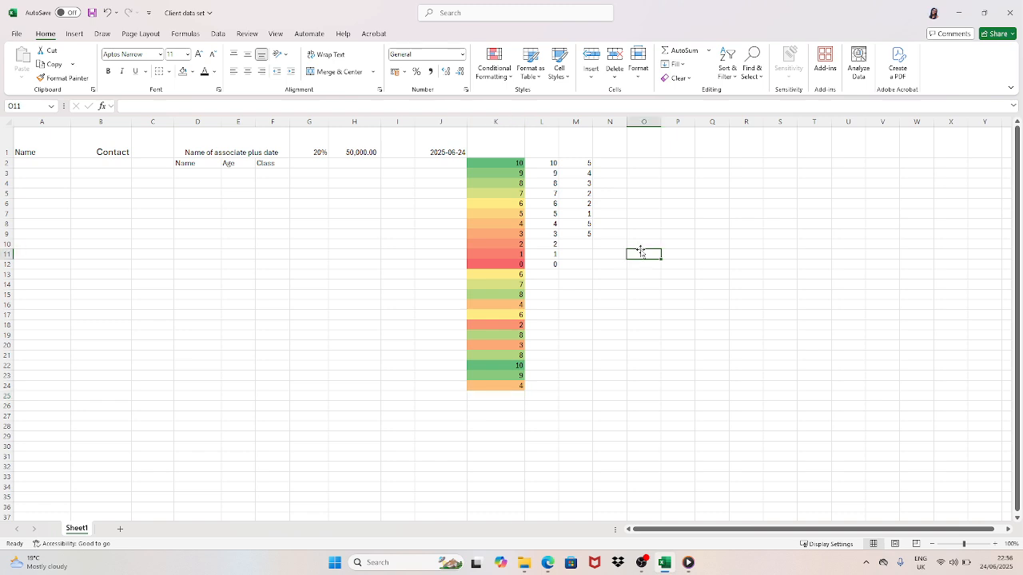
Extend column M with 8, 6, 4, 5, 3, 9, 12, 16, 17, 5, 6, 3 and 8 in cells M10 to M22.
click(586, 244)
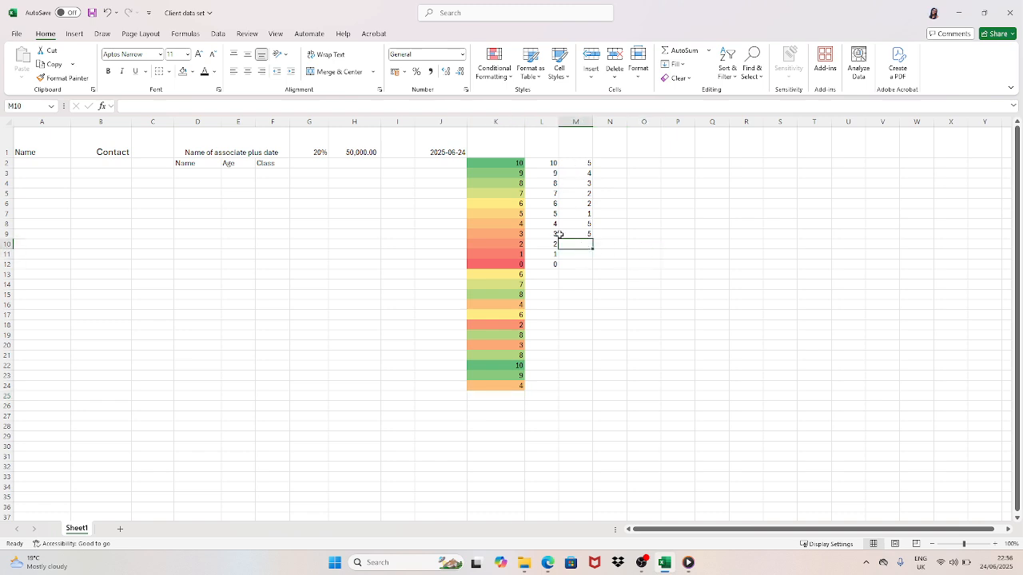
text(8)
key(Return)
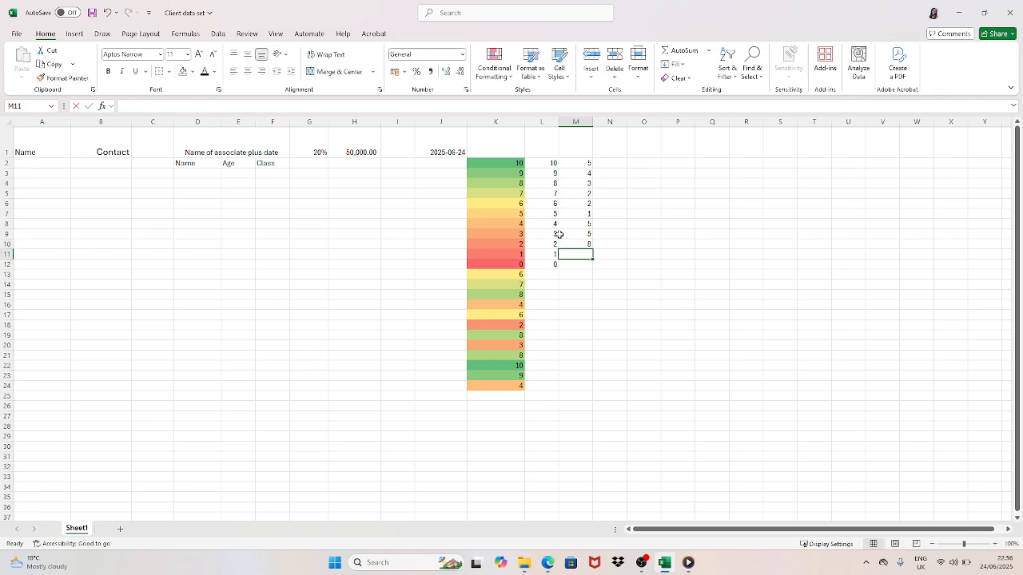
text(6)
key(Return)
text(4)
key(Return)
text(5)
key(Return)
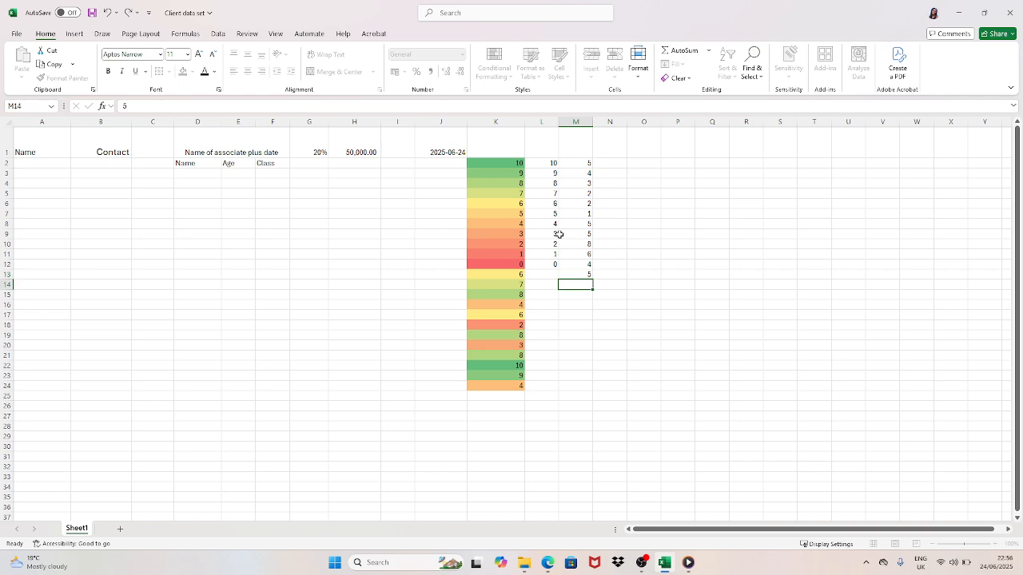
text(3)
key(Return)
text(9)
key(Return)
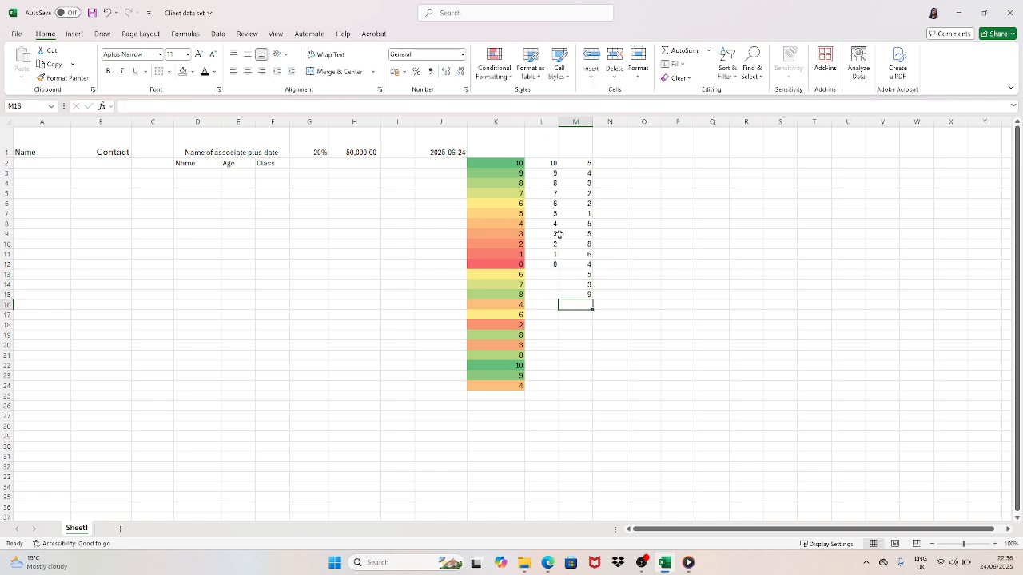
text(12)
key(Return)
text(16)
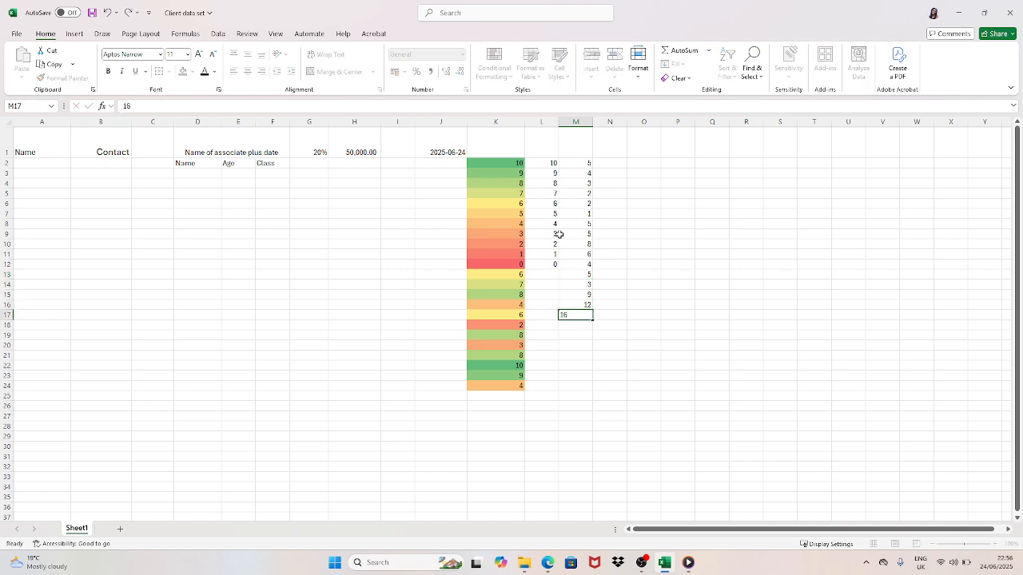
key(Return)
text(17)
key(Return)
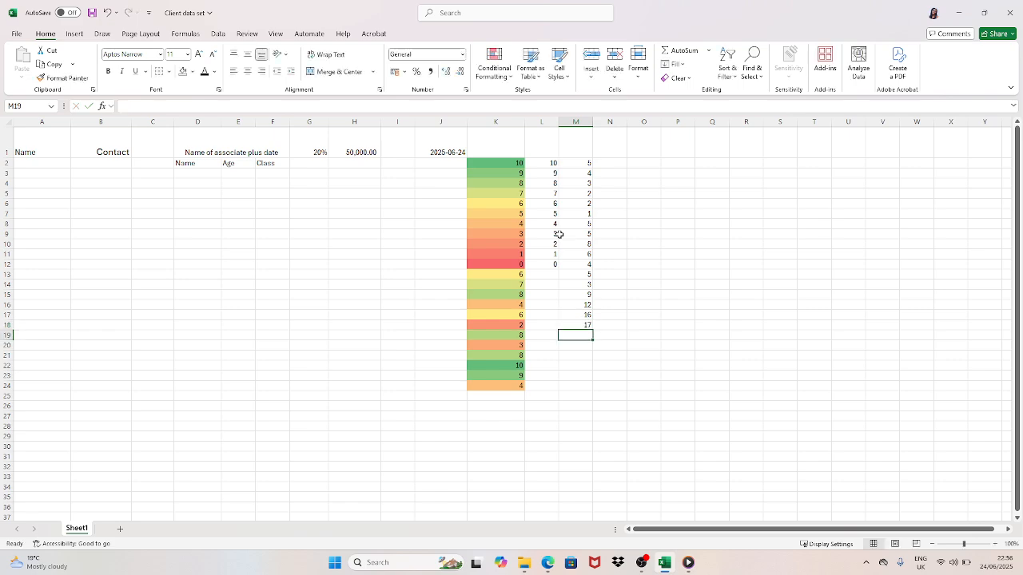
text(5)
key(Return)
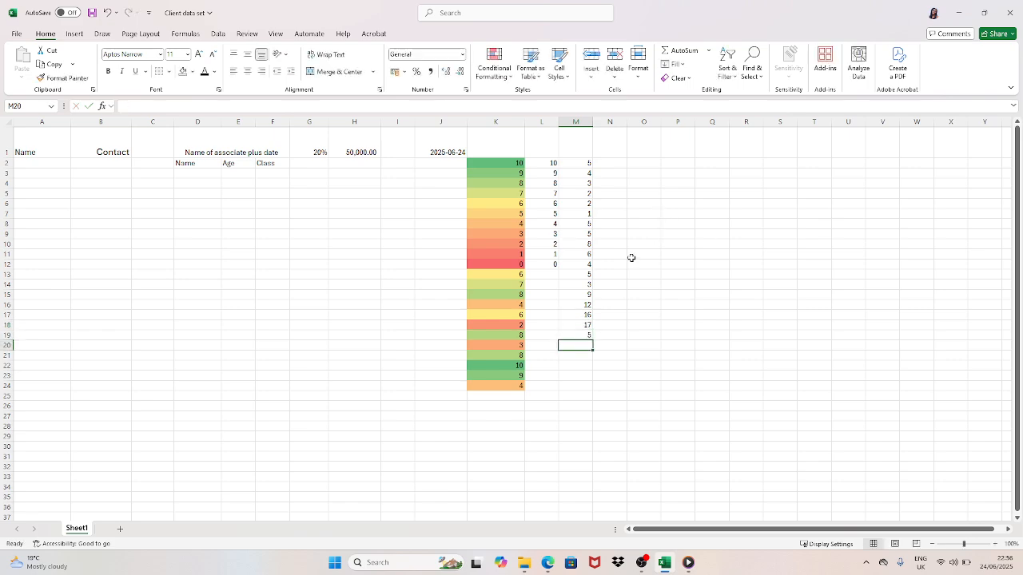
text(6)
key(Return)
text(3)
key(Return)
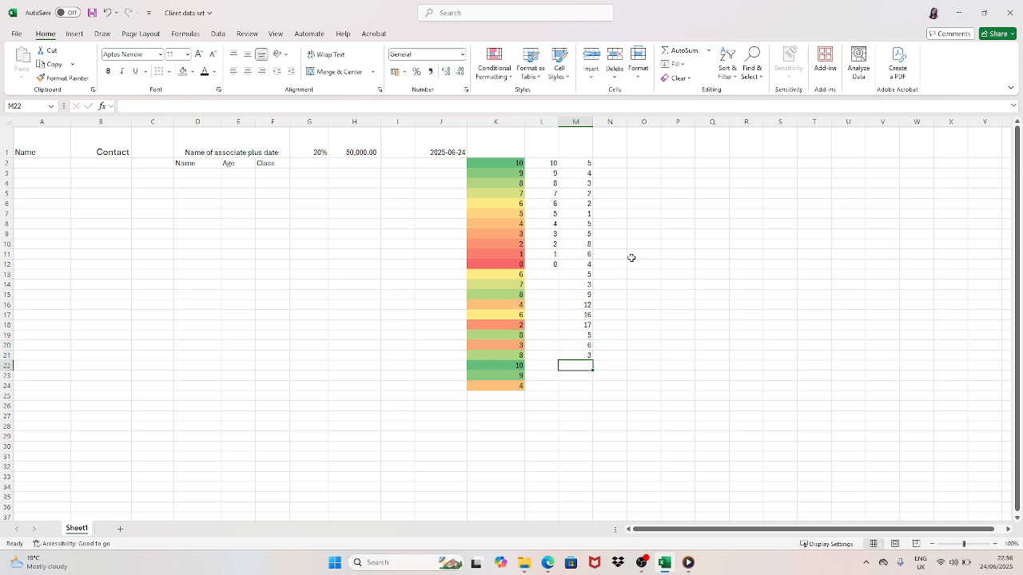
text(8)
key(Return)
key(Return)
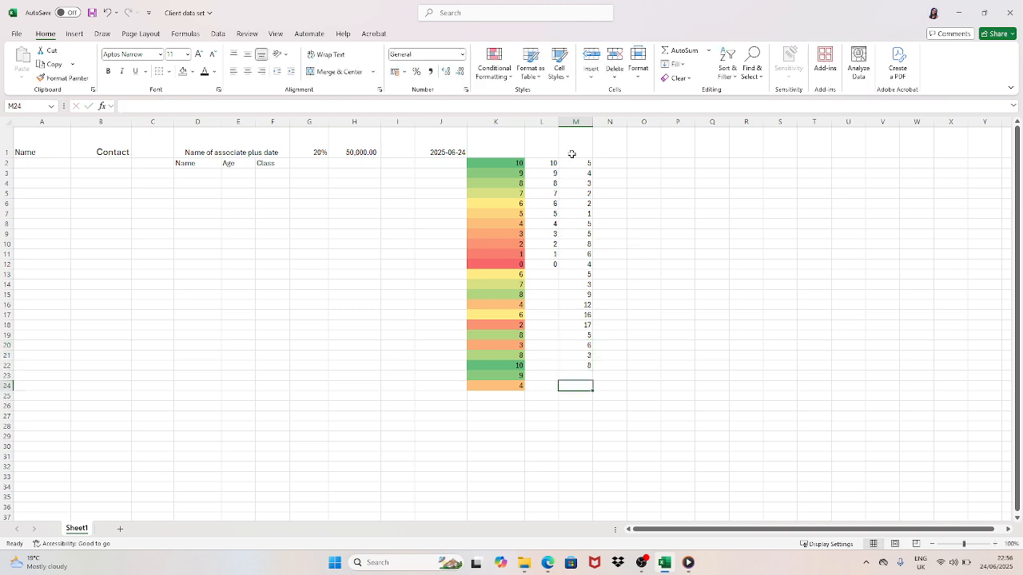
Highlight the duplicate values in M2:M22 with Light Red Fill with Dark Red Text.
drag(576, 159, 578, 365)
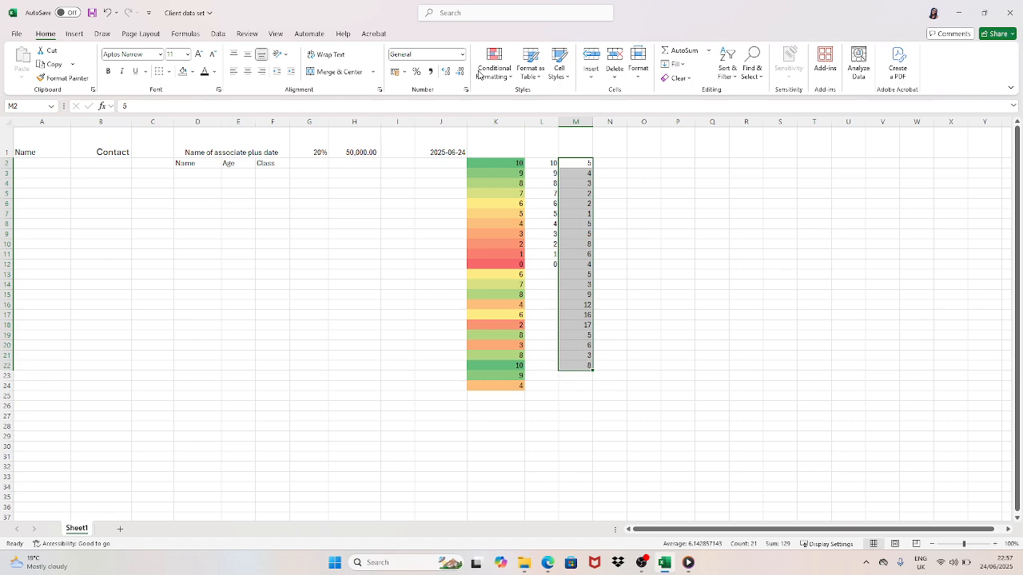
click(504, 79)
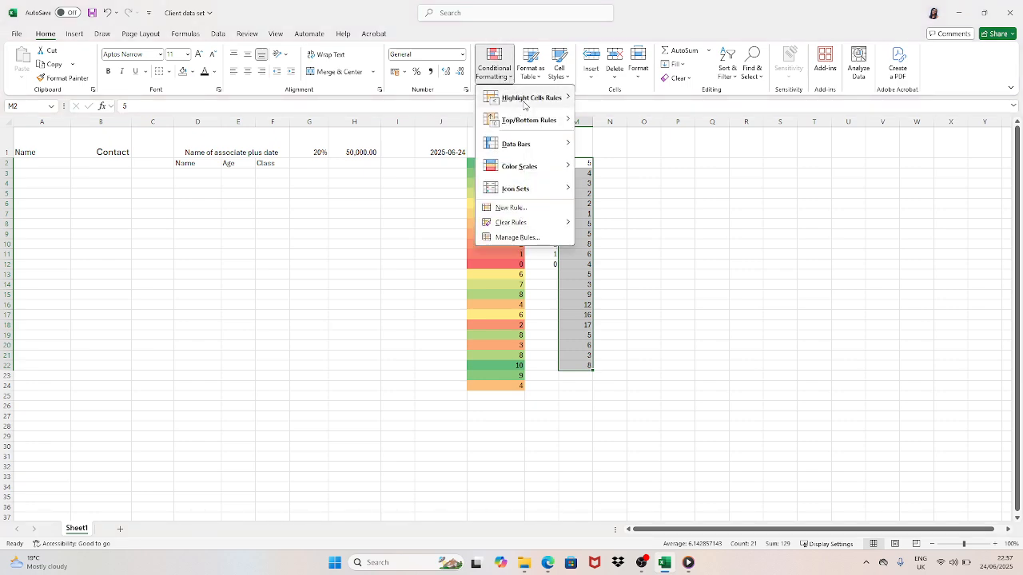
mouse_move(530, 100)
click(644, 232)
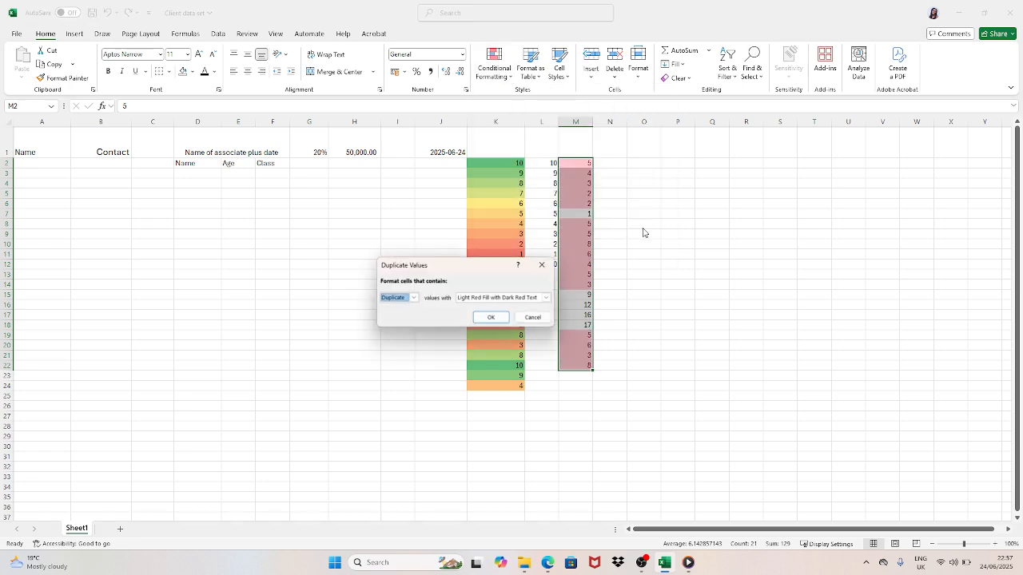
click(491, 318)
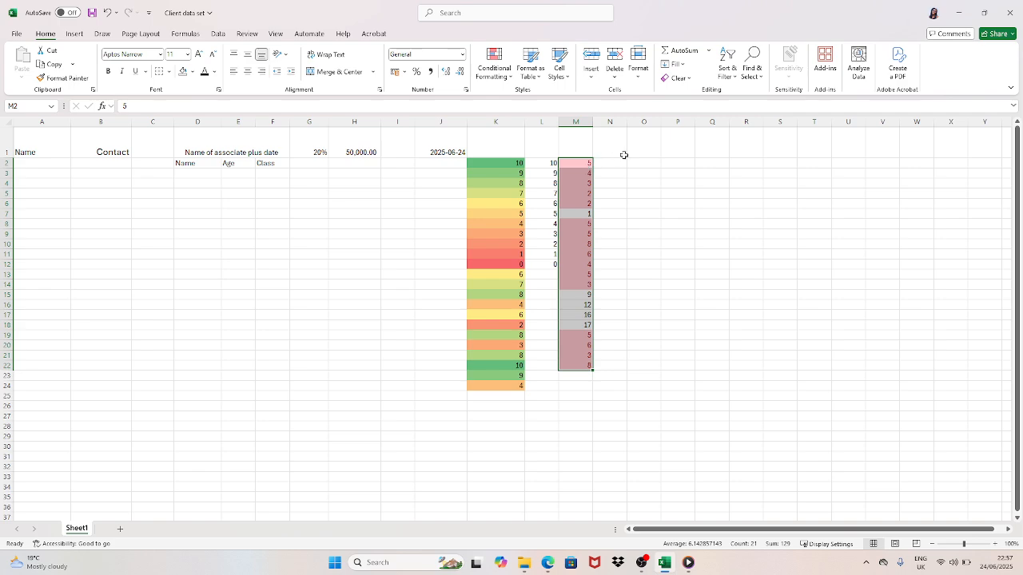
click(660, 163)
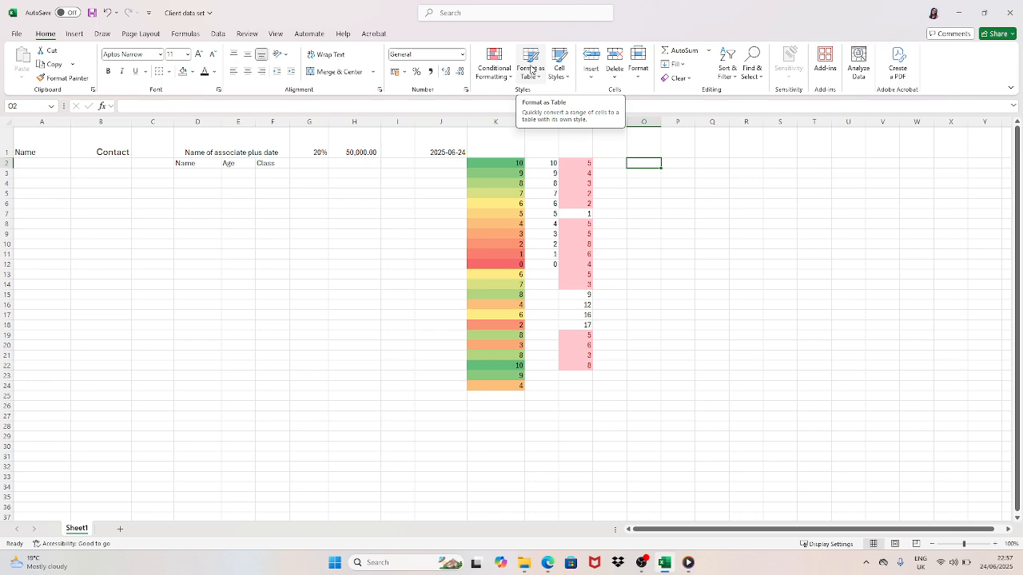
Try to format the empty range O4:T15 as a table with an orange style from the Light group.
click(700, 154)
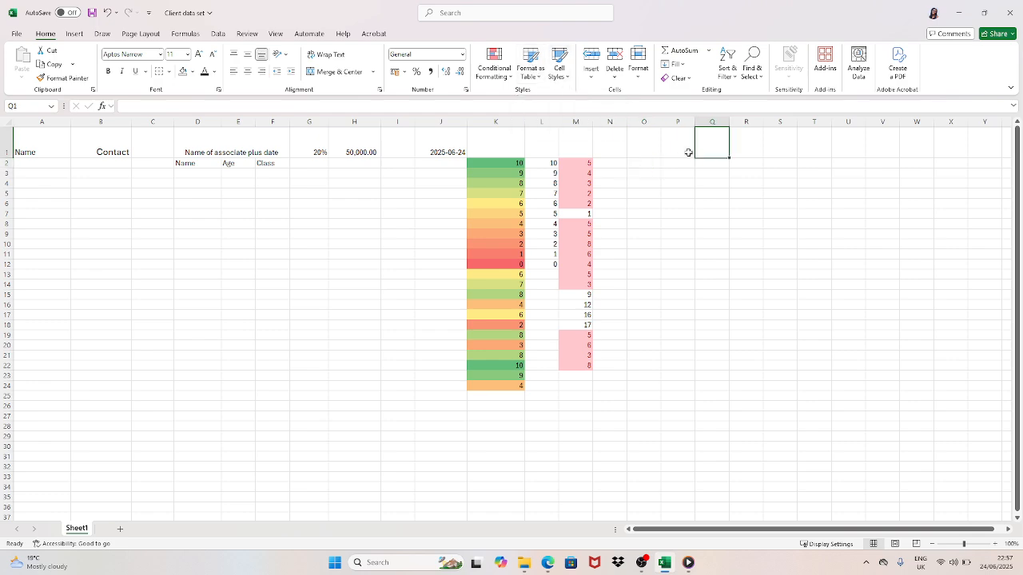
click(537, 77)
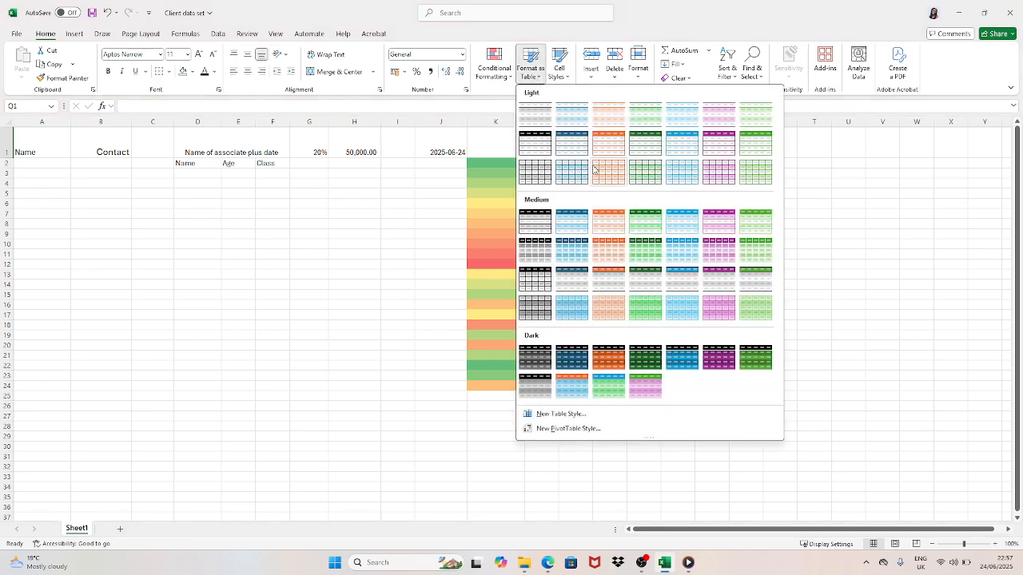
click(839, 182)
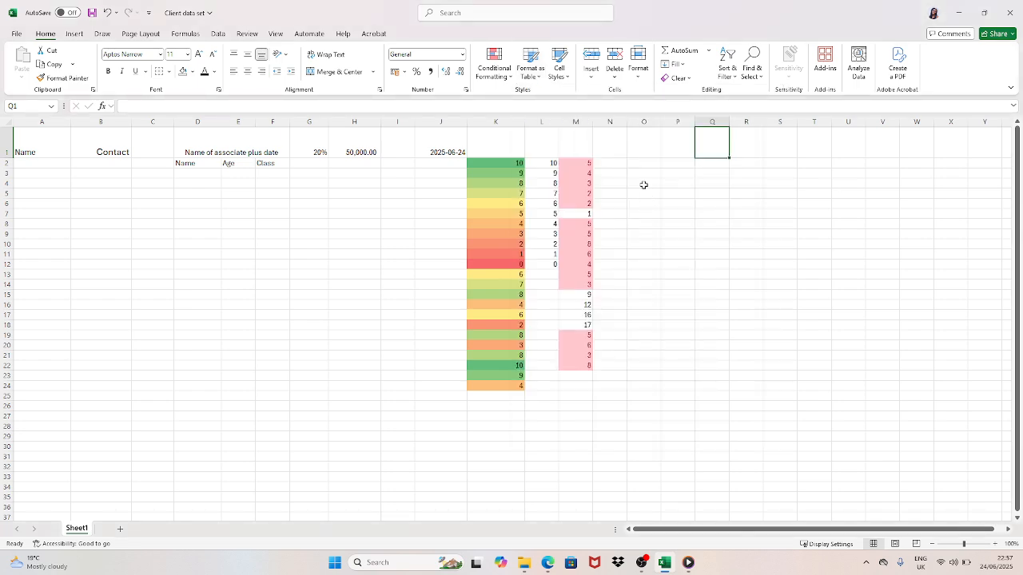
drag(644, 185, 829, 298)
click(531, 70)
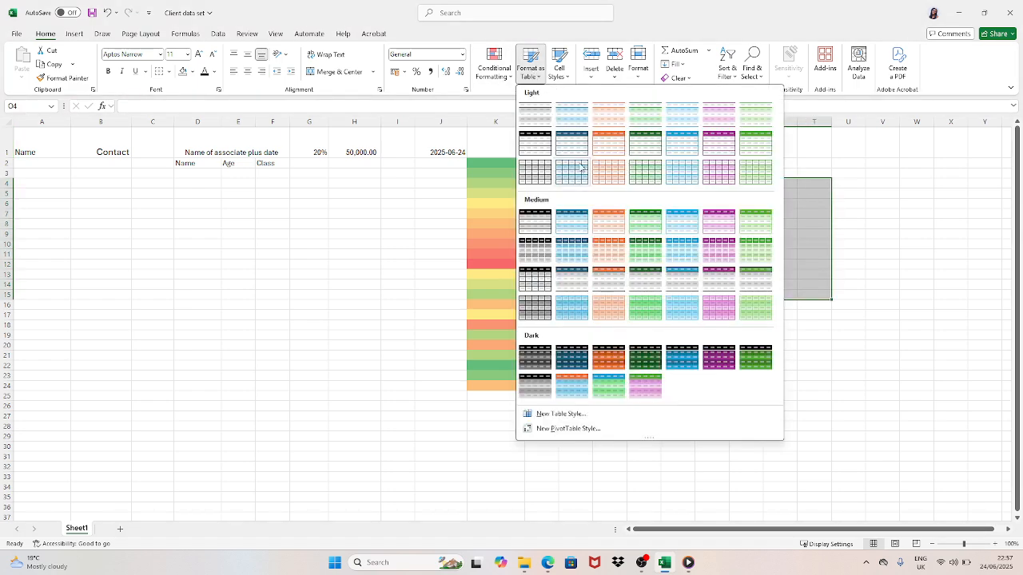
click(610, 174)
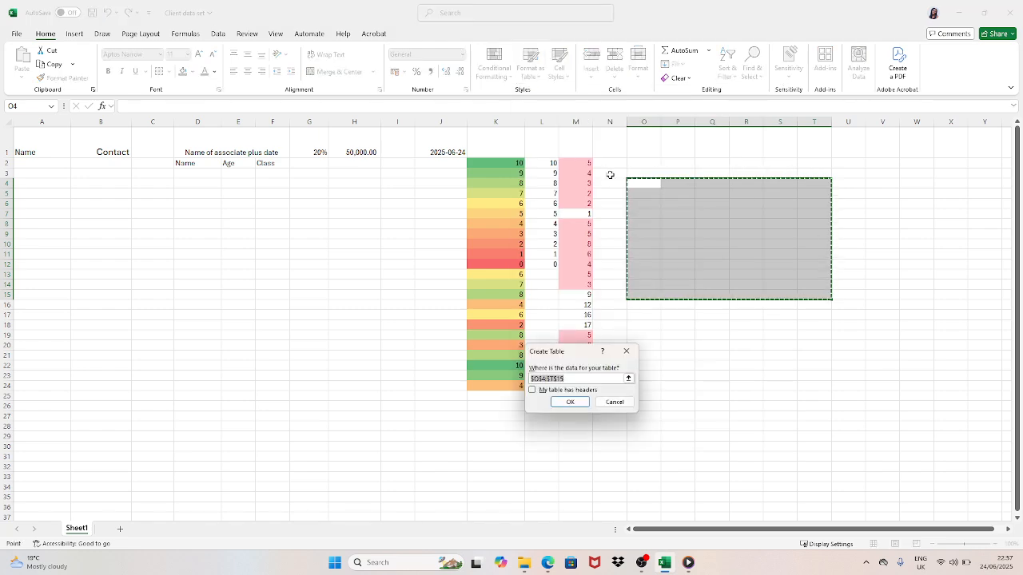
click(621, 401)
Review the available Cell Styles for the selected range O4:T15 without applying one.
click(559, 68)
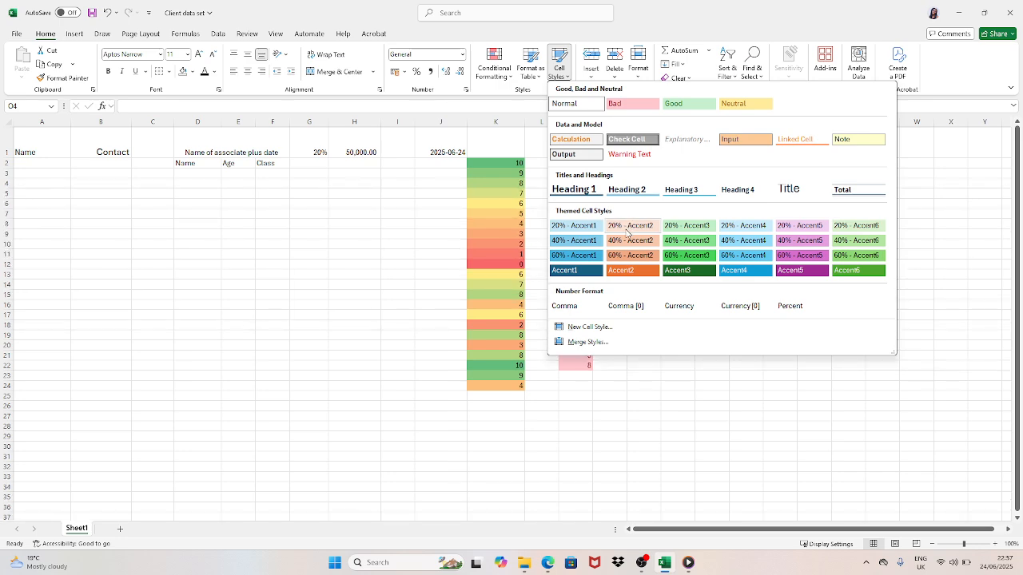
click(743, 366)
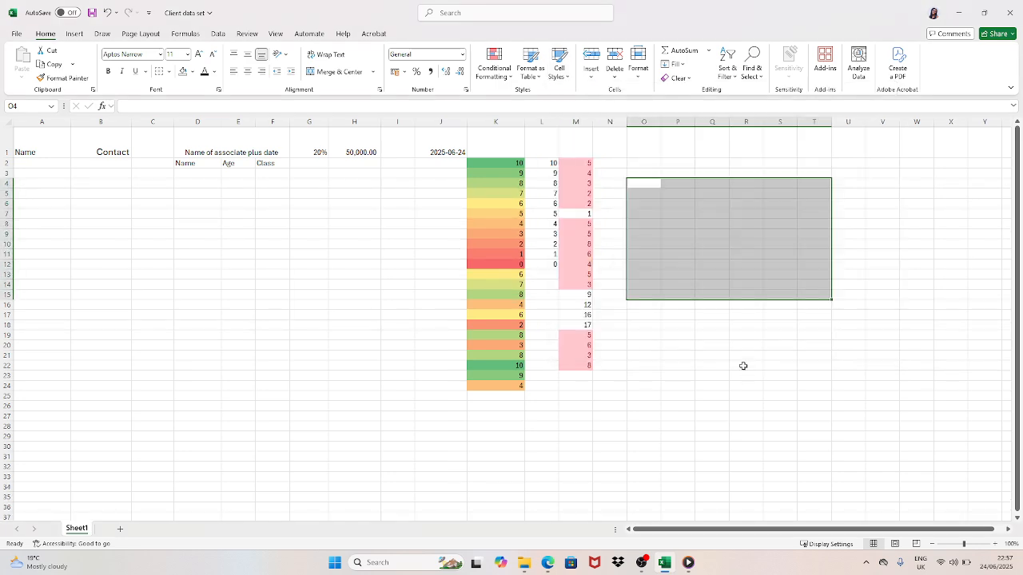
click(743, 365)
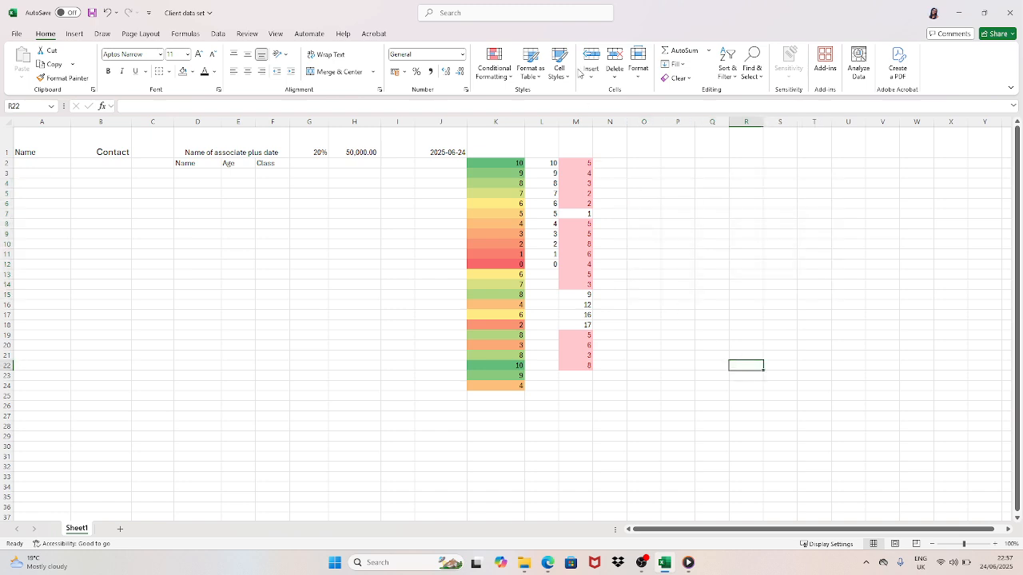
click(617, 217)
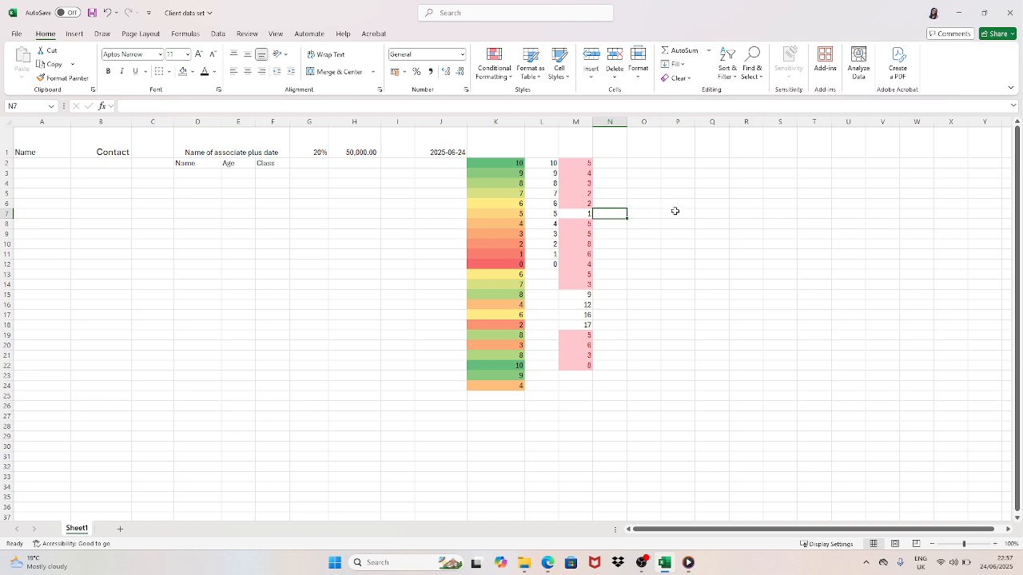
click(682, 206)
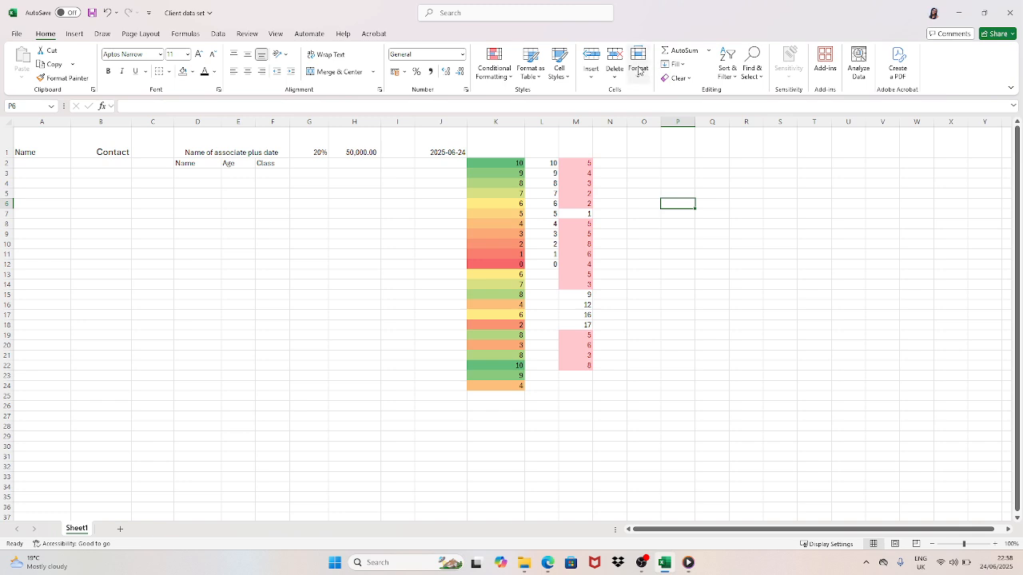
click(759, 163)
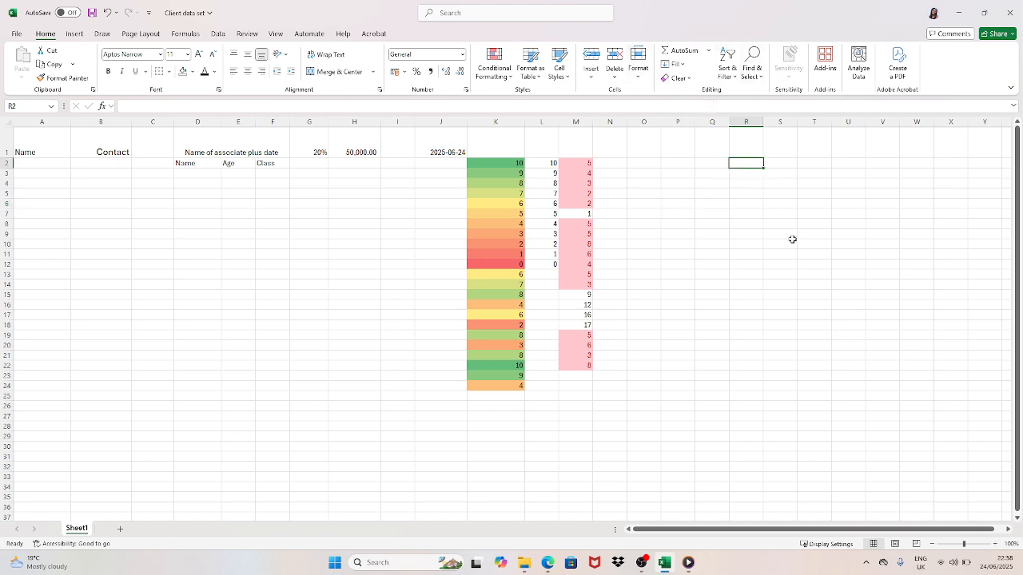
Review the AutoSum functions and the Sort & Filter options without applying one.
click(707, 52)
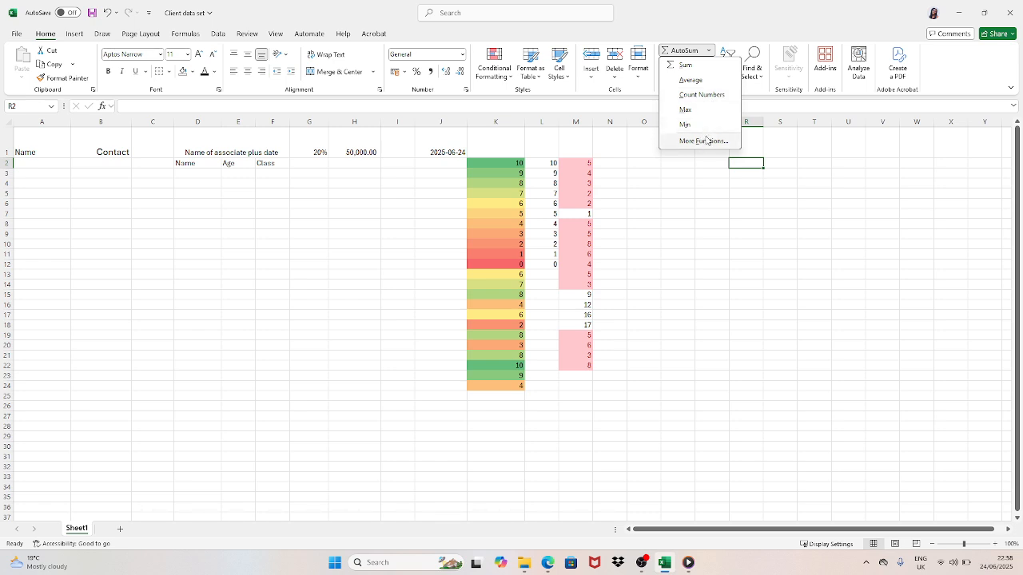
click(785, 136)
click(728, 64)
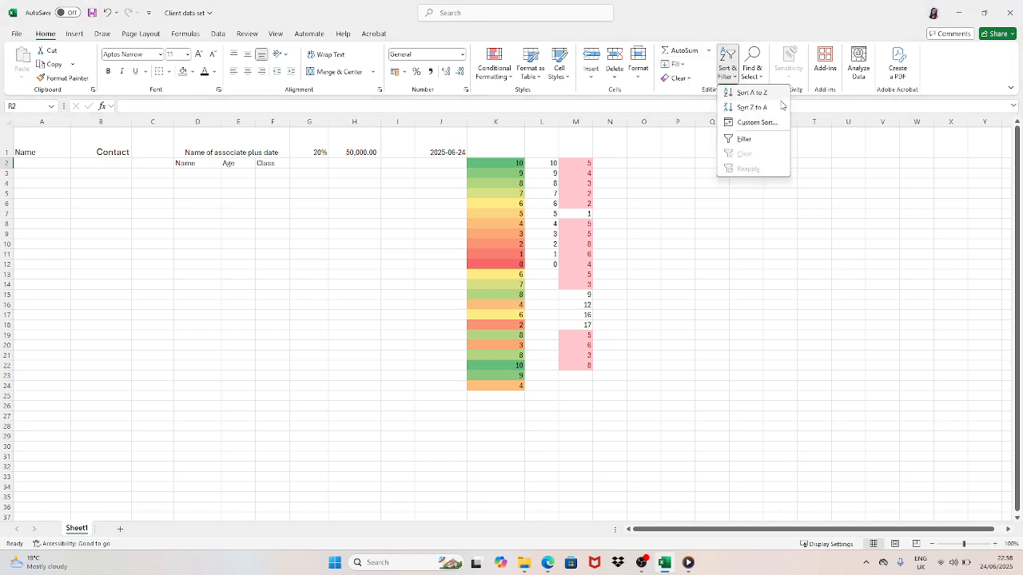
click(685, 237)
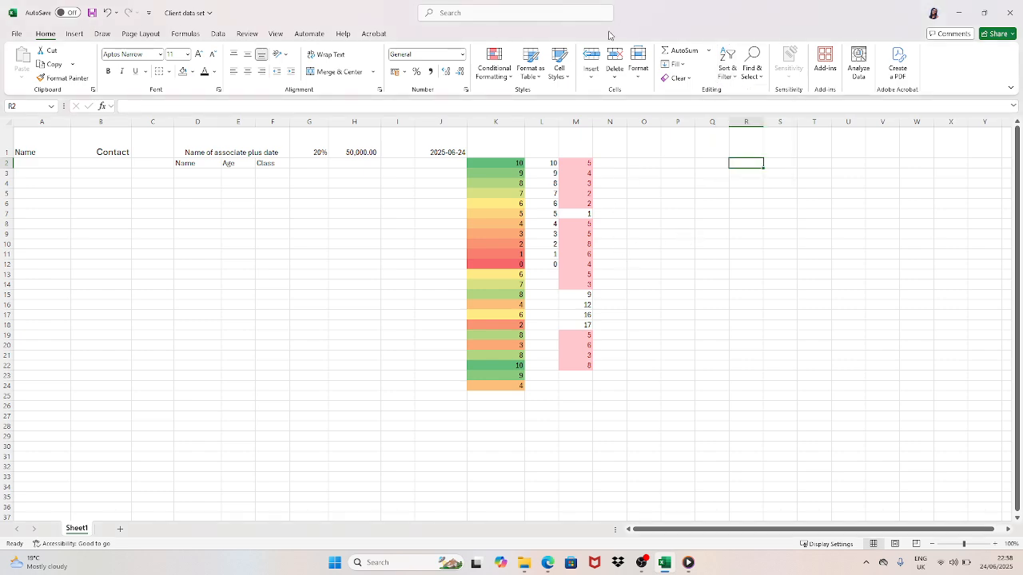
click(727, 64)
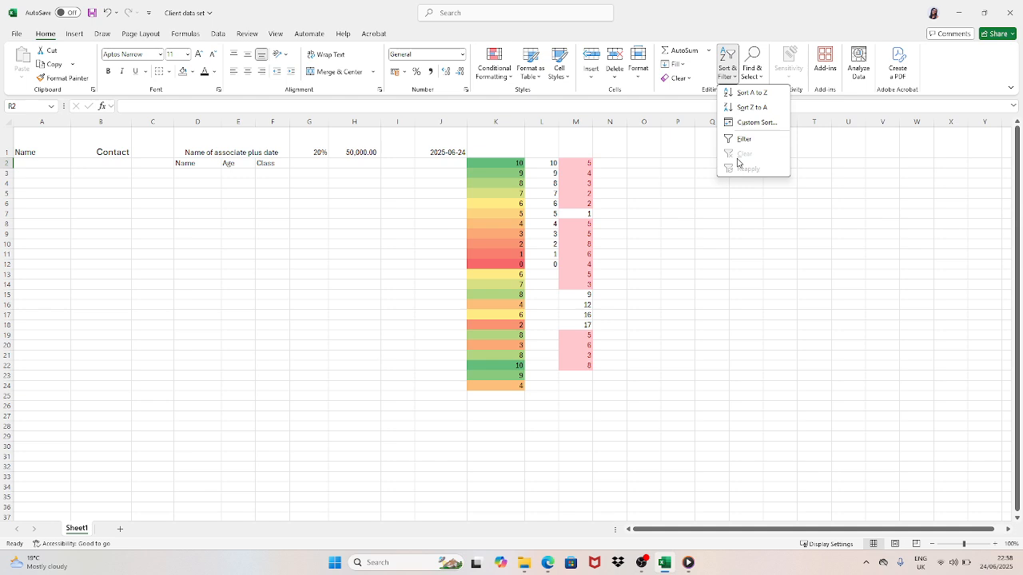
click(719, 189)
Turn on filtering for the number columns, starting from the header cell K1.
click(494, 143)
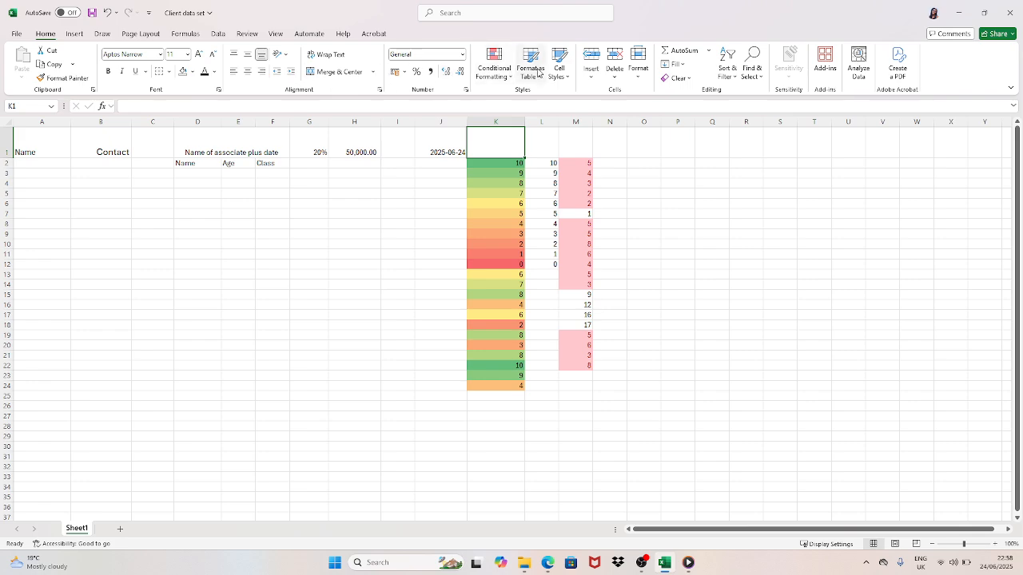
click(726, 64)
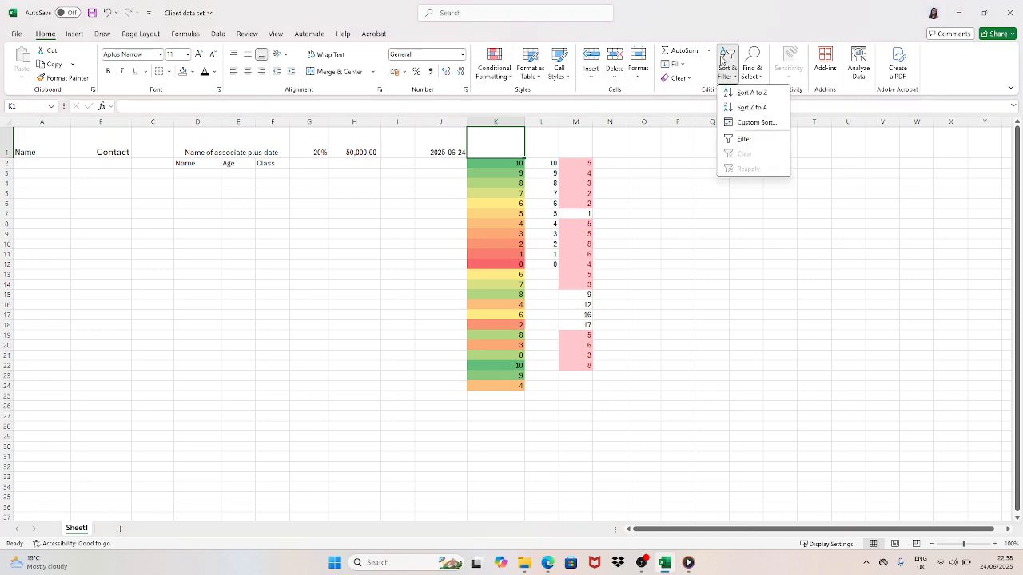
click(744, 137)
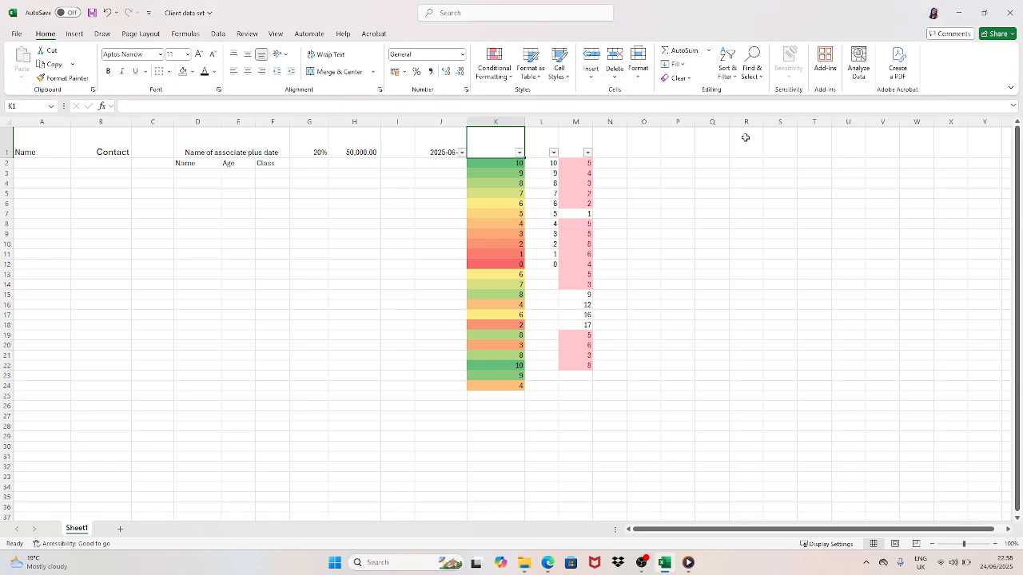
Sort the data by column K from smallest to largest, then re-sort it from largest to smallest.
click(520, 151)
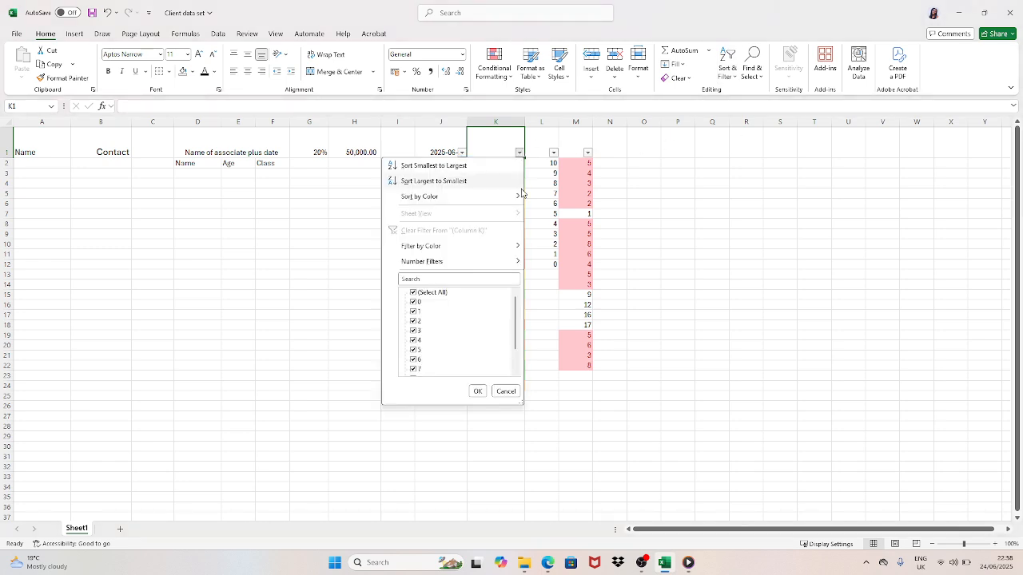
click(441, 166)
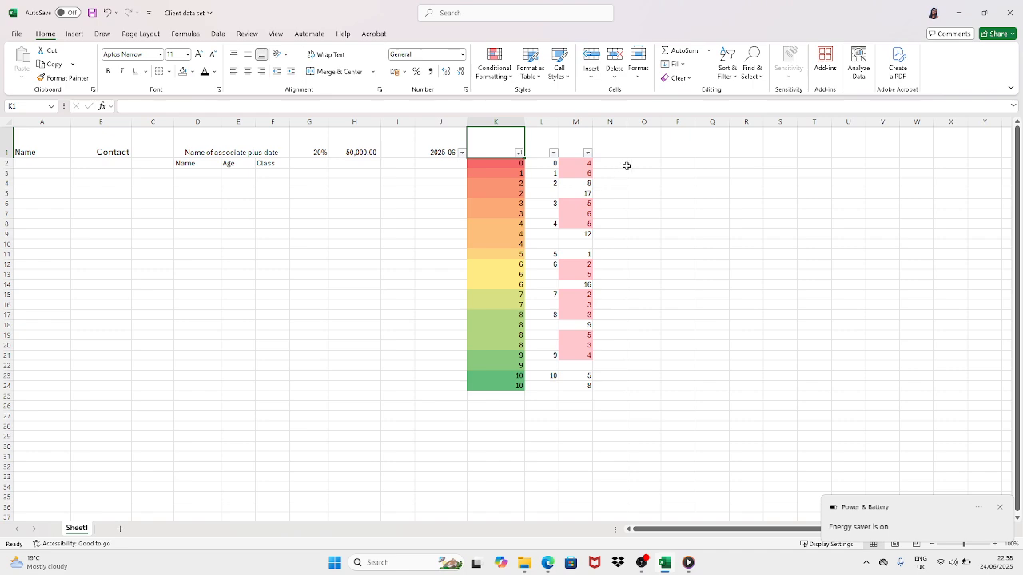
click(519, 153)
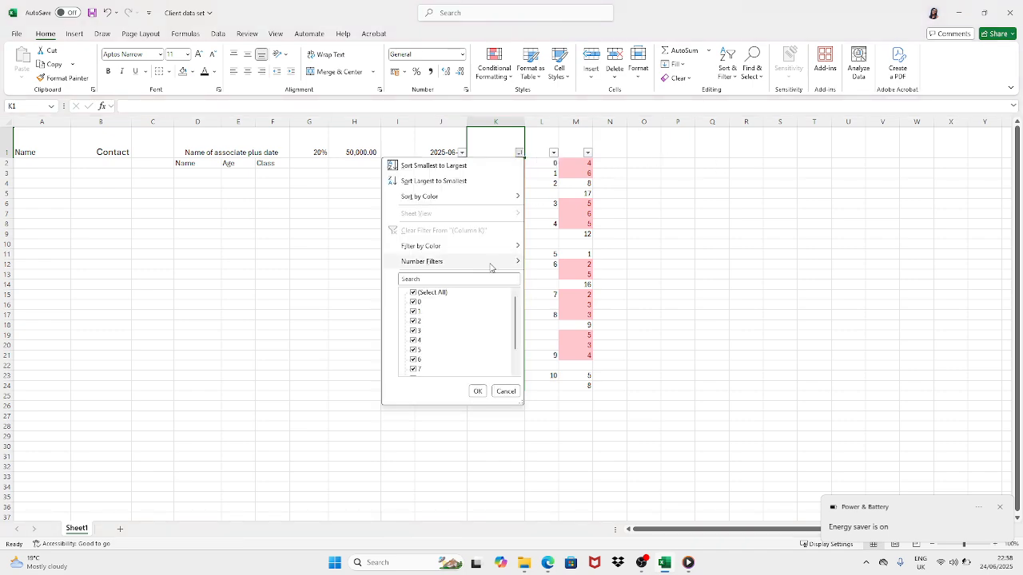
click(446, 180)
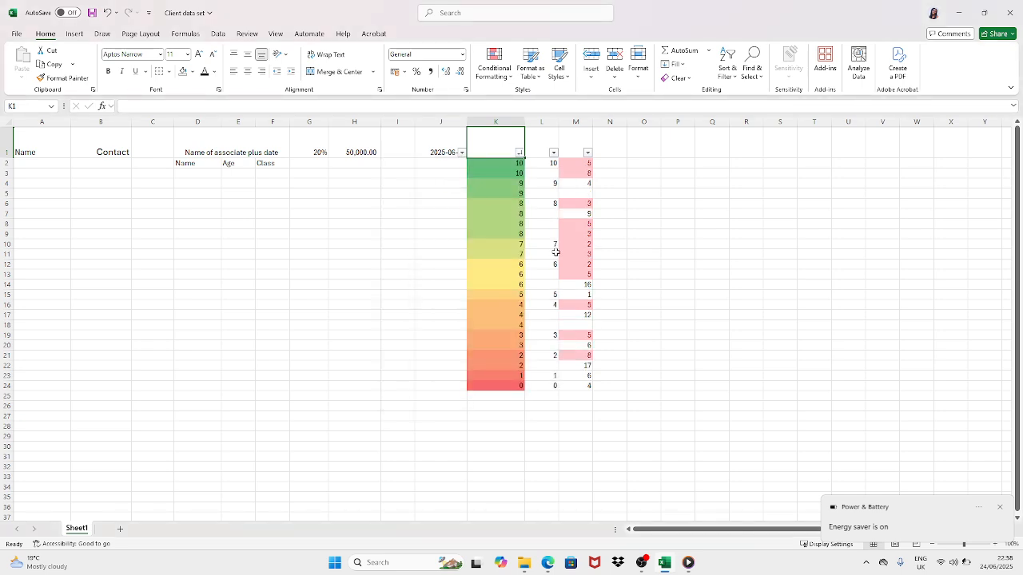
Filter column K by the darkest green cell color, then switch the filter to the yellow cell color.
click(520, 154)
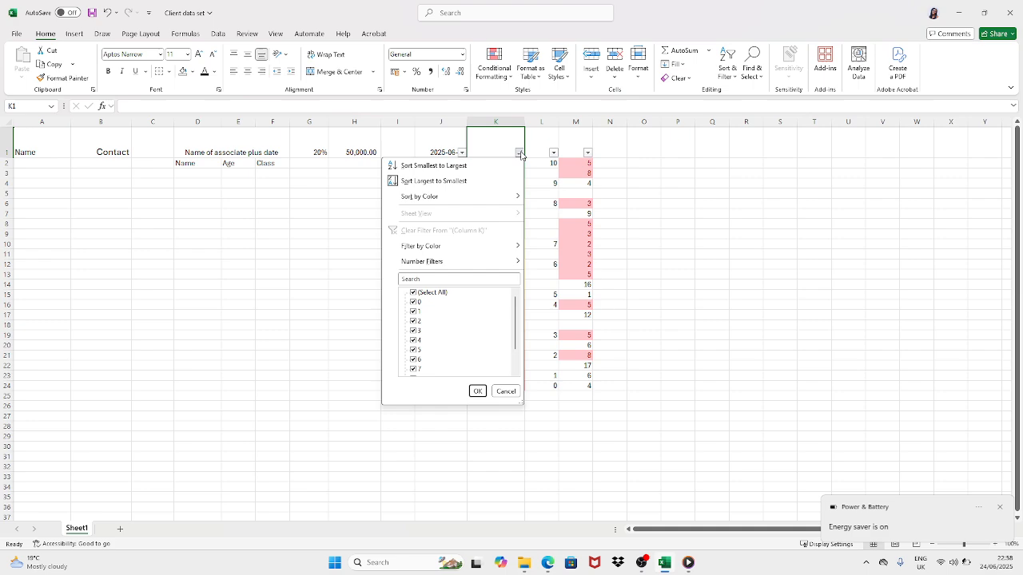
mouse_move(485, 254)
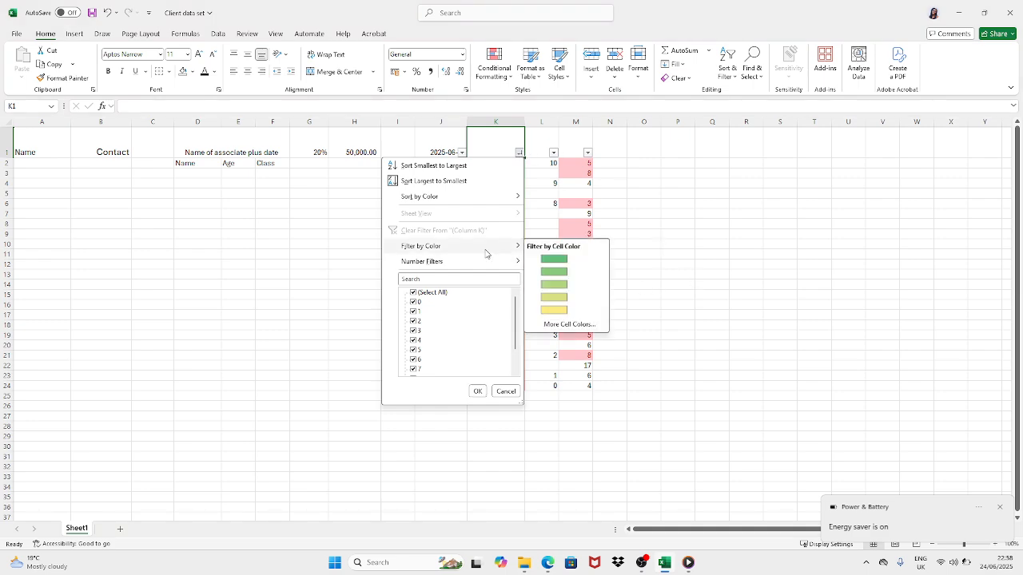
click(553, 260)
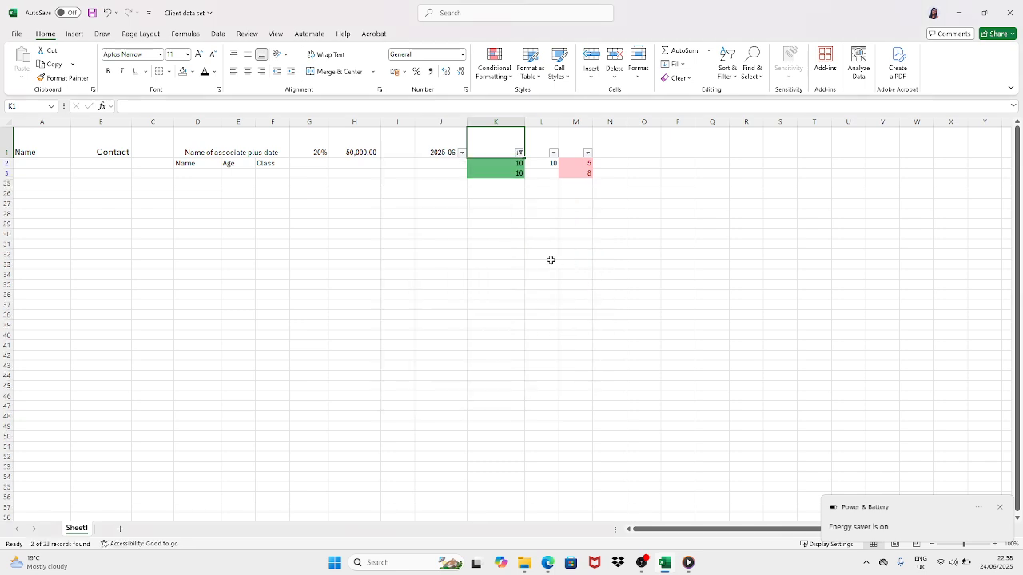
click(520, 153)
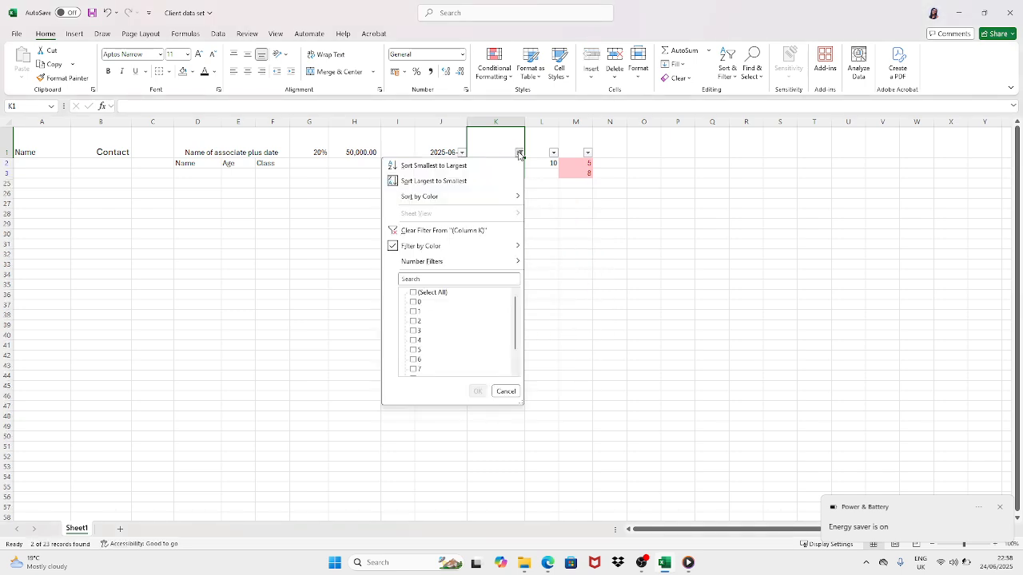
mouse_move(500, 253)
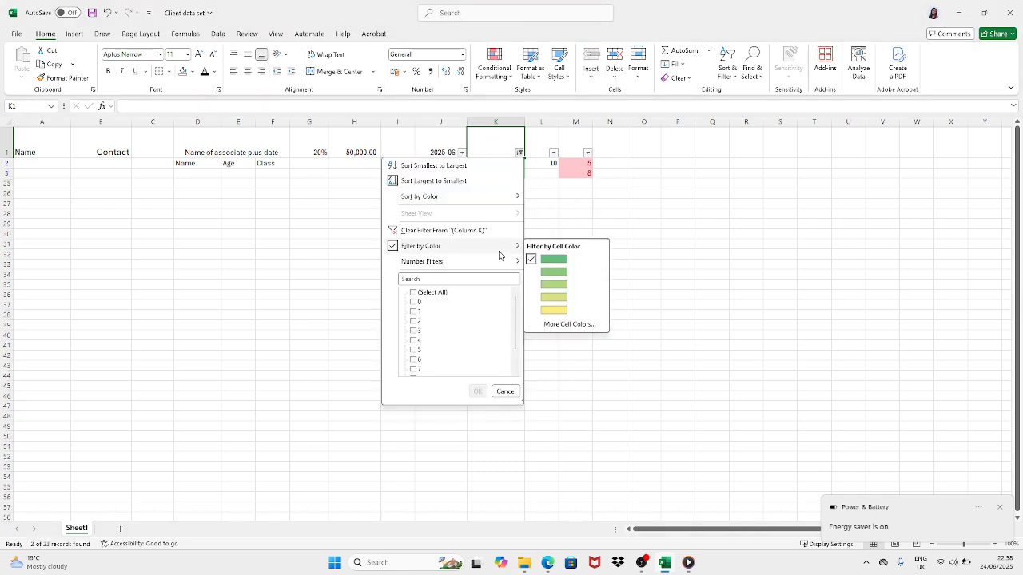
click(558, 310)
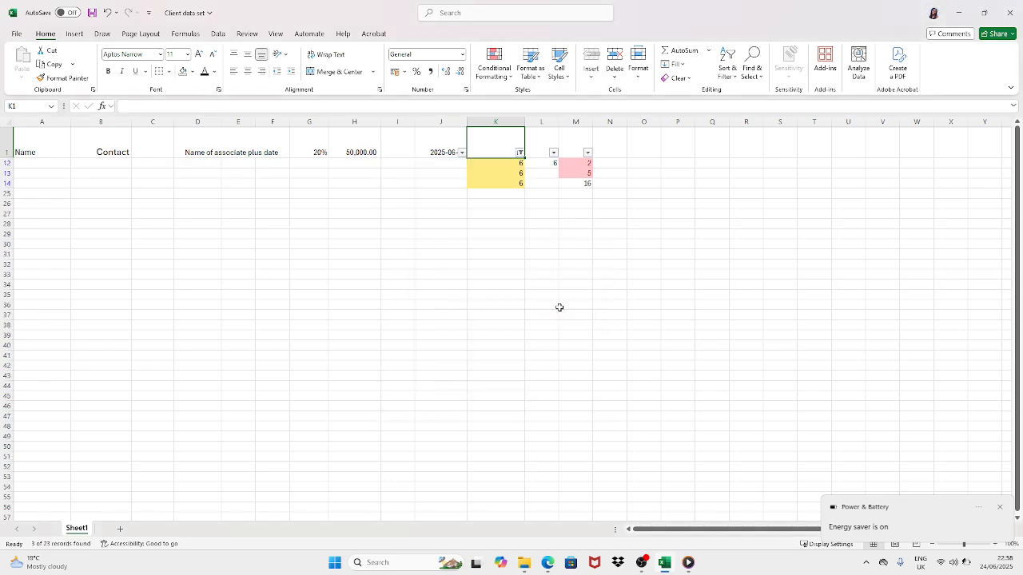
Filter column K by the darkest red among the additional cell colors, then clear the column's filter.
click(520, 152)
mouse_move(496, 245)
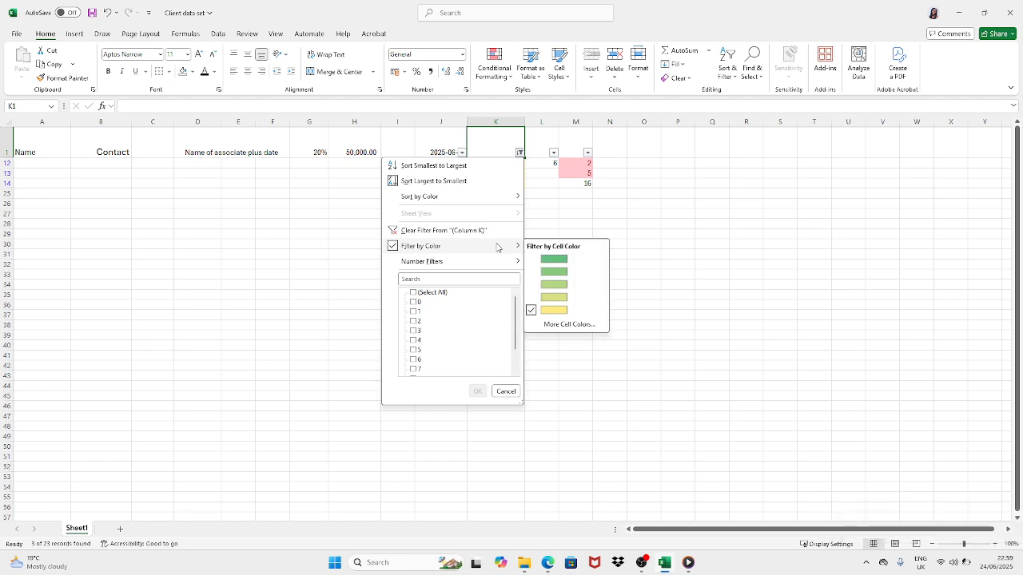
click(566, 328)
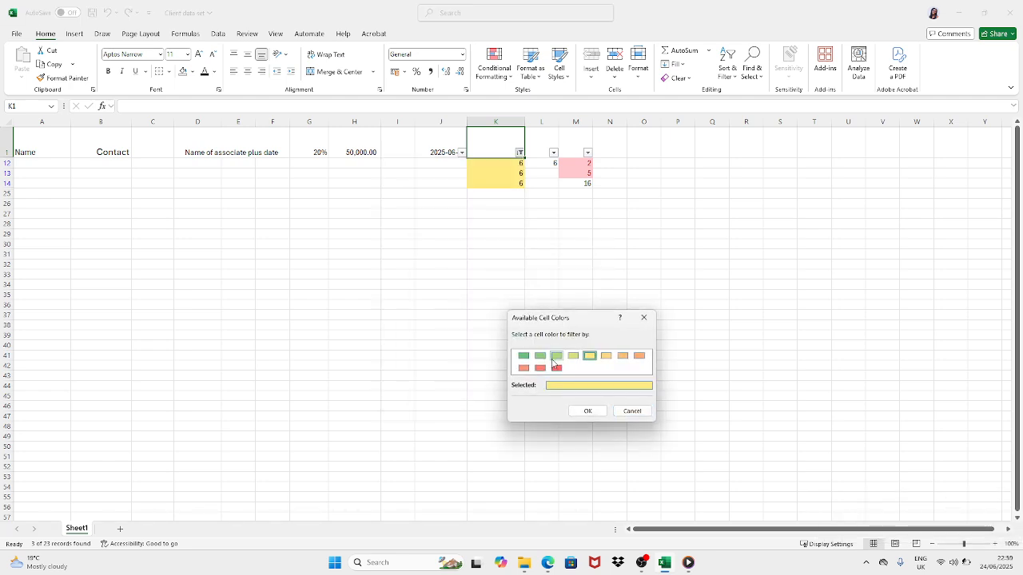
click(557, 368)
click(578, 411)
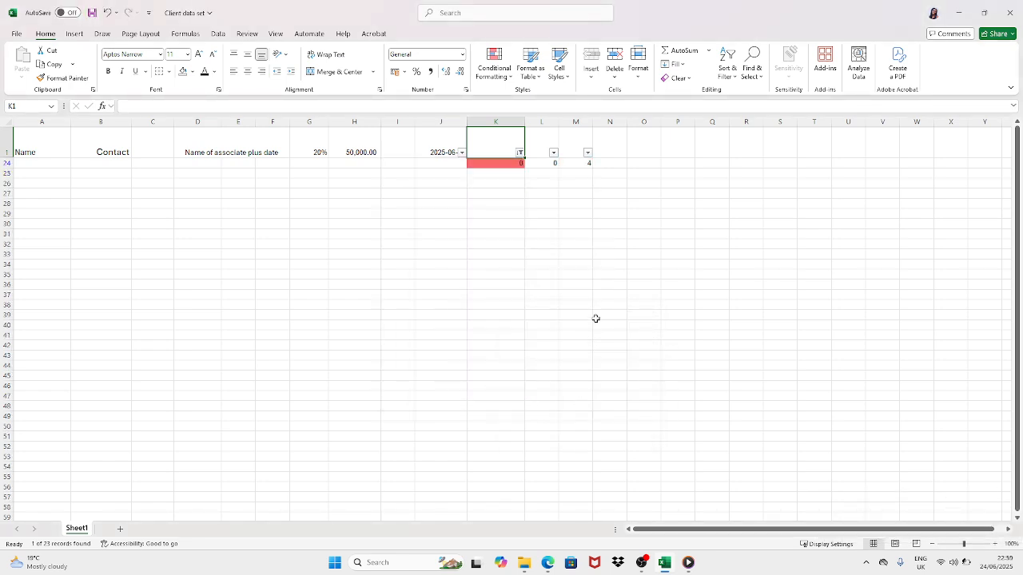
click(518, 152)
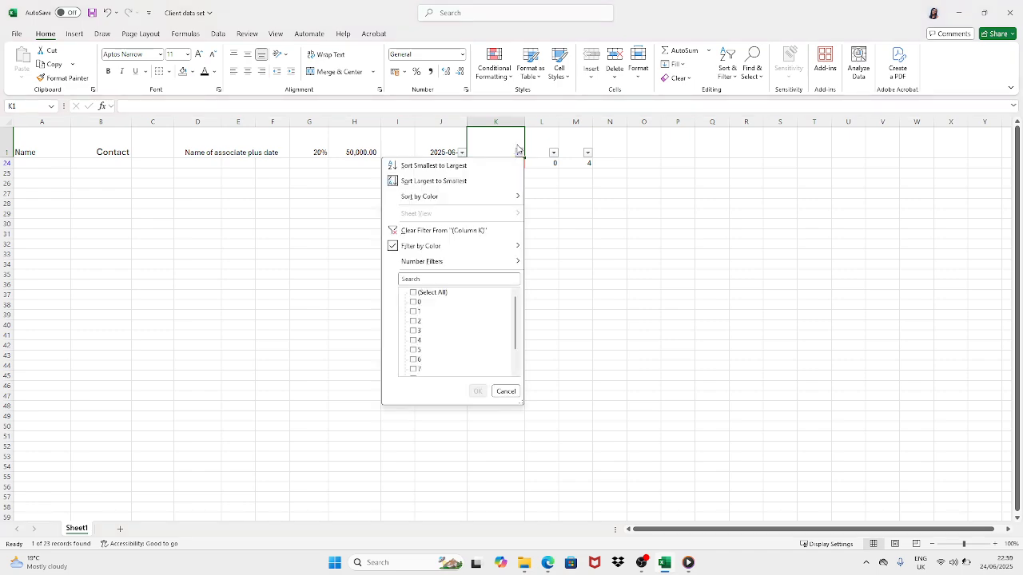
click(469, 232)
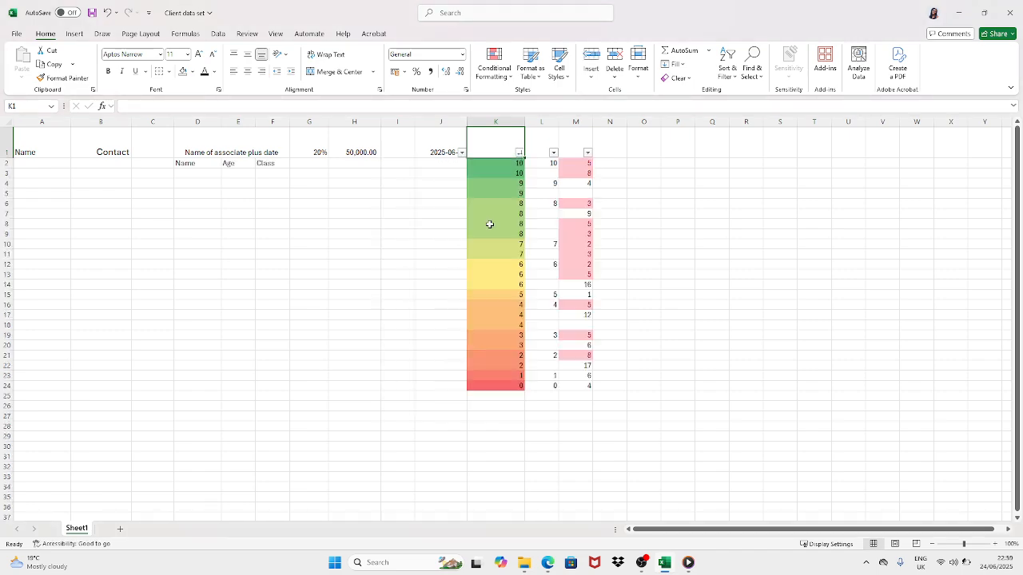
Review the Find & Select options without running one.
right_click(505, 145)
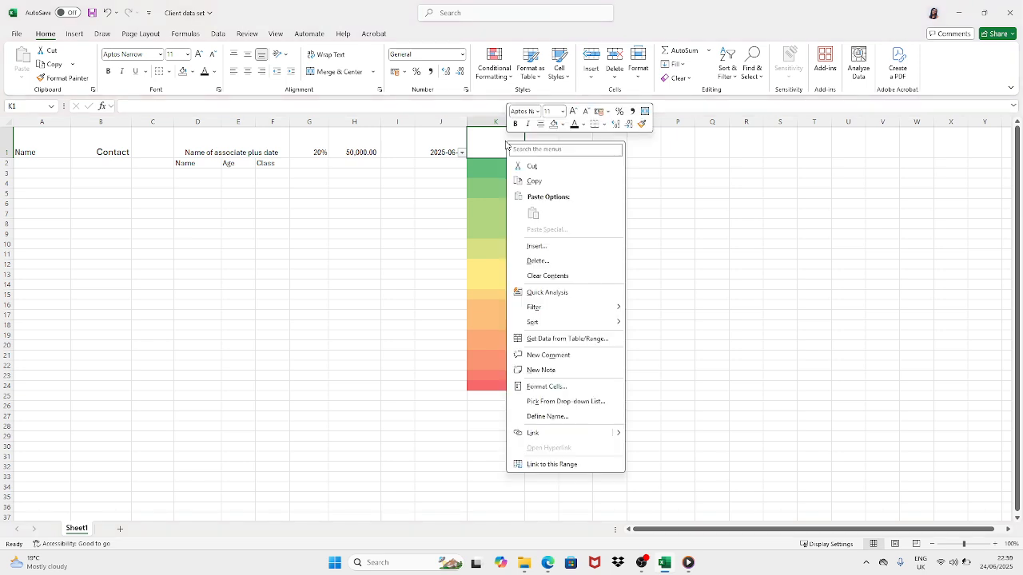
click(708, 212)
click(752, 62)
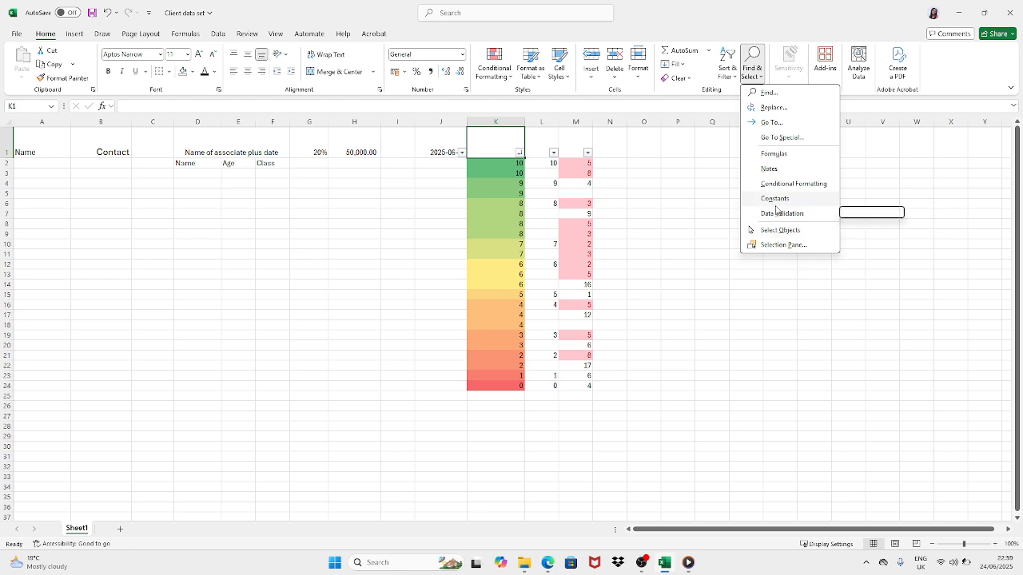
click(695, 180)
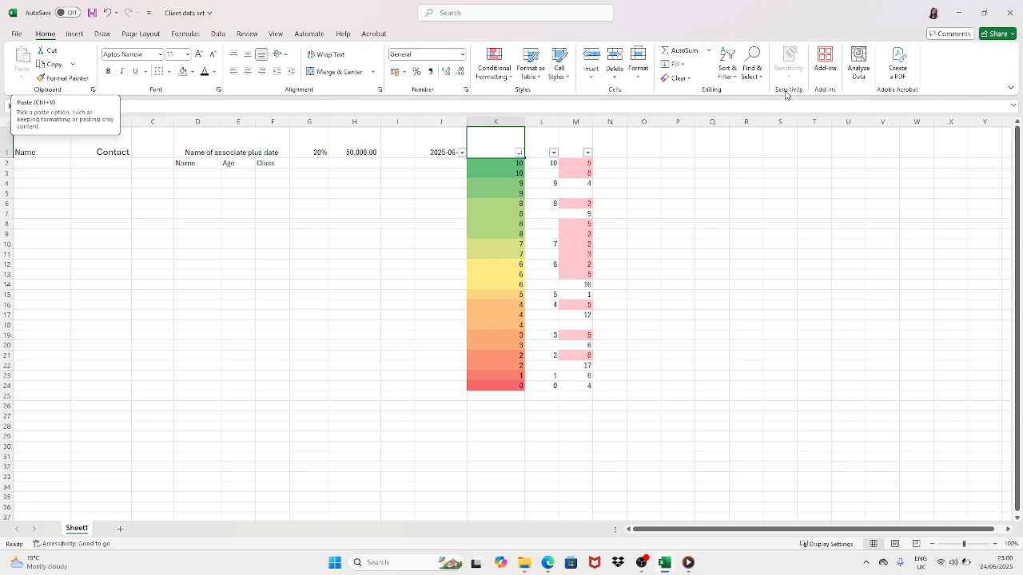
click(745, 224)
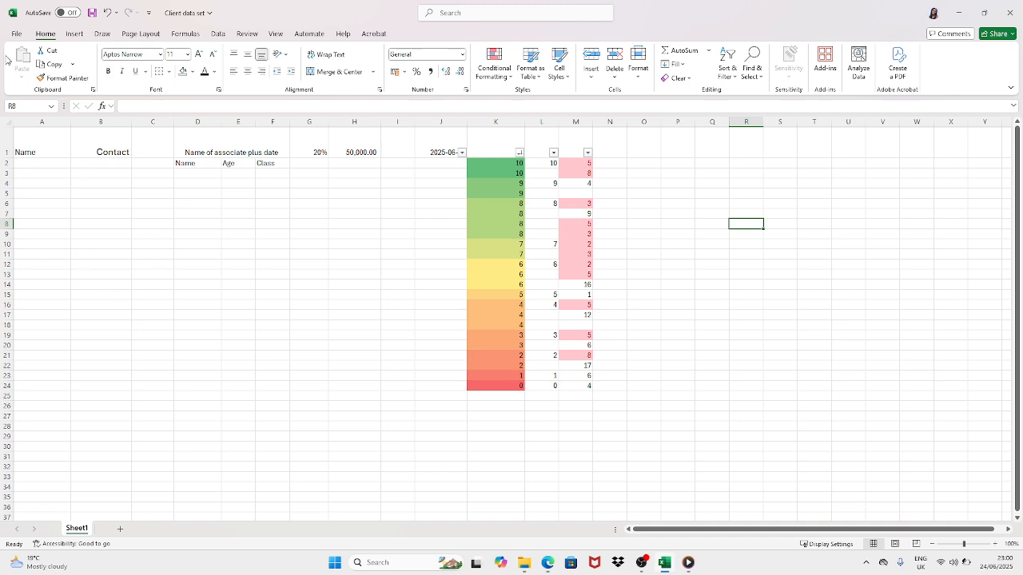
Look over the available data tools and the insert tools for tables, illustrations, charts and sparklines.
click(74, 34)
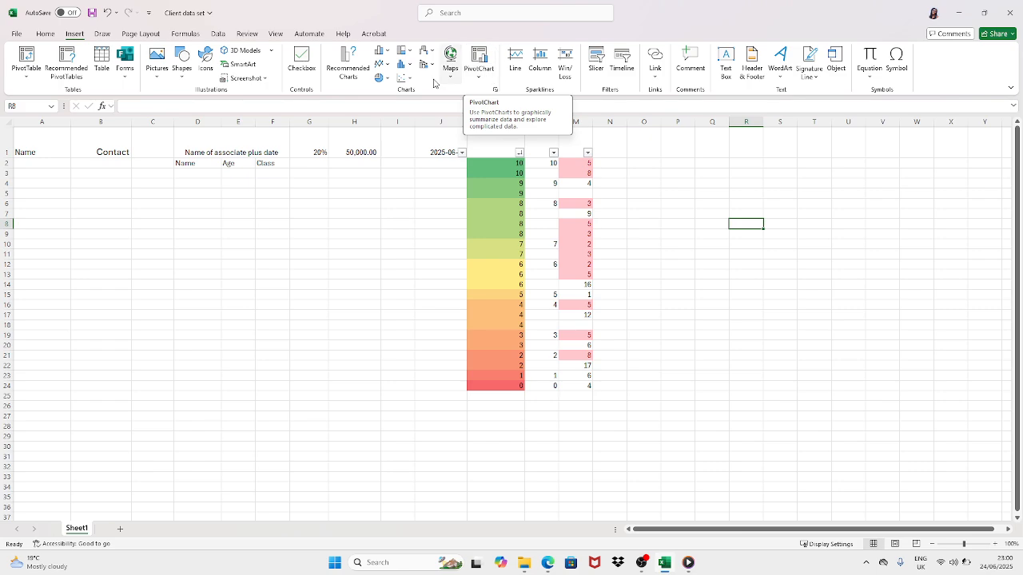
click(217, 34)
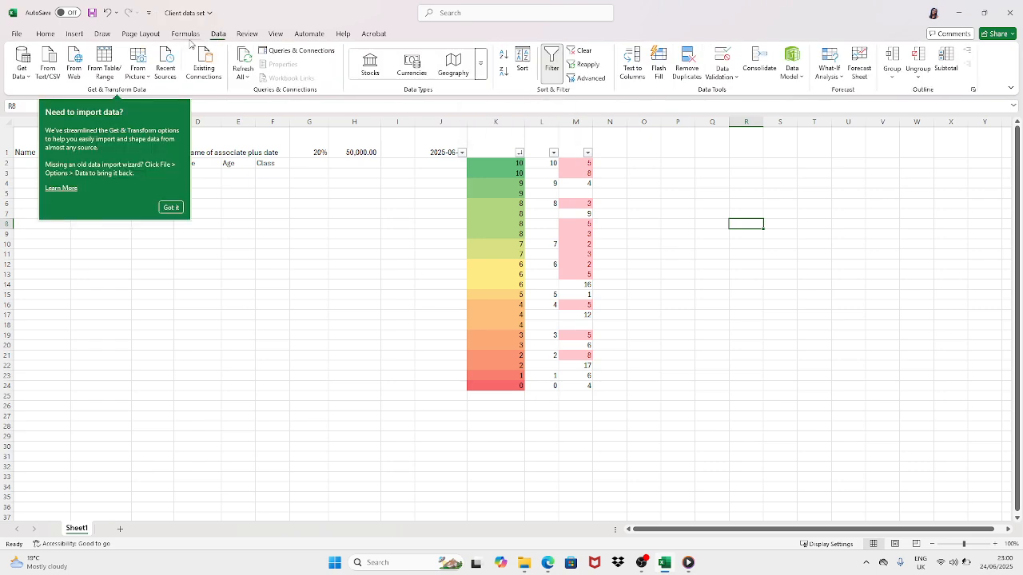
click(53, 36)
click(74, 37)
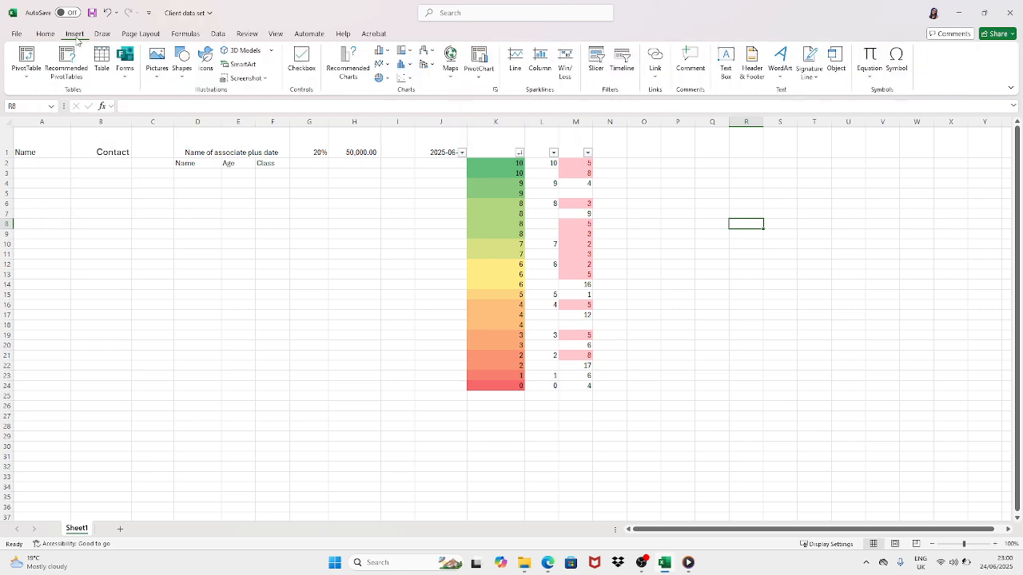